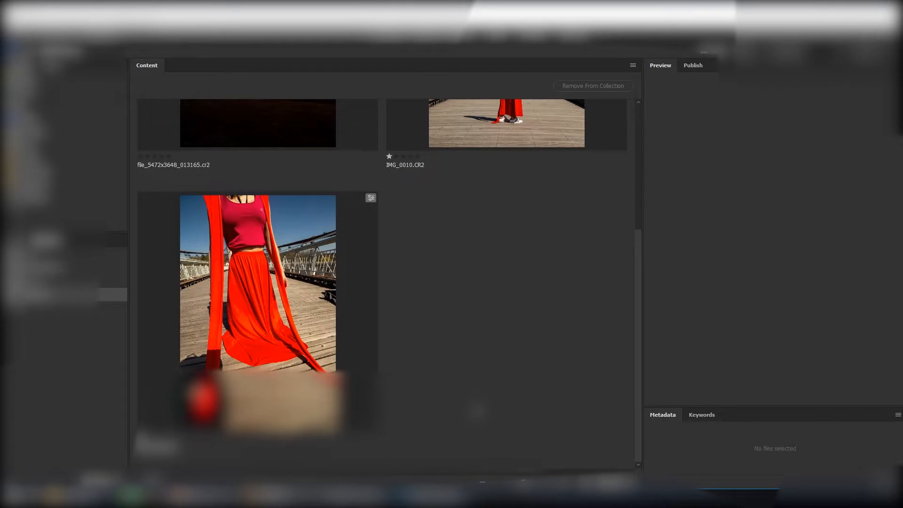
- Review the sunset sky photo and the two red-dress photos, IMG_0010 and IMG_0026, in the collection
scroll(476, 408, down, 4)
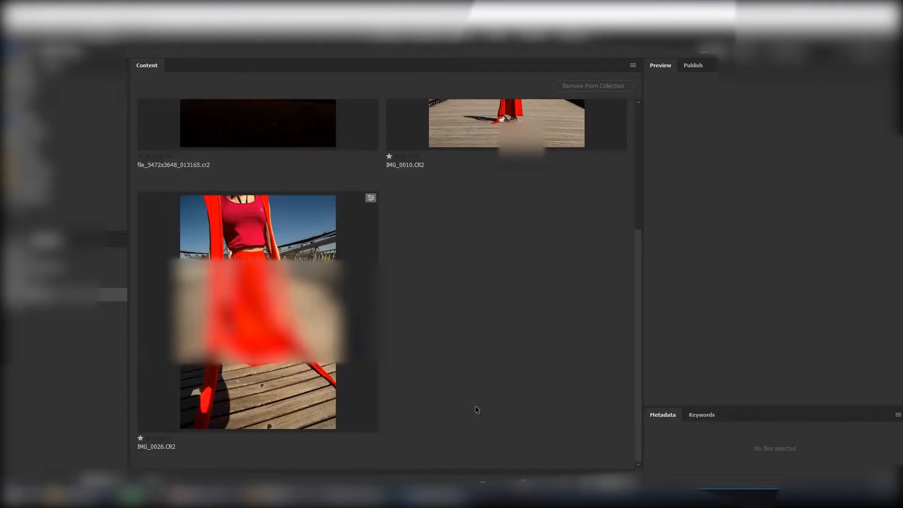
scroll(475, 409, up, 4)
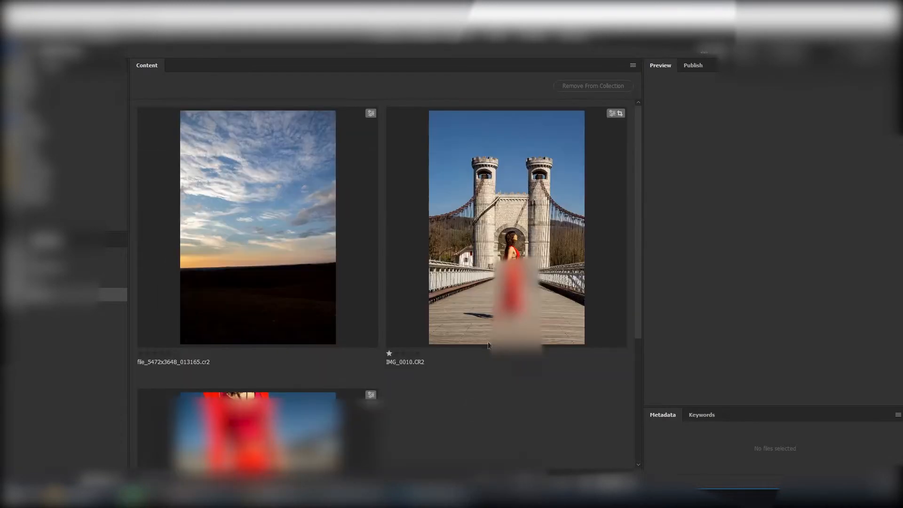
click(478, 356)
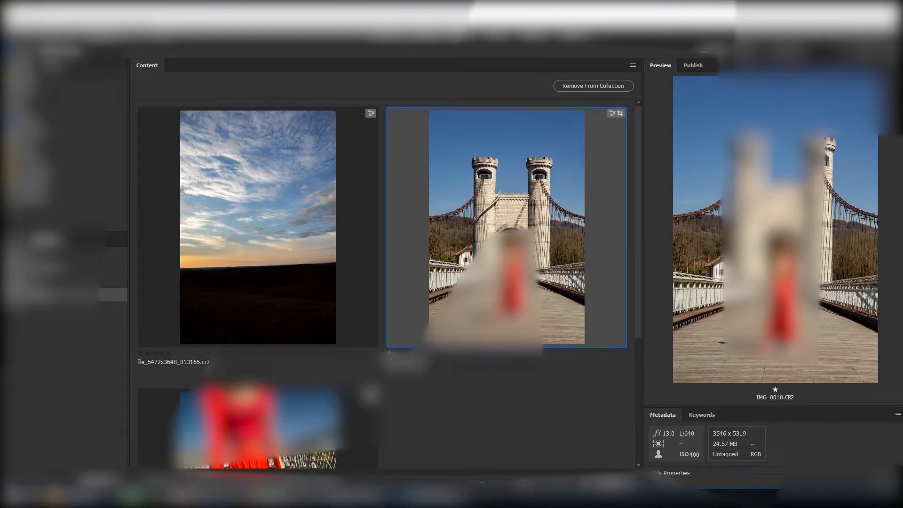
scroll(478, 306, down, 4)
click(273, 320)
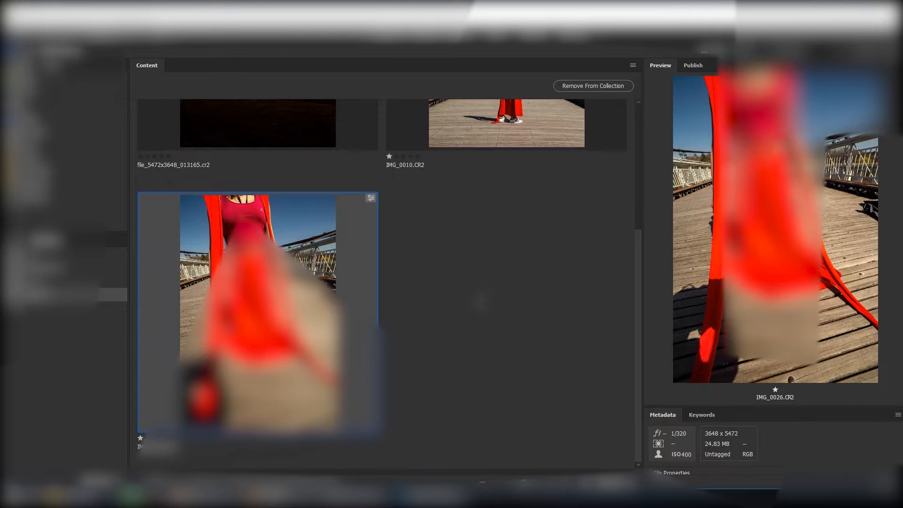
scroll(481, 302, up, 4)
click(480, 302)
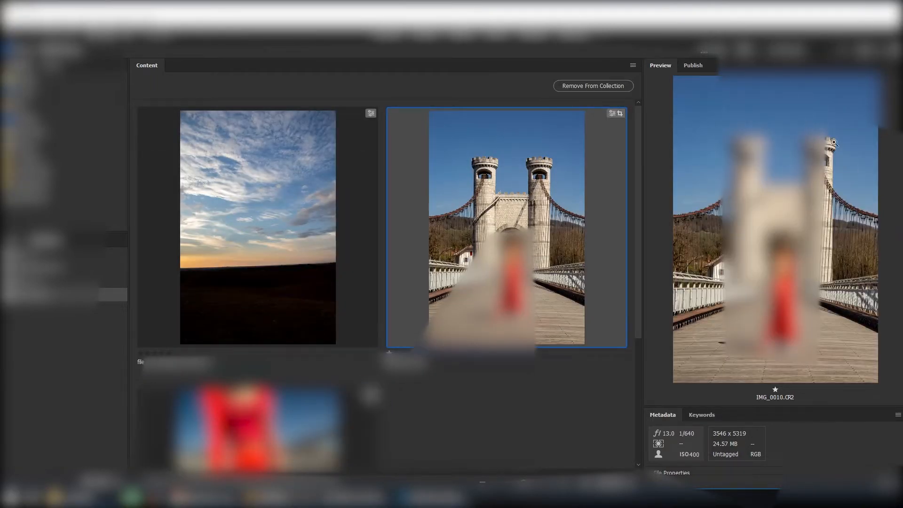
click(277, 224)
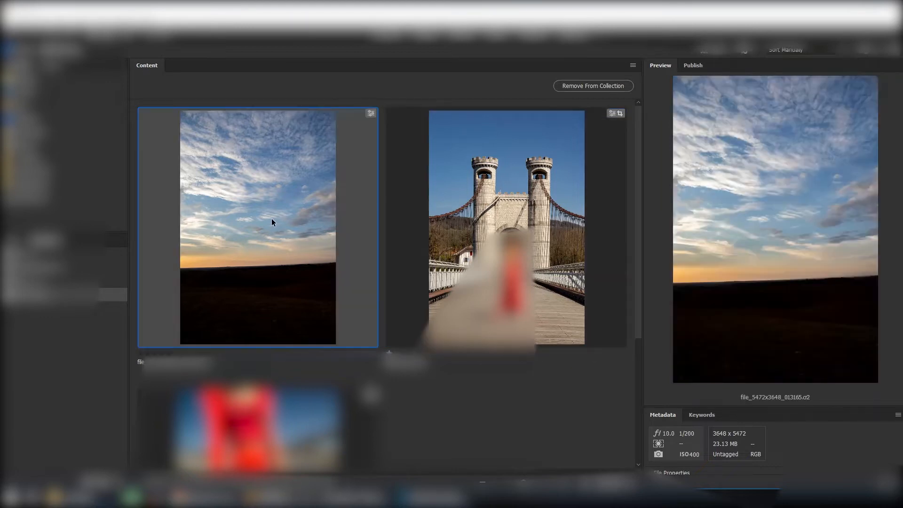
click(472, 236)
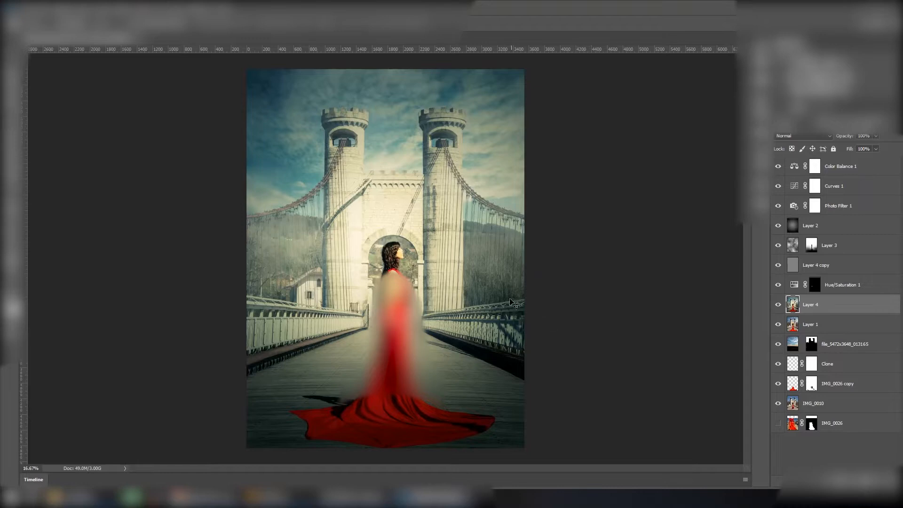
- Compare the finished composite with the original bridge photo by isolating the IMG_0010 layer and restoring the other layers
alt+click(778, 405)
alt+click(777, 405)
- Switch to Bridge, select all three photos in the collection and open them in Camera Raw
click(300, 494)
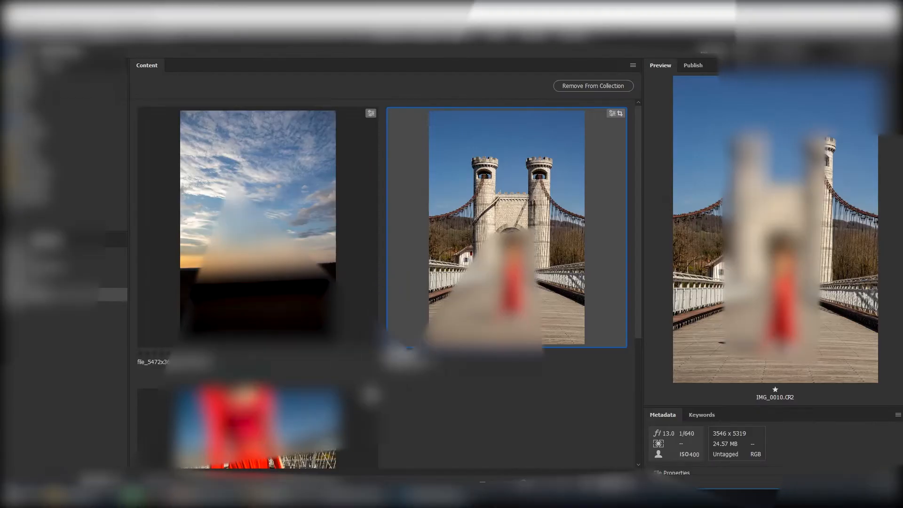
click(529, 406)
key(ctrl+a)
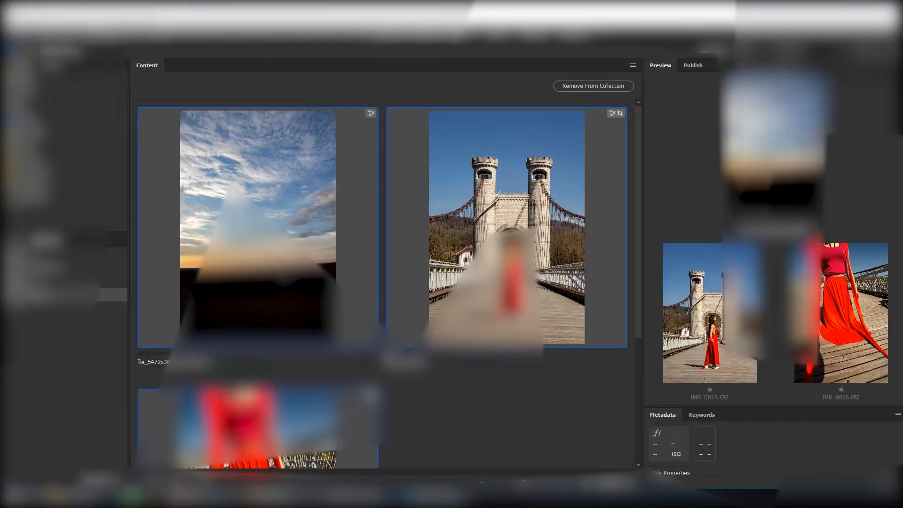
click(104, 36)
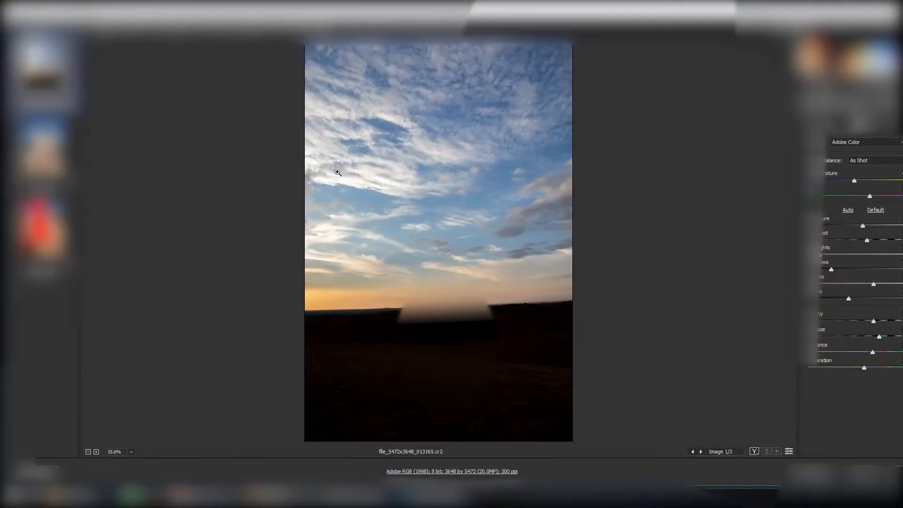
- Compare IMG_0010 with IMG_0026 in Camera Raw, inspecting the lower part of the dress in IMG_0010 up close
click(45, 156)
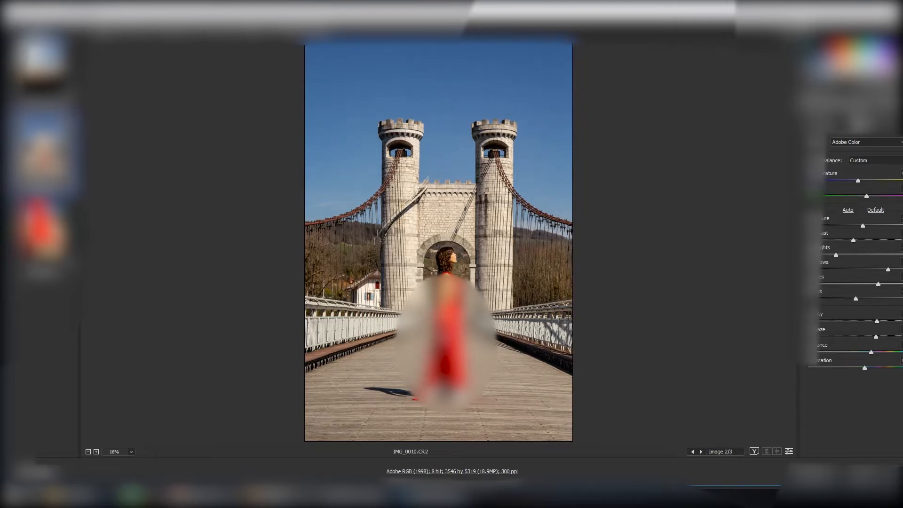
click(43, 233)
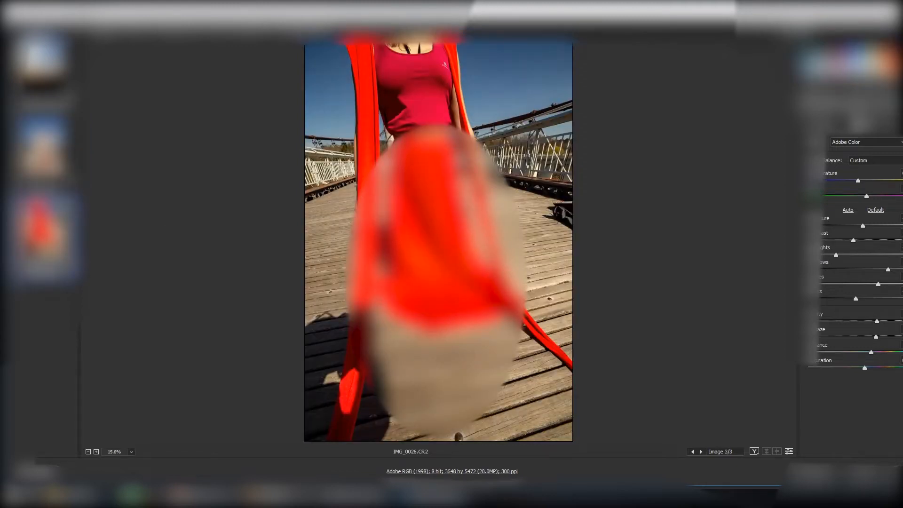
click(43, 151)
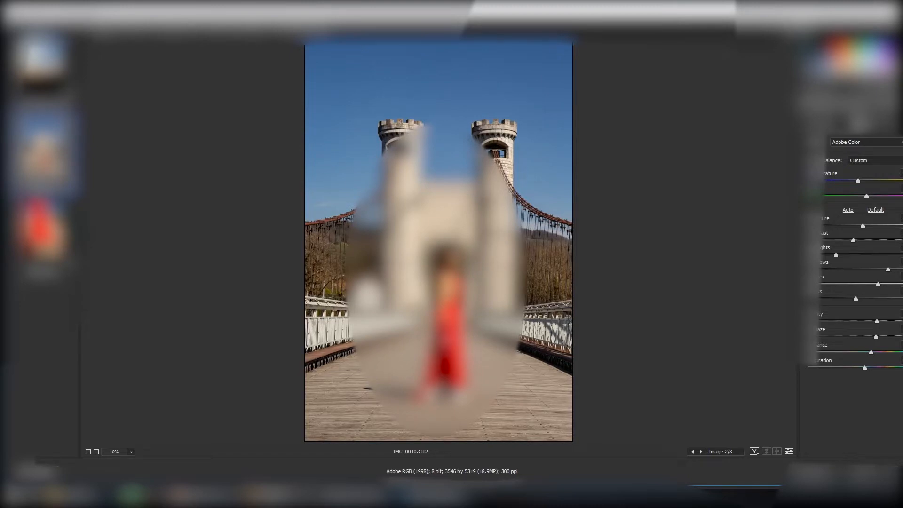
drag(445, 365, 502, 226)
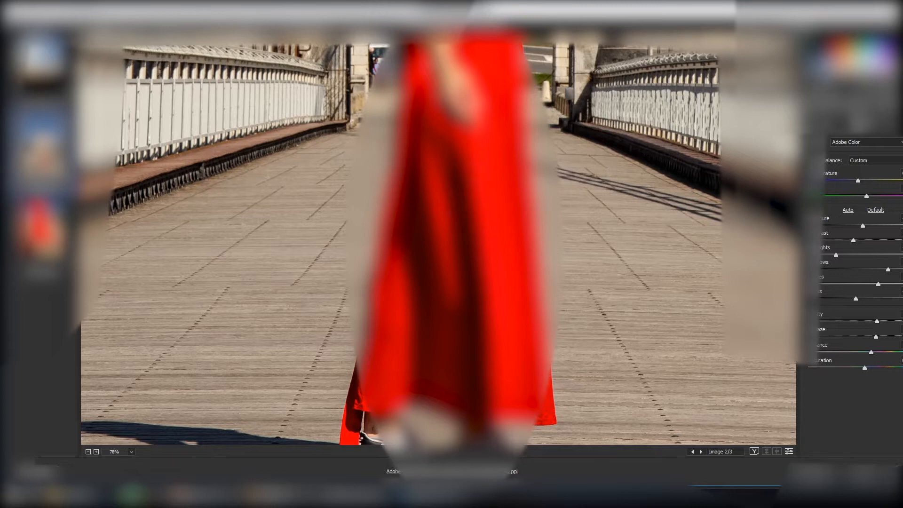
click(43, 232)
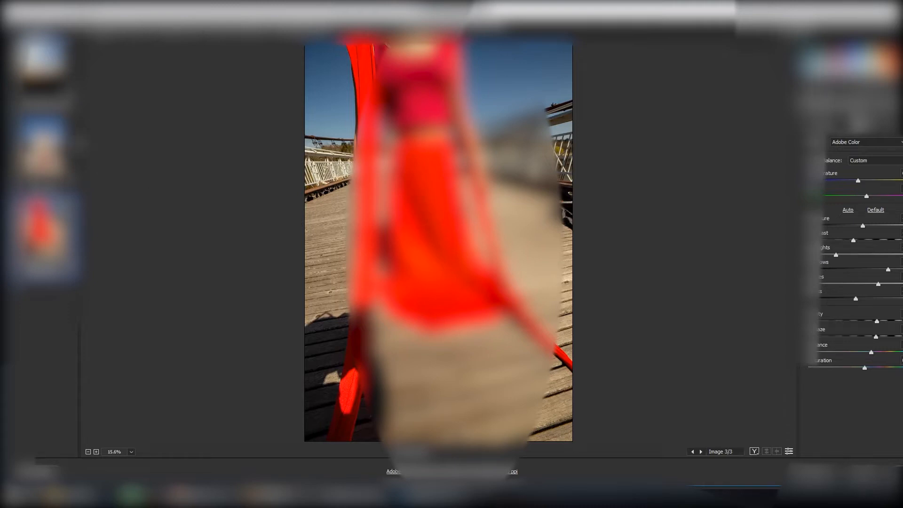
- Synchronize the raw settings of IMG_0010 with IMG_0026
click(51, 147)
ctrl+click(44, 231)
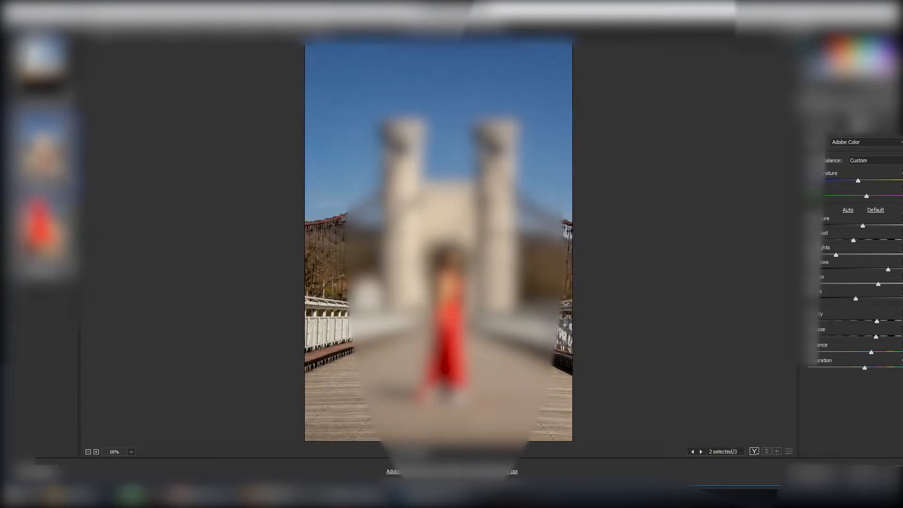
right_click(46, 108)
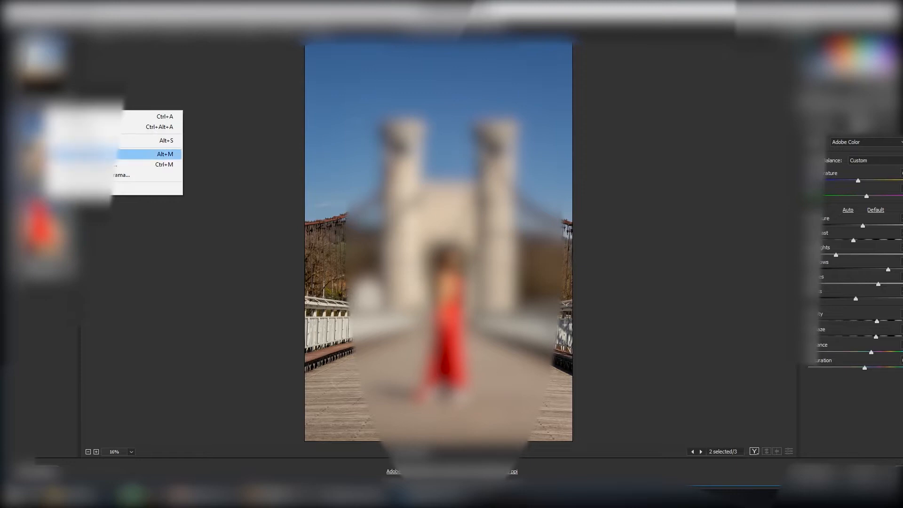
click(94, 141)
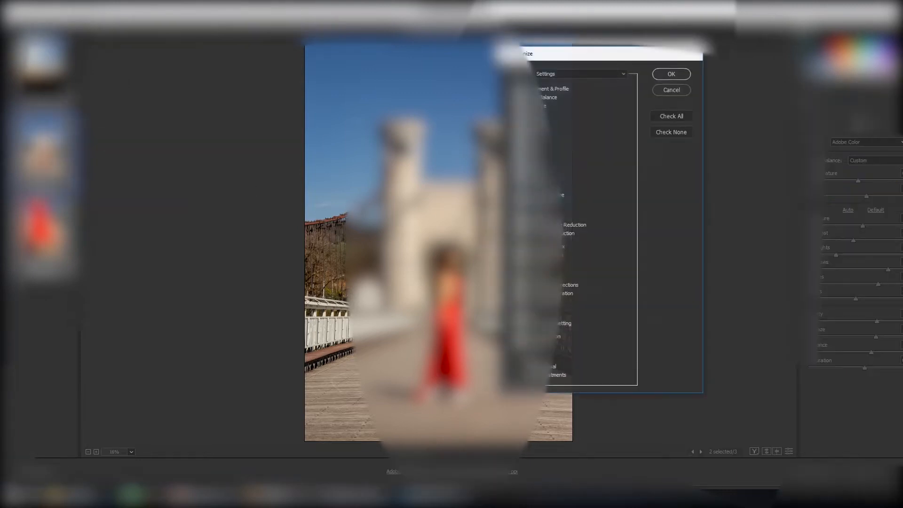
click(671, 74)
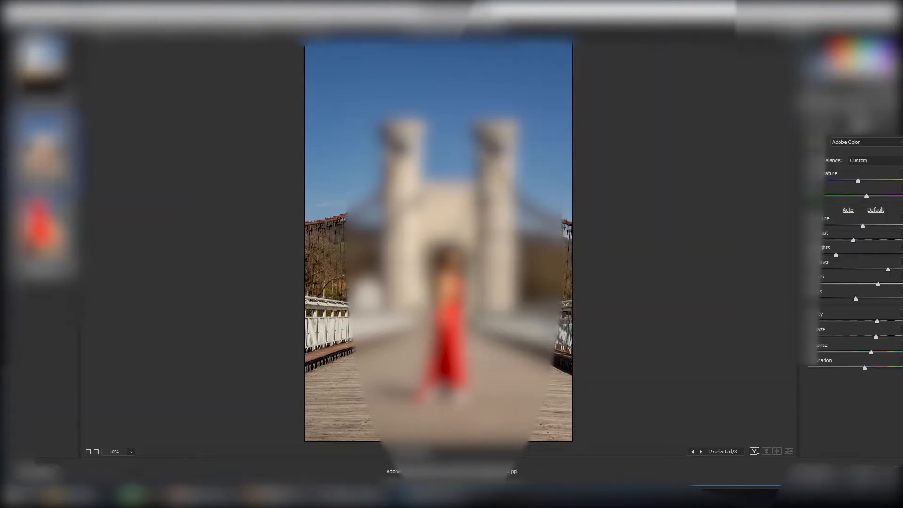
- Check IMG_0026 enlarged, then select all three photos and open them in Photoshop as smart objects
click(130, 196)
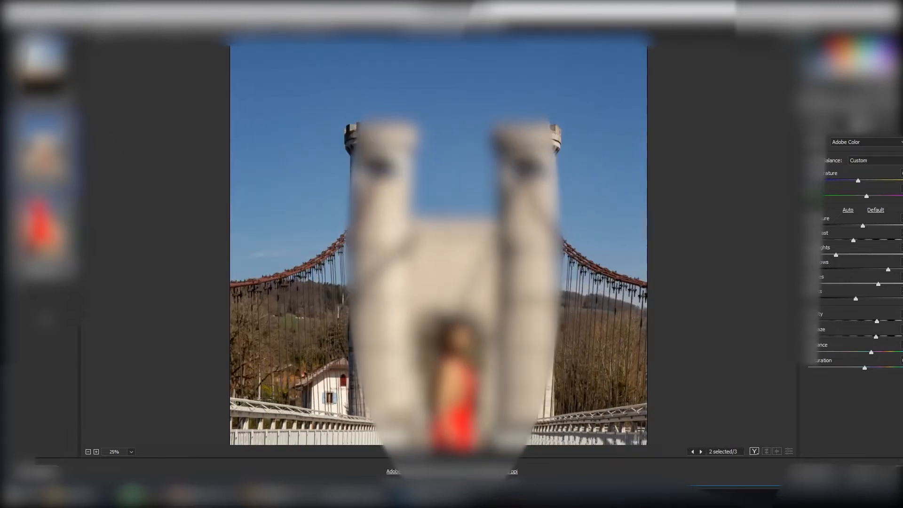
click(46, 238)
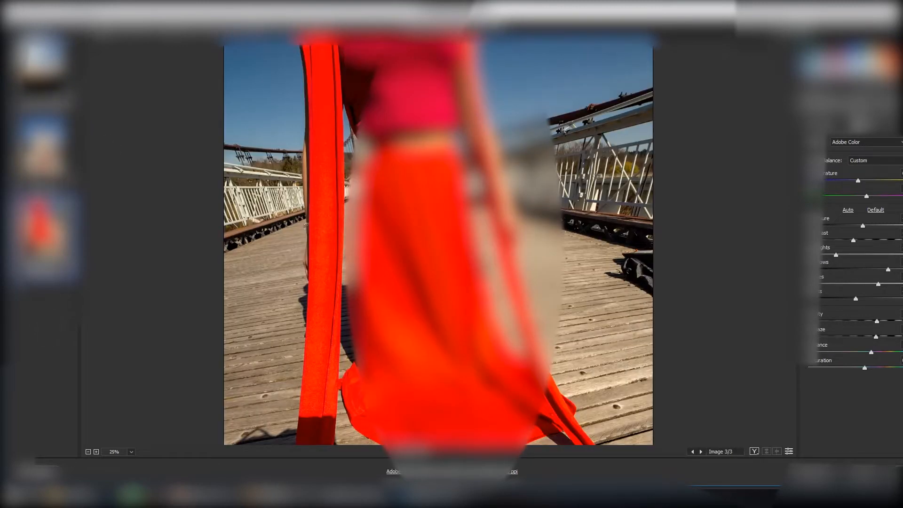
key(ctrl+a)
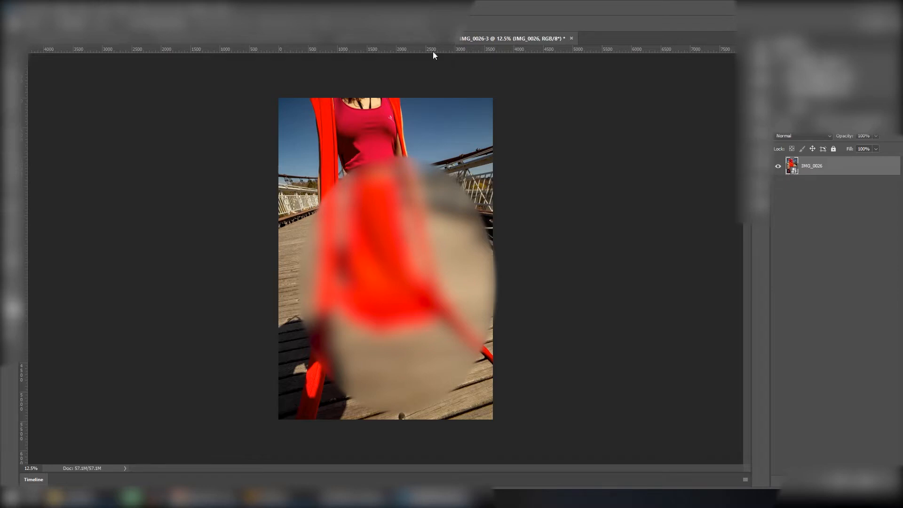
- Inspect the raw settings of the IMG_0010 smart object in Camera Raw and return to the document
click(414, 41)
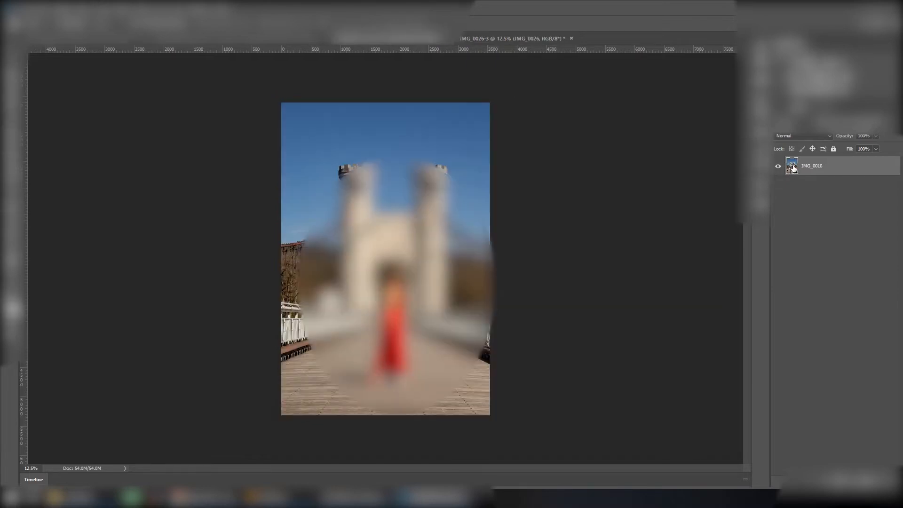
double_click(793, 167)
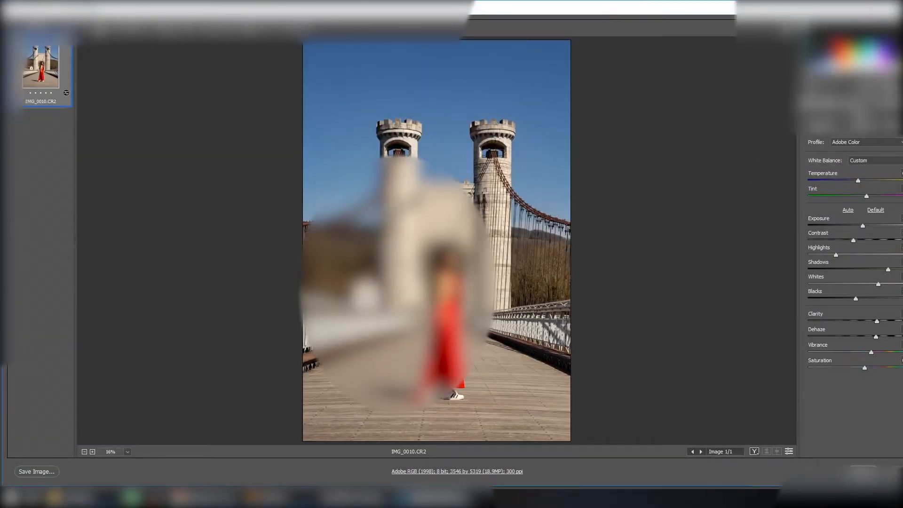
click(894, 471)
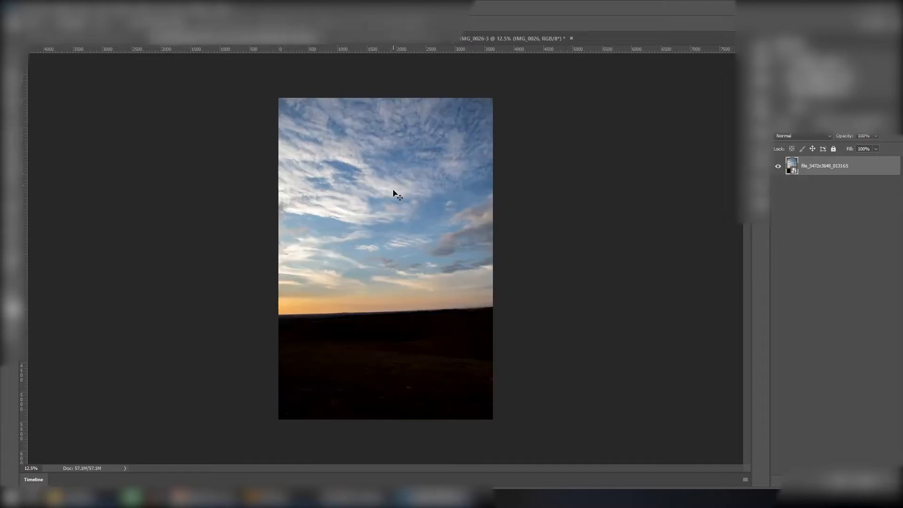
- Copy the sky photo into the IMG_0010 document as a layer and close the sky document without saving
drag(394, 193, 383, 38)
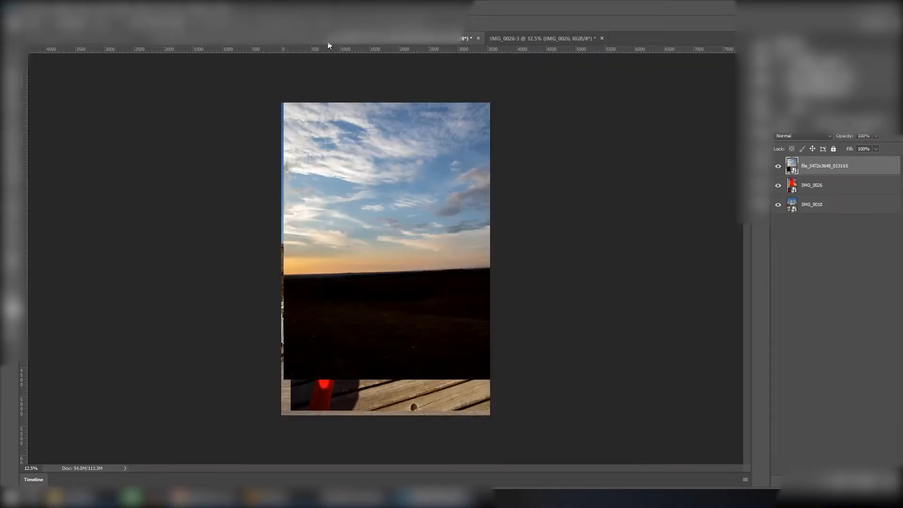
key(ctrl+w)
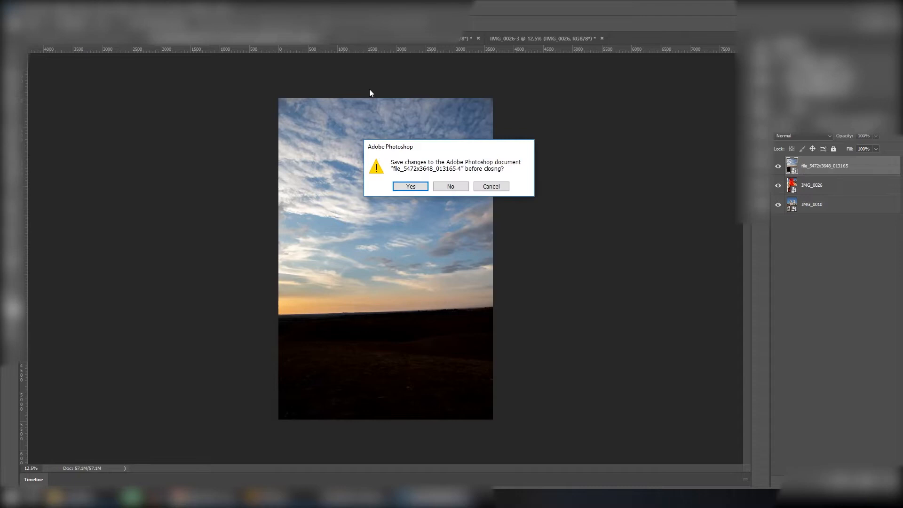
click(450, 186)
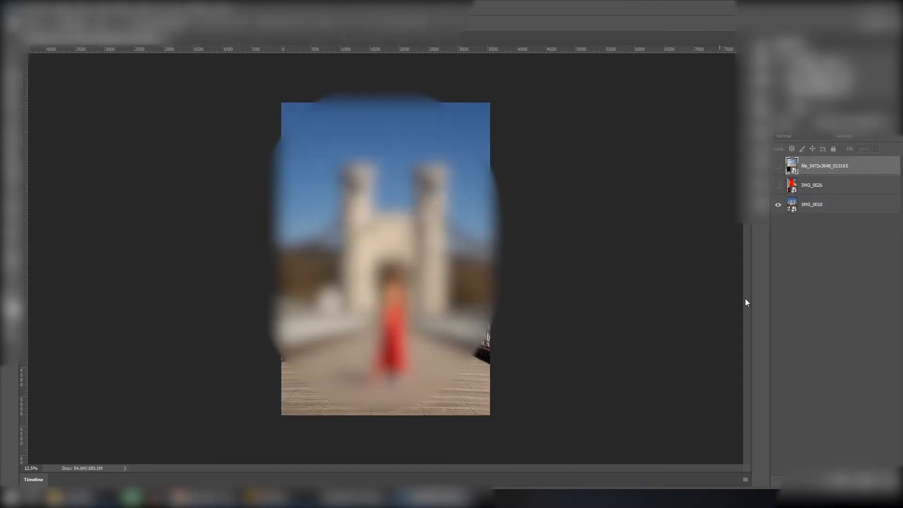
- Show the IMG_0026 layer and move the sky layer to the bottom of the layer stack
click(778, 187)
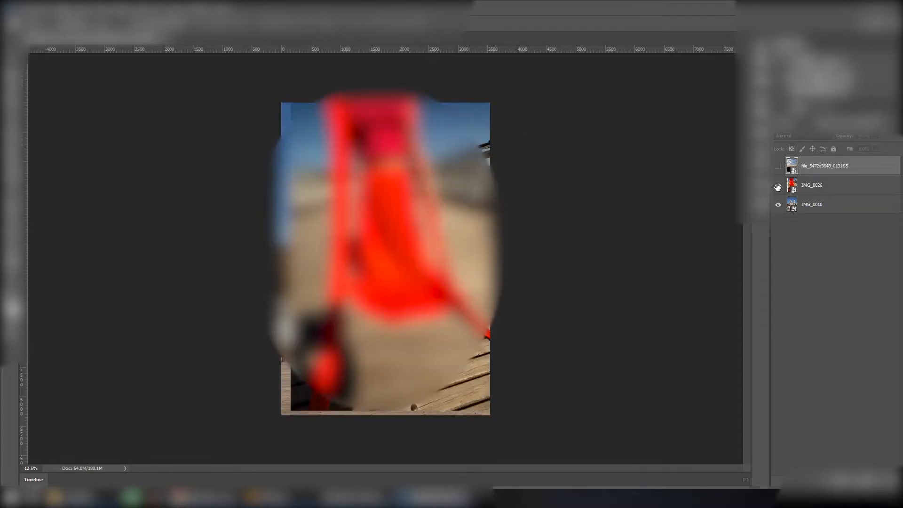
drag(820, 169, 817, 211)
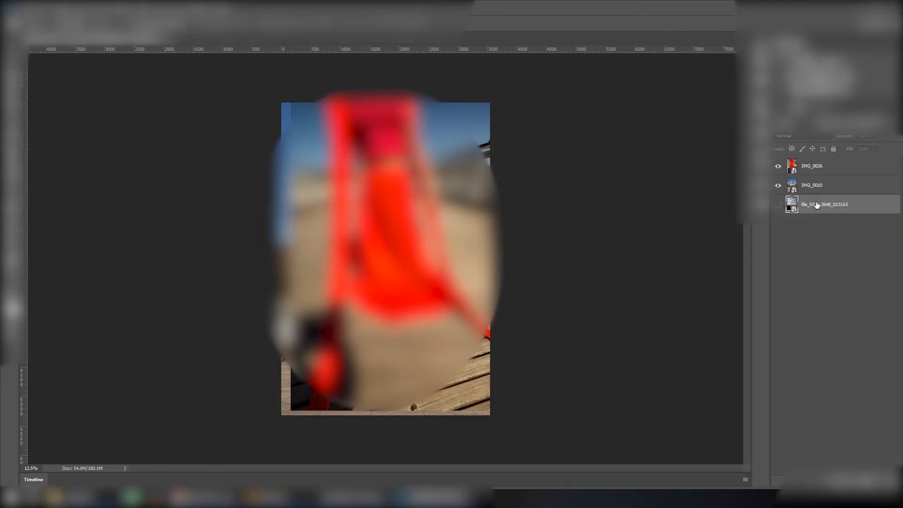
- Quick-select the red skirt on the IMG_0026 layer from waistband to hem and mask the layer to that selection
click(810, 170)
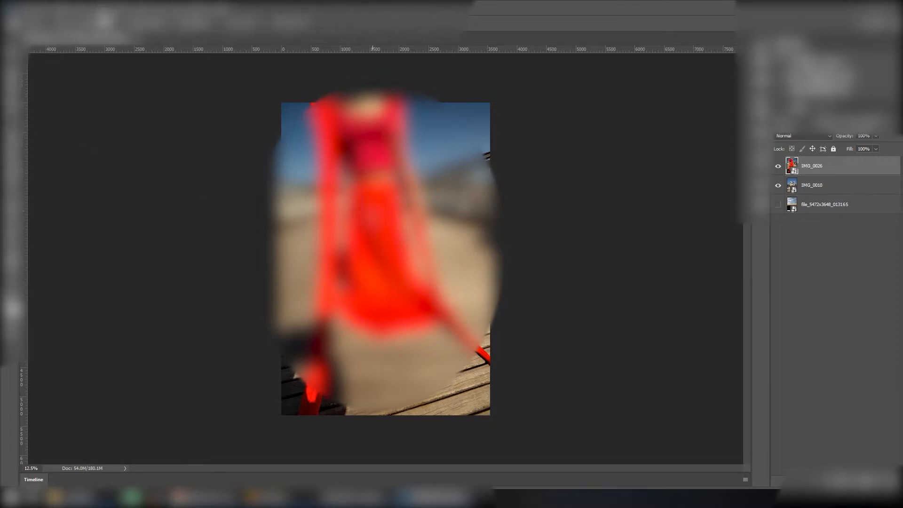
mouse_move(384, 198)
mouse_down()
mouse_move(387, 250)
mouse_move(407, 292)
mouse_up()
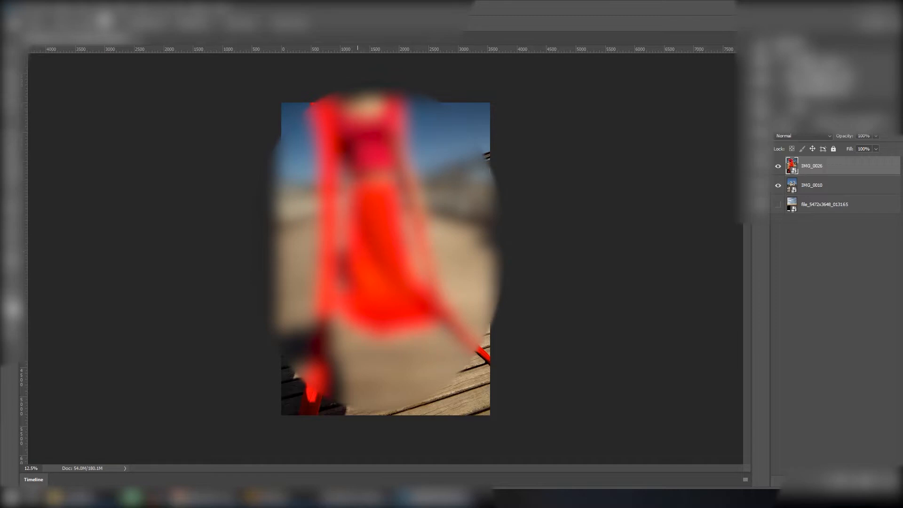
scroll(357, 249, up, 5)
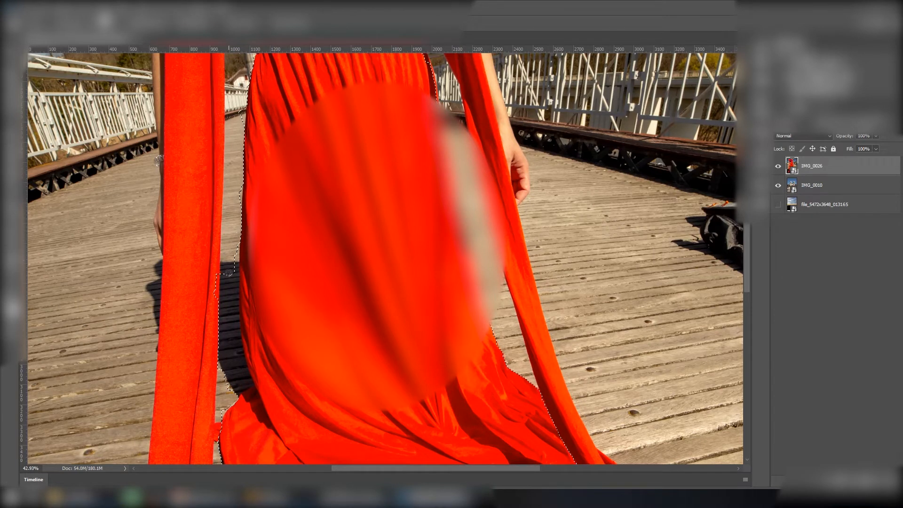
drag(226, 378, 233, 278)
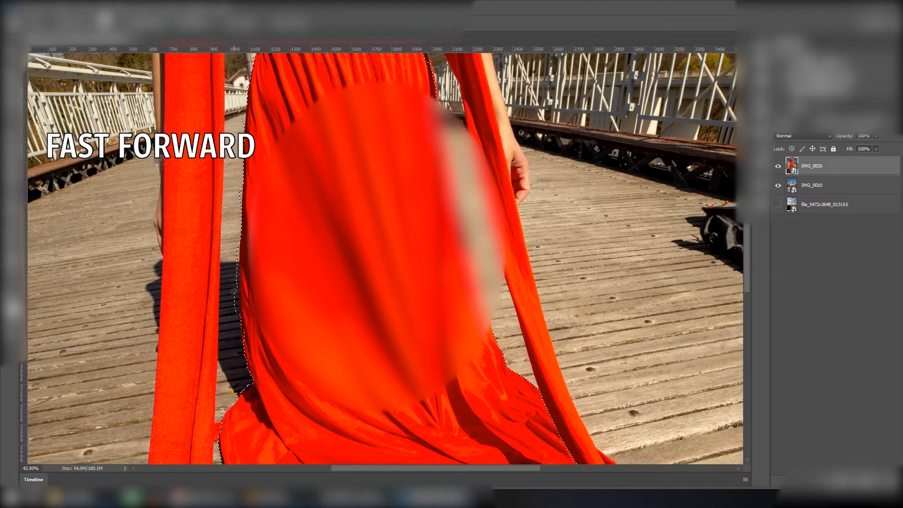
drag(286, 352, 312, 215)
drag(633, 402, 630, 383)
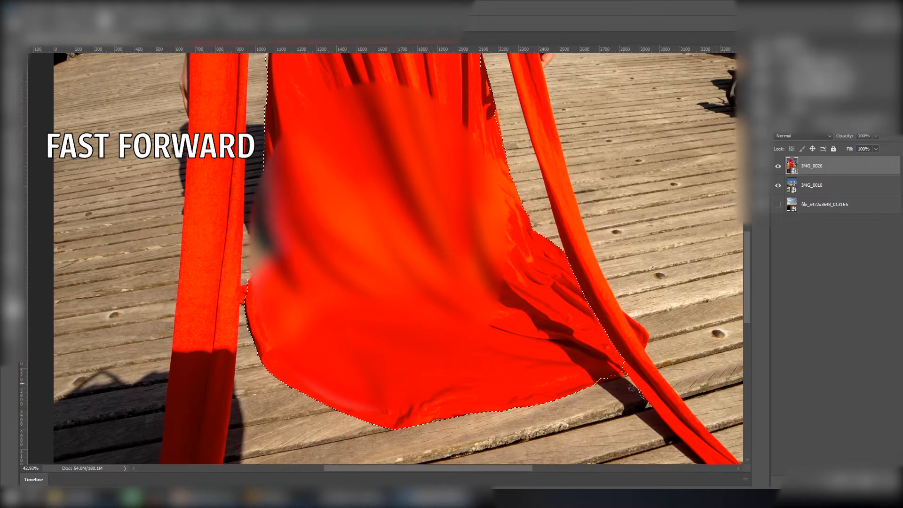
drag(424, 141, 474, 350)
drag(477, 85, 407, 107)
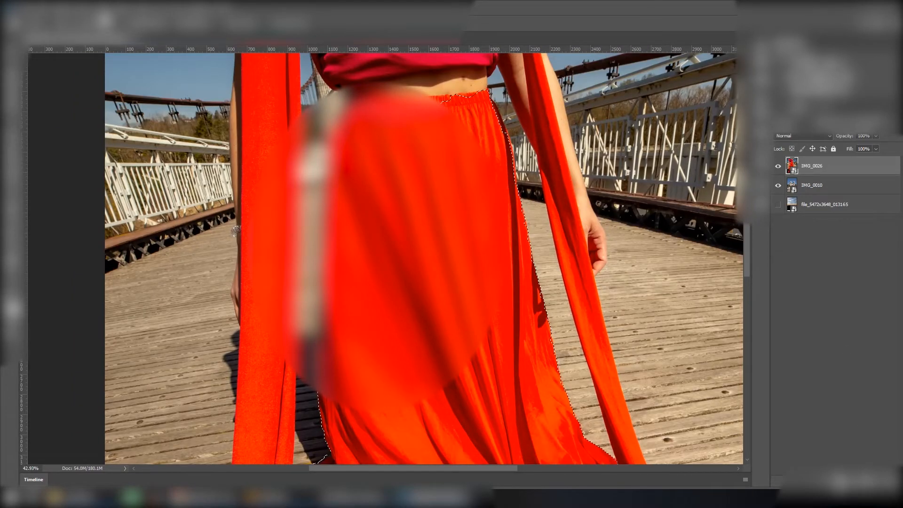
click(839, 482)
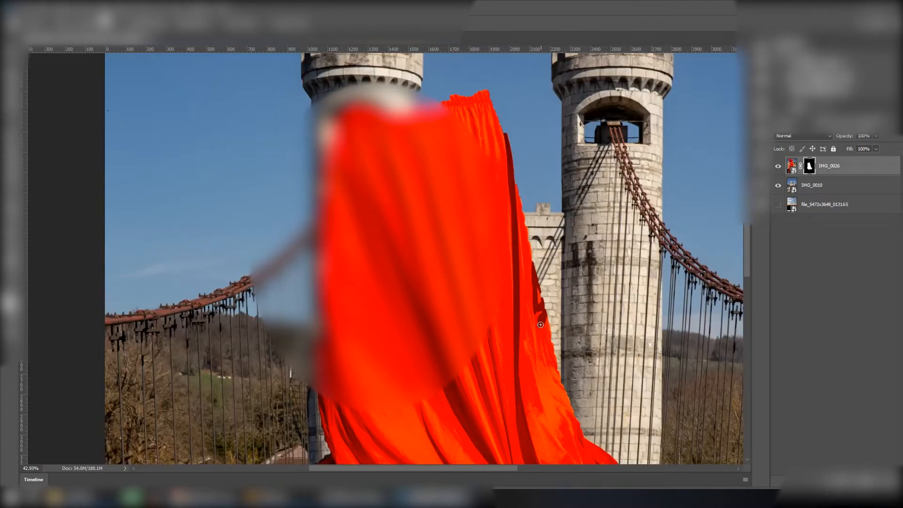
key(ctrl+0)
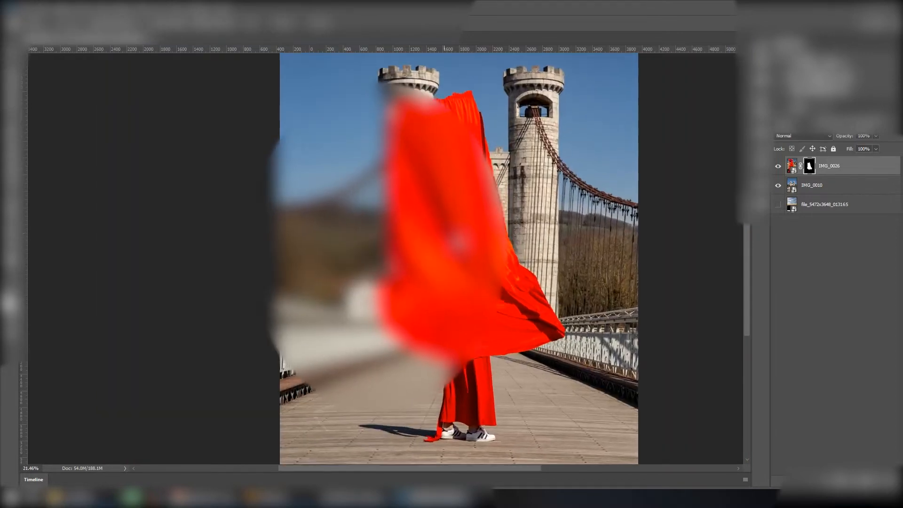
- Open the skirt's layer mask in Select and Mask, brush along the skirt's left edge, and set the preview to On Black
scroll(444, 233, up, 1)
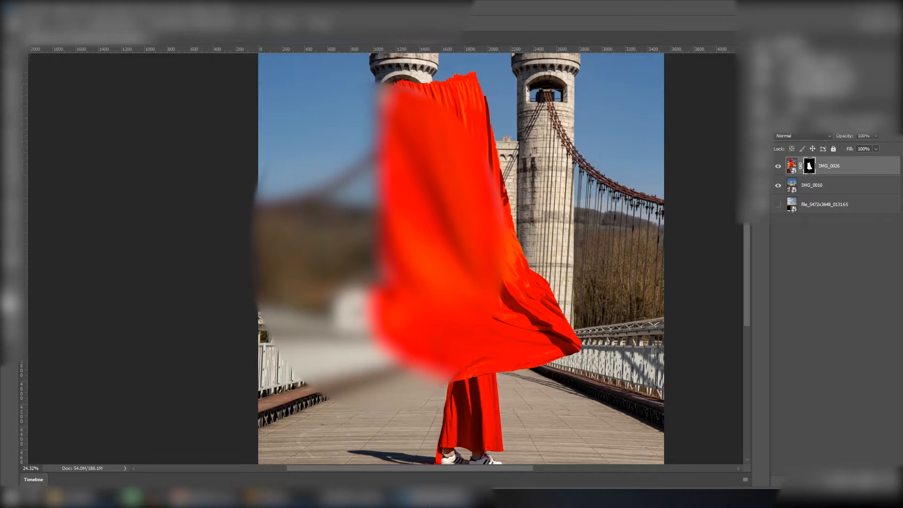
click(762, 63)
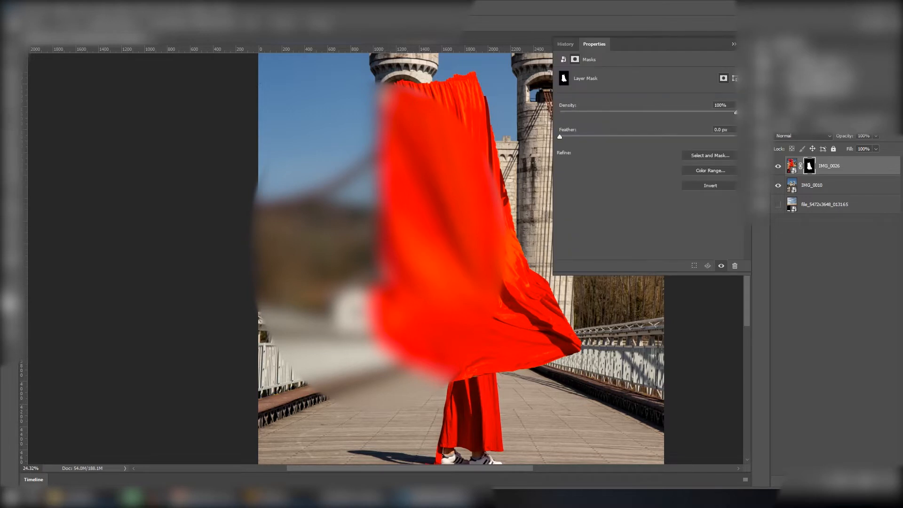
click(716, 155)
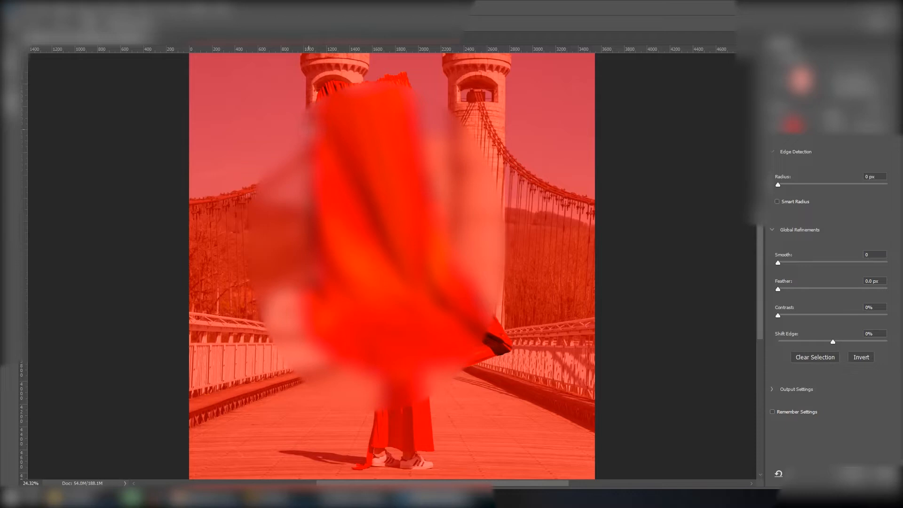
scroll(290, 164, up, 8)
right_click(374, 167)
click(380, 165)
drag(379, 171, 380, 277)
mouse_move(377, 174)
mouse_down()
mouse_move(380, 283)
mouse_move(382, 176)
mouse_move(370, 336)
mouse_up()
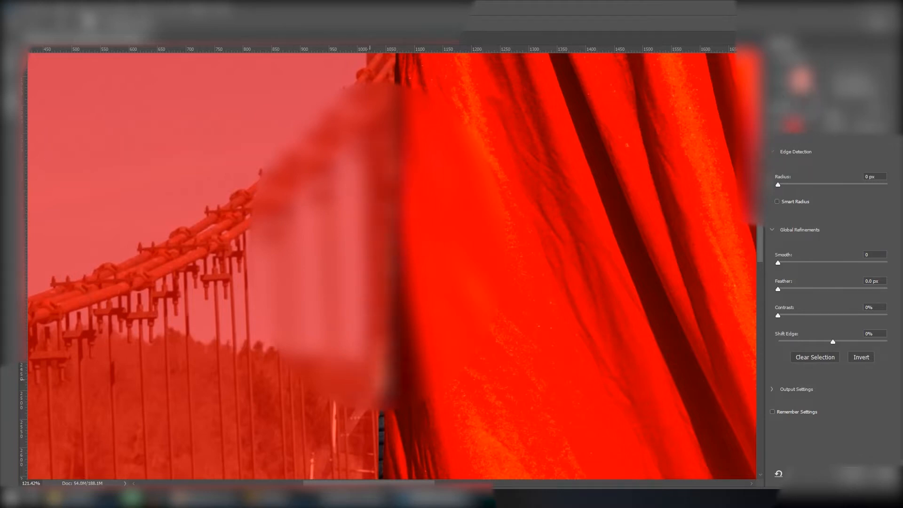
click(805, 82)
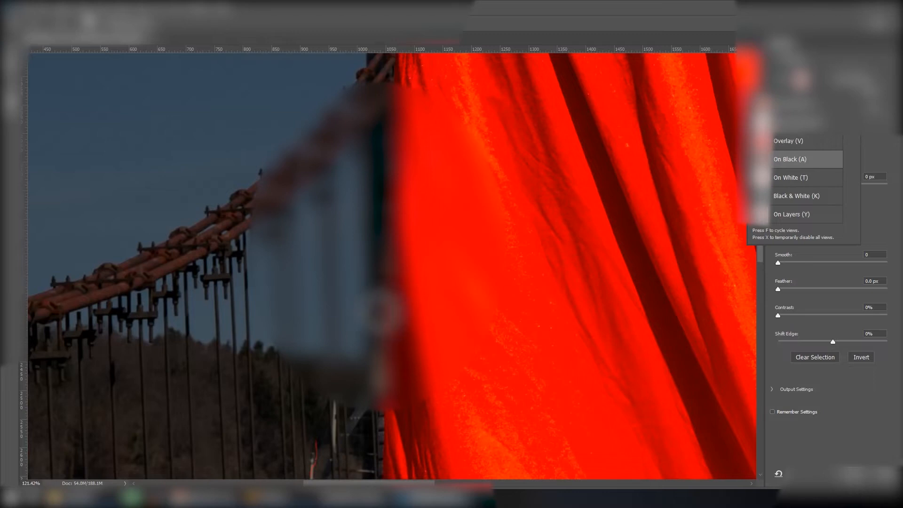
click(375, 243)
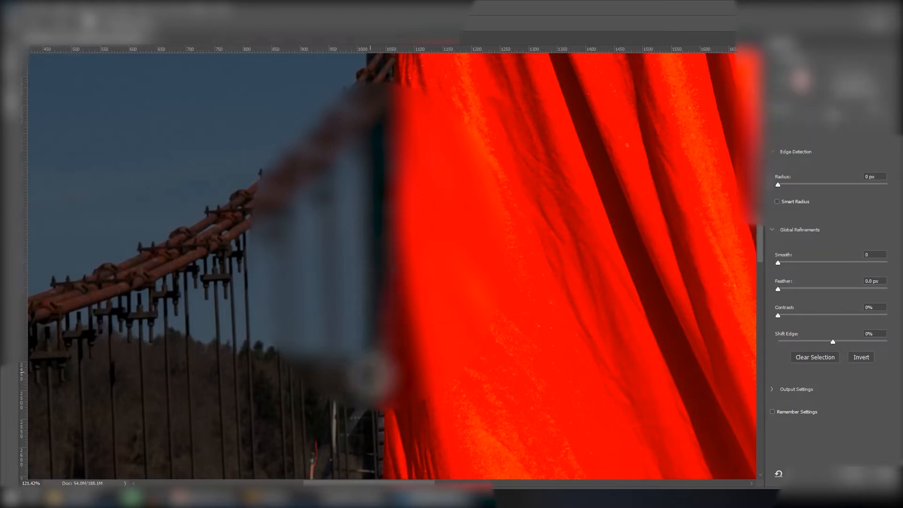
- Refine the skirt mask with Feather 2.5 px and Shift Edge -29%, check the edges, and apply the refinement
drag(438, 365, 425, 179)
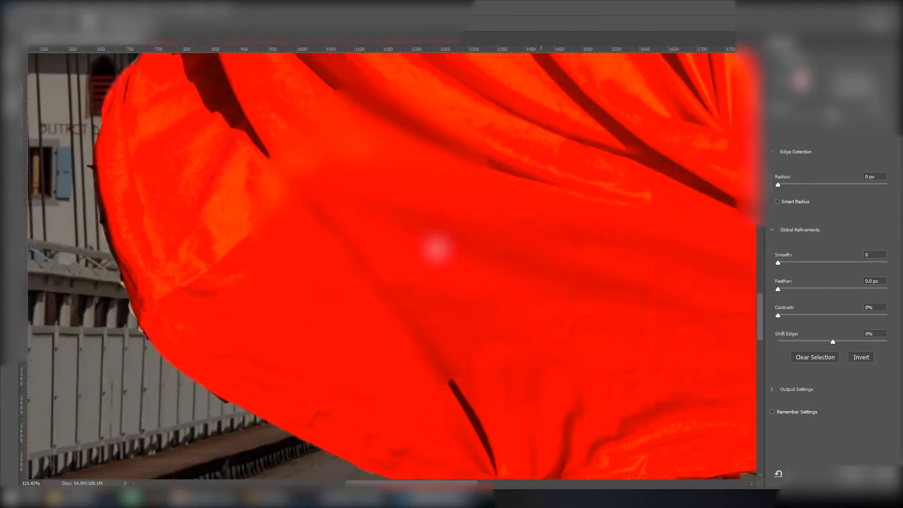
mouse_move(437, 249)
mouse_down()
mouse_move(403, 232)
mouse_move(493, 274)
mouse_up()
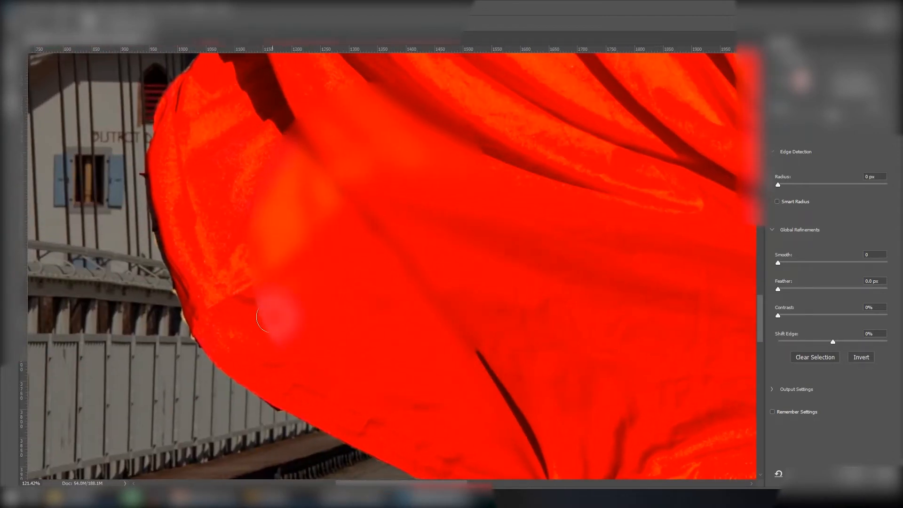
right_click(254, 299)
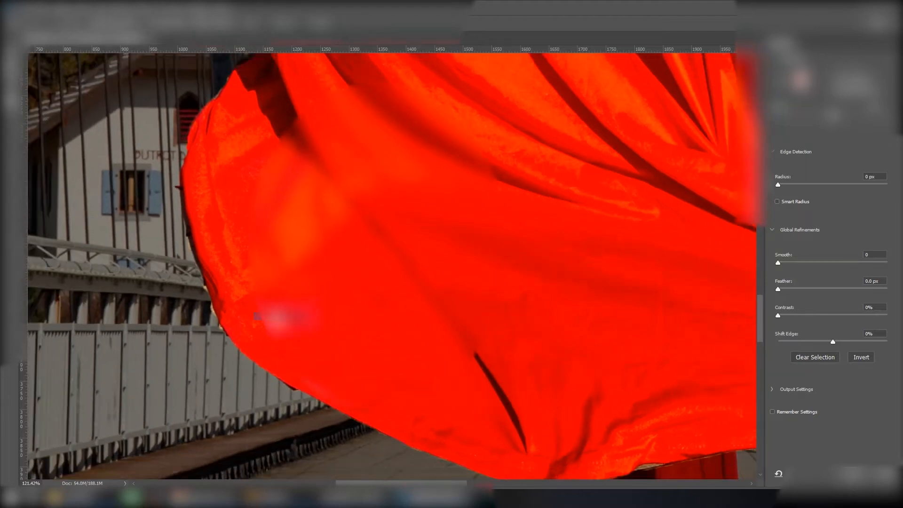
drag(493, 321, 444, 278)
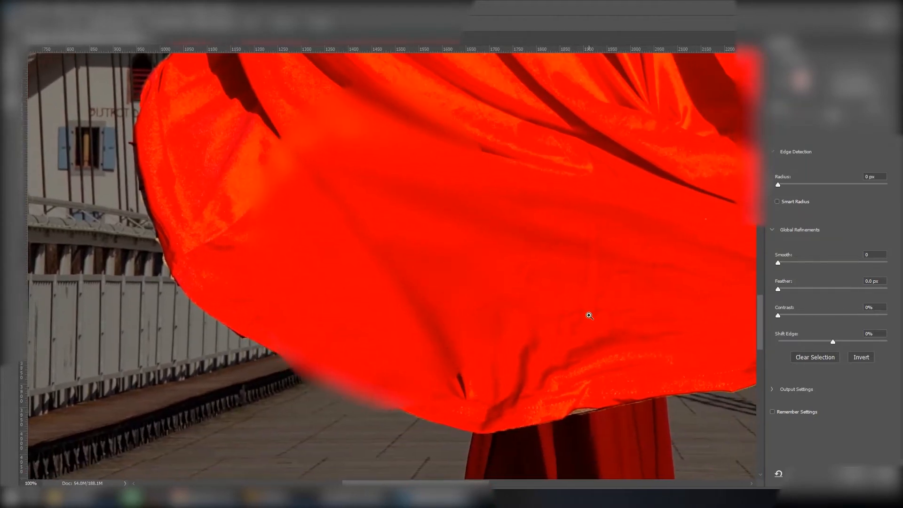
drag(831, 343, 824, 342)
drag(779, 288, 793, 288)
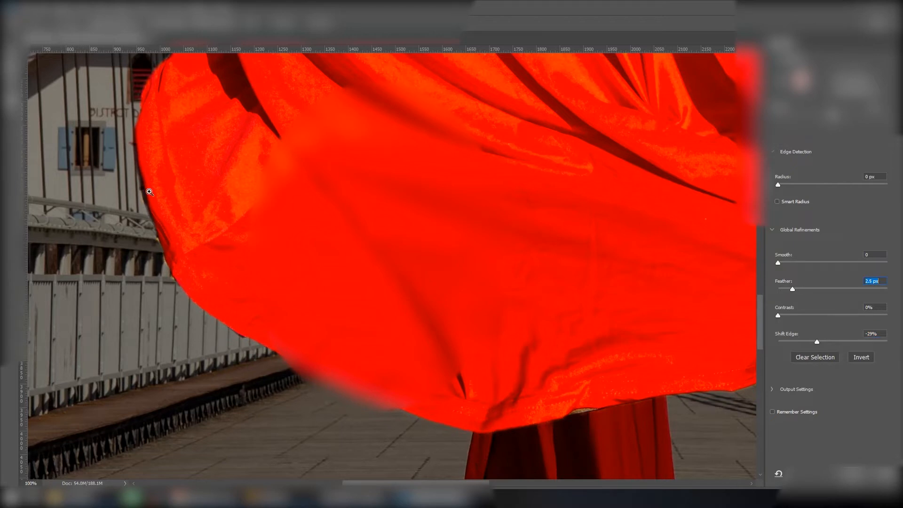
drag(670, 249, 242, 261)
drag(426, 235, 515, 390)
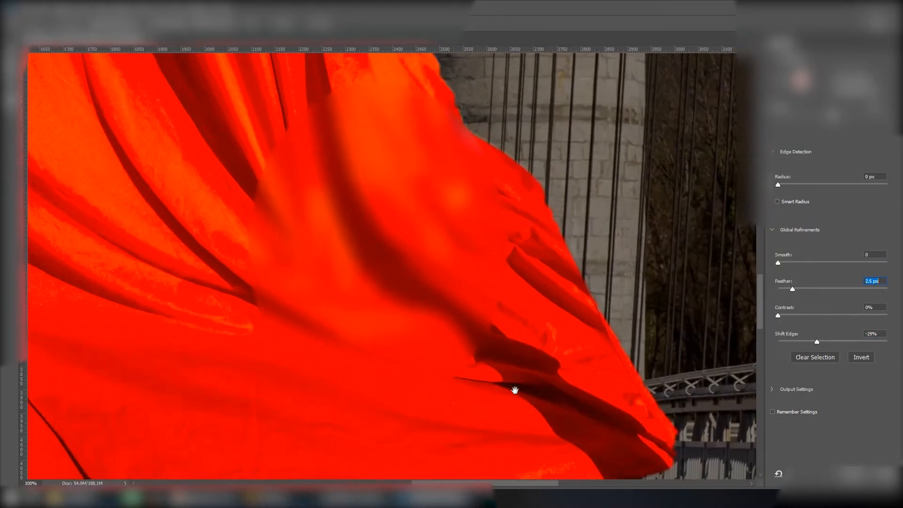
drag(467, 211, 532, 376)
drag(494, 254, 553, 433)
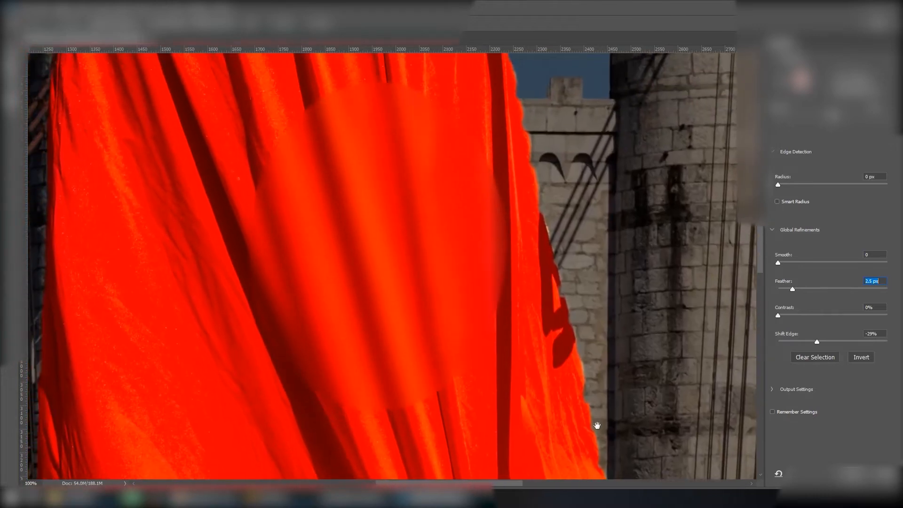
drag(538, 261, 600, 394)
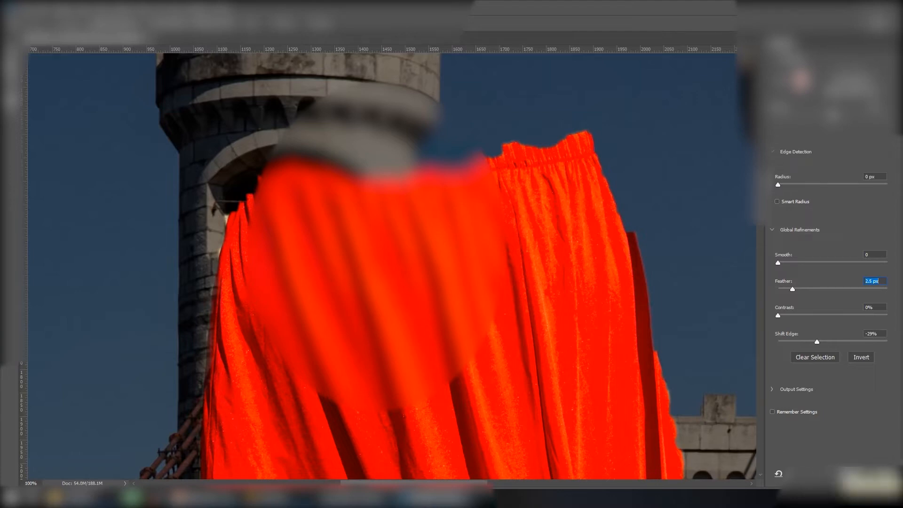
click(866, 477)
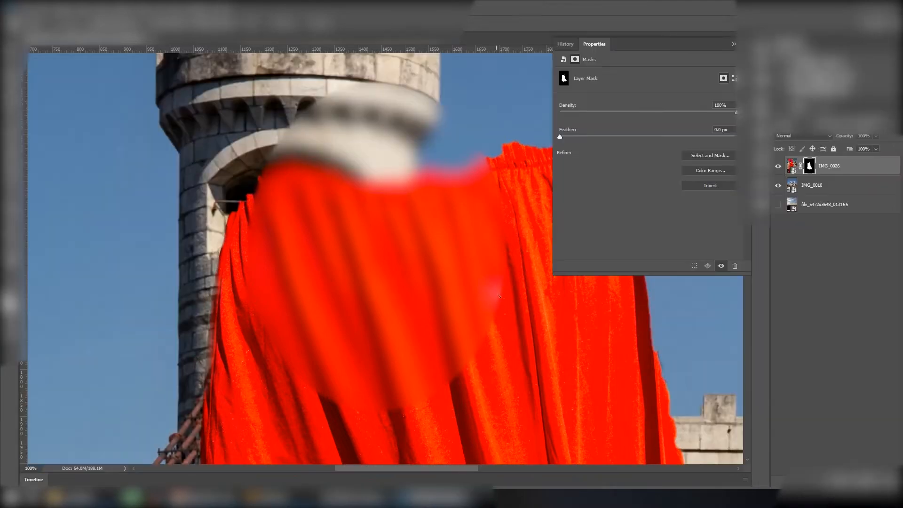
- Duplicate the masked IMG_0026 layer, then hide the original and move it to the bottom of the layer stack
key(ctrl+0)
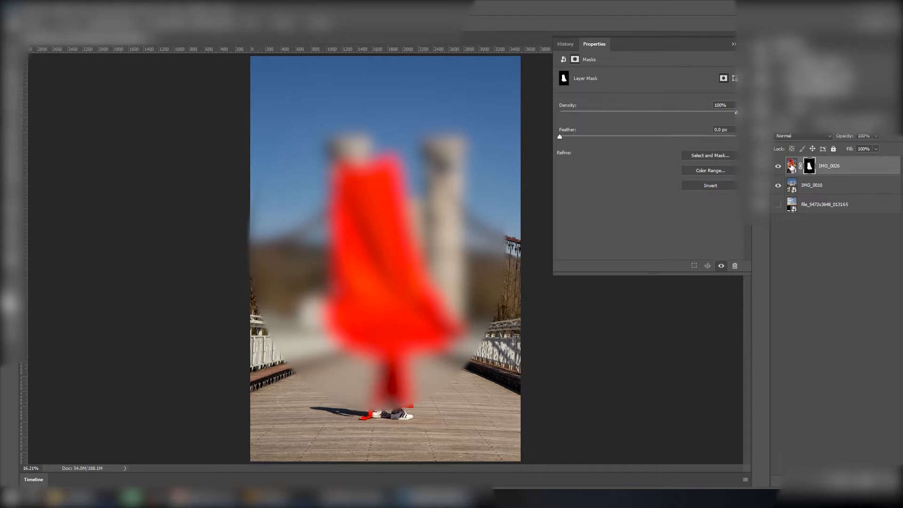
right_click(836, 168)
click(860, 115)
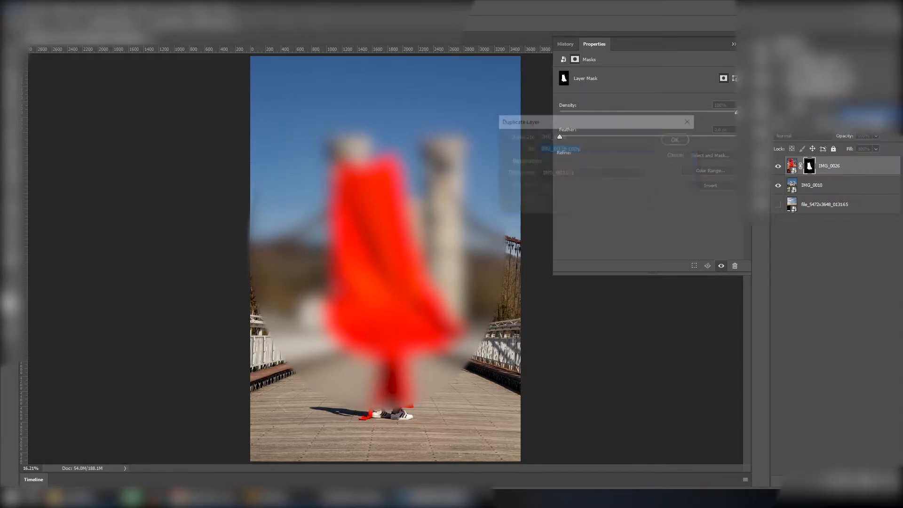
click(689, 137)
click(832, 185)
click(778, 185)
drag(815, 195, 827, 234)
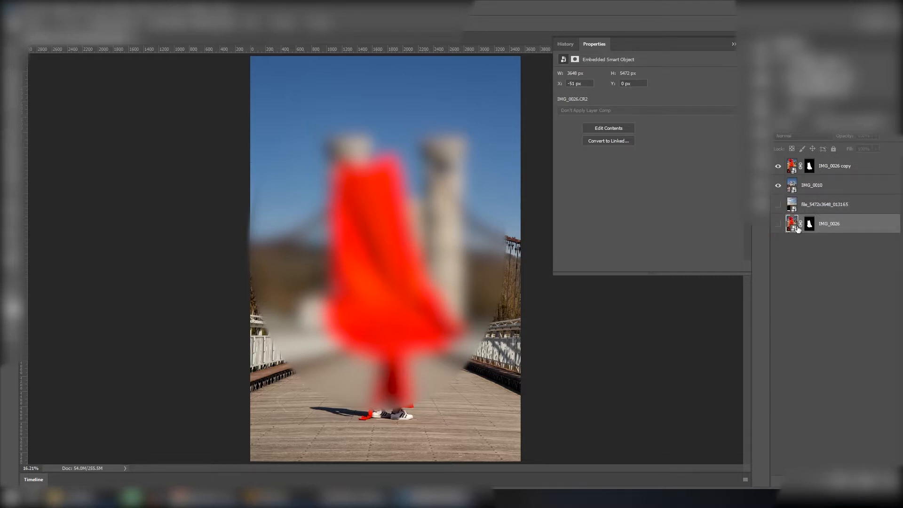
- Rasterize the IMG_0026 copy layer
click(828, 170)
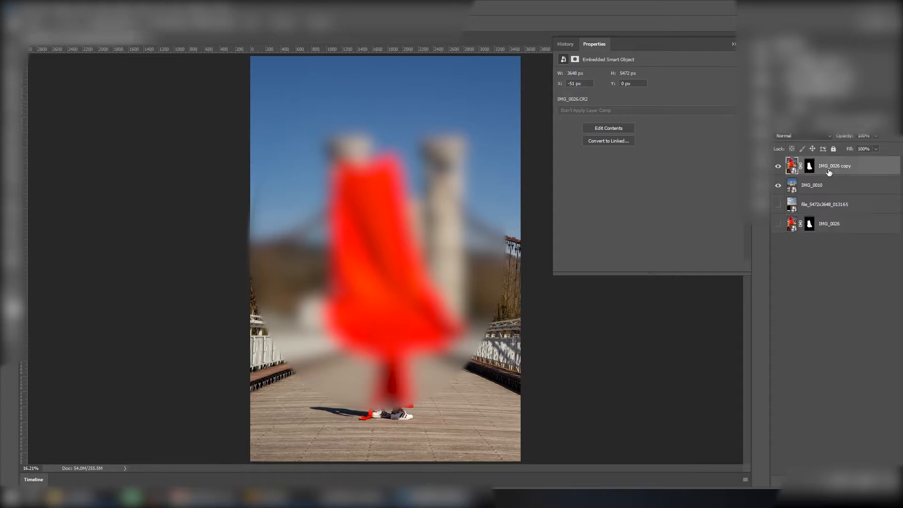
right_click(829, 170)
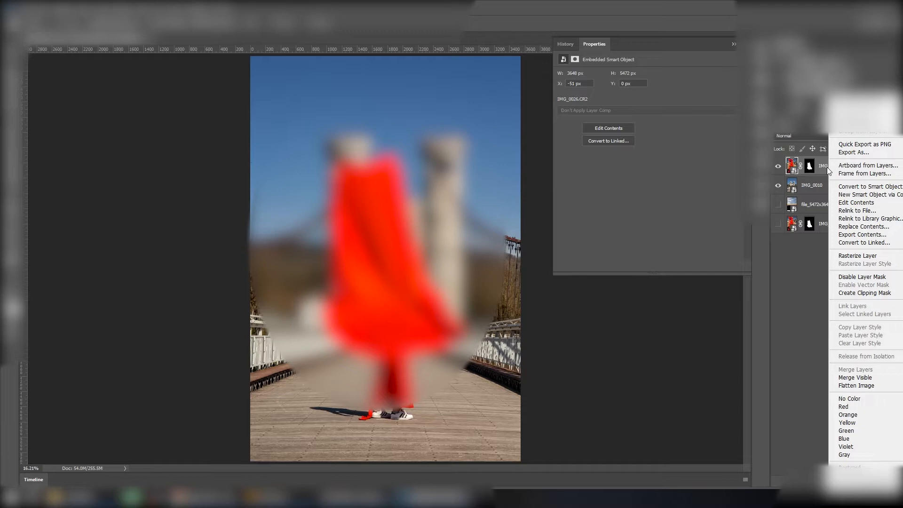
click(863, 256)
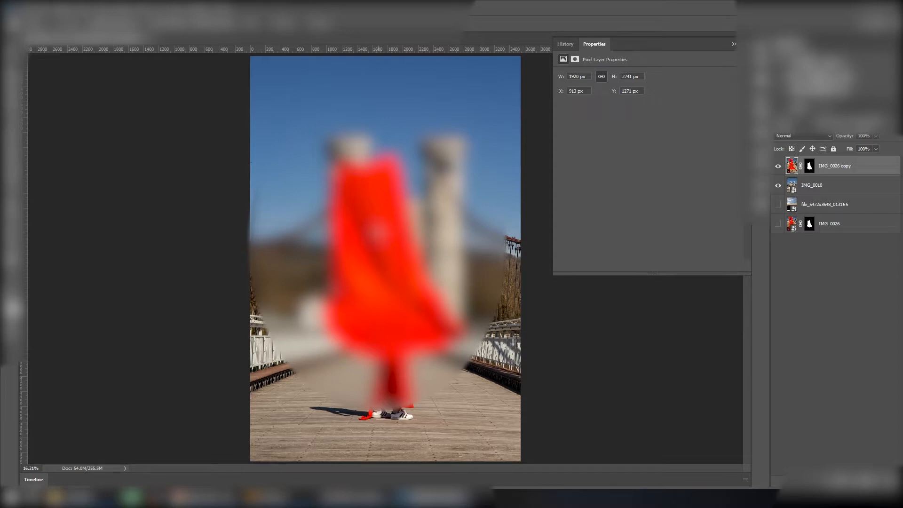
- Move the skirt copy down behind the woman's legs and free-transform it, narrowing and shrinking it to fit her dress
key(v)
drag(379, 211, 395, 372)
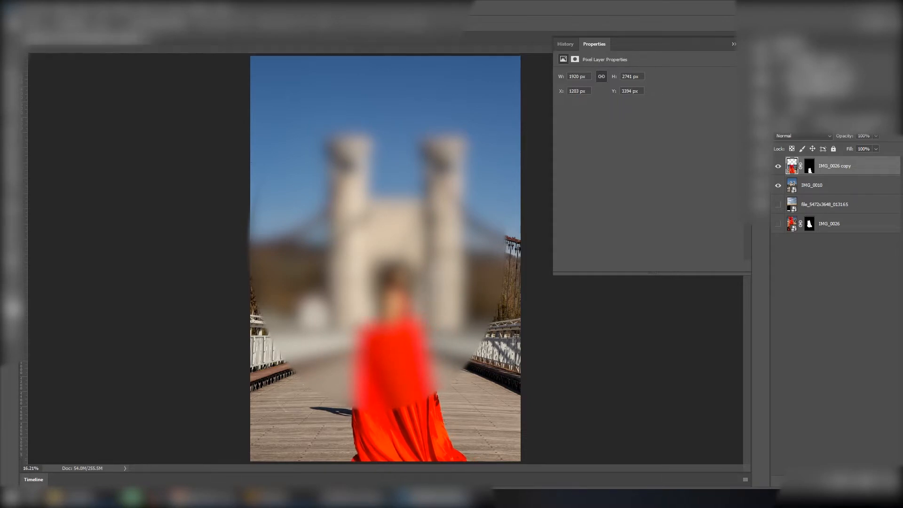
key(ctrl)
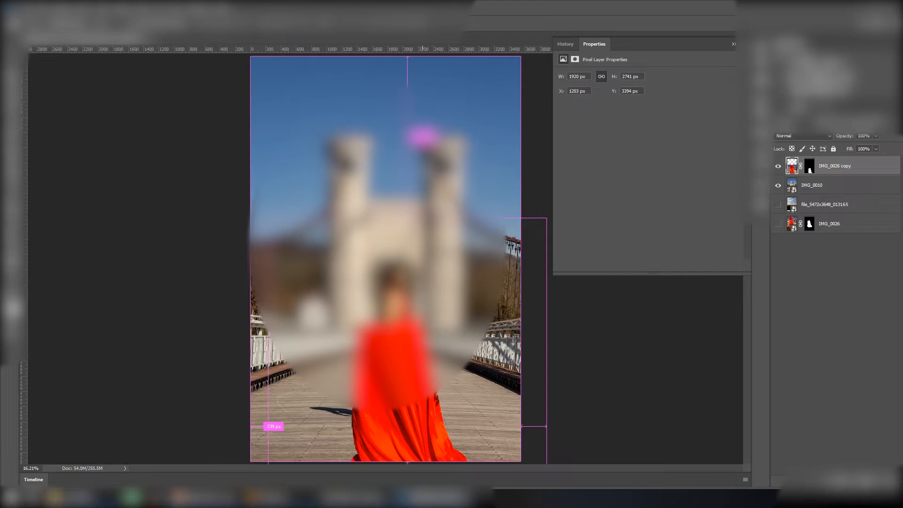
key(ctrl+t)
drag(546, 218, 523, 253)
mouse_move(398, 382)
mouse_down()
mouse_move(398, 417)
mouse_move(392, 378)
mouse_up()
drag(515, 422, 438, 416)
drag(334, 411, 375, 400)
drag(500, 404, 500, 407)
drag(399, 377, 394, 376)
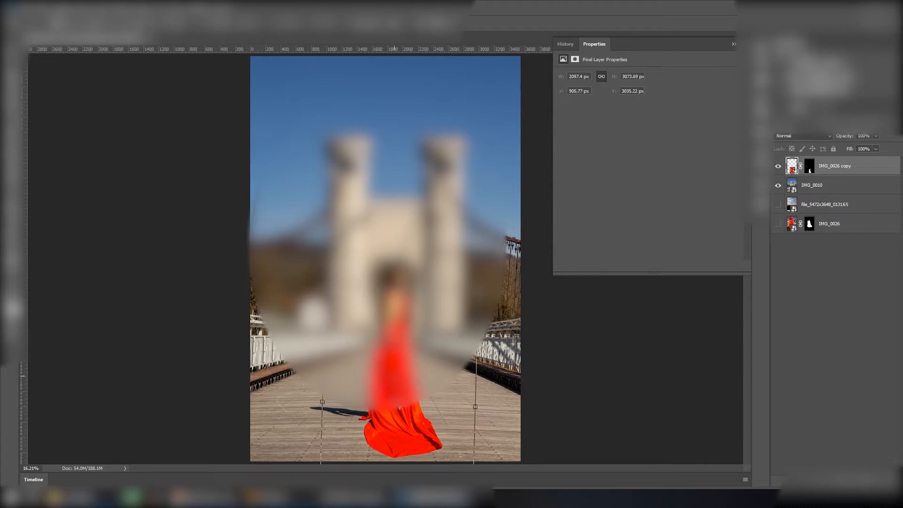
- Warp the skirt copy, flaring its hem outward on both sides and adjusting its upper edges to follow the woman's dress, and commit the transform
right_click(392, 376)
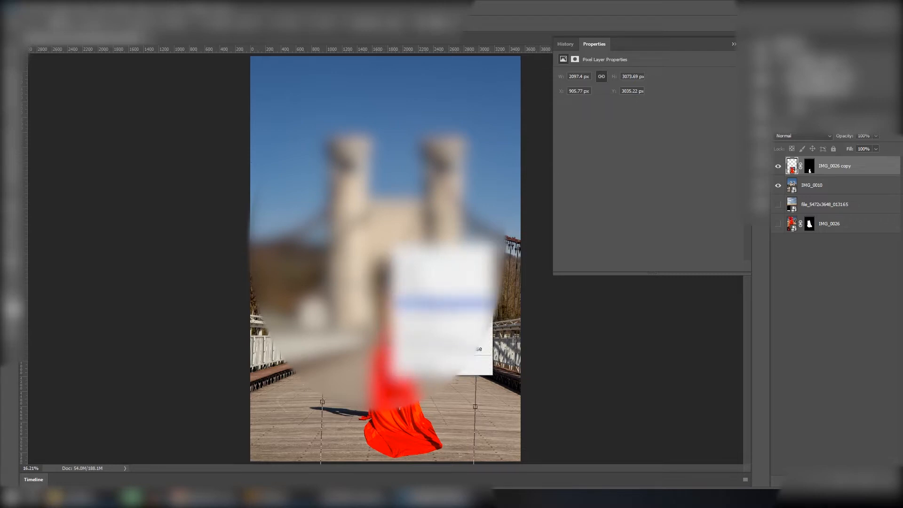
click(438, 305)
drag(323, 442, 159, 427)
drag(324, 366, 433, 392)
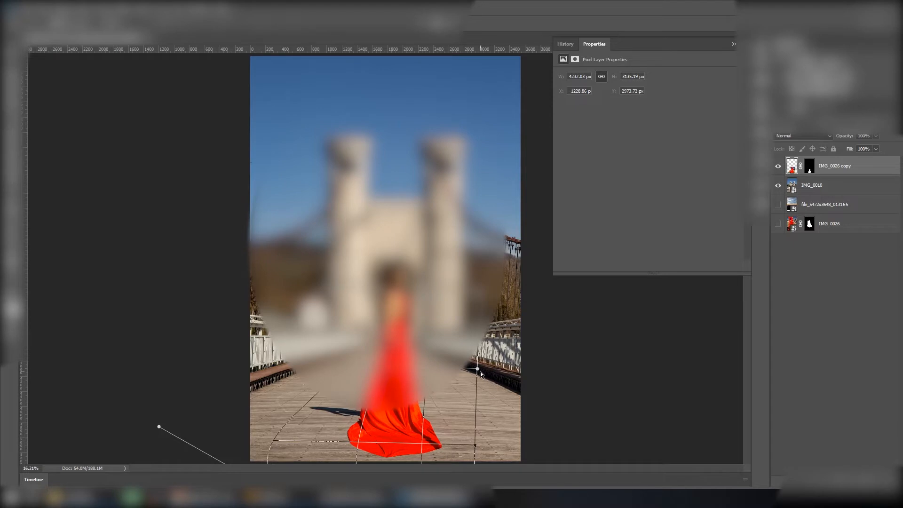
drag(478, 371, 458, 372)
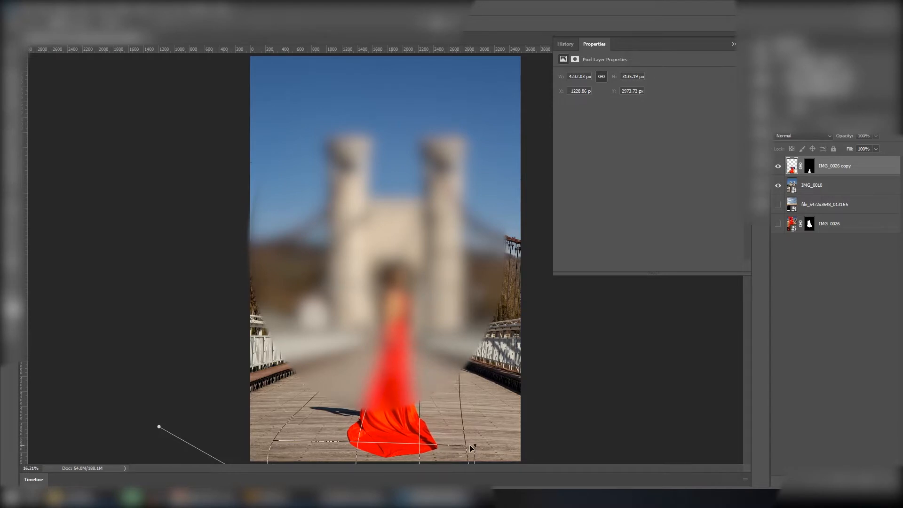
drag(471, 447, 653, 438)
drag(434, 373, 418, 389)
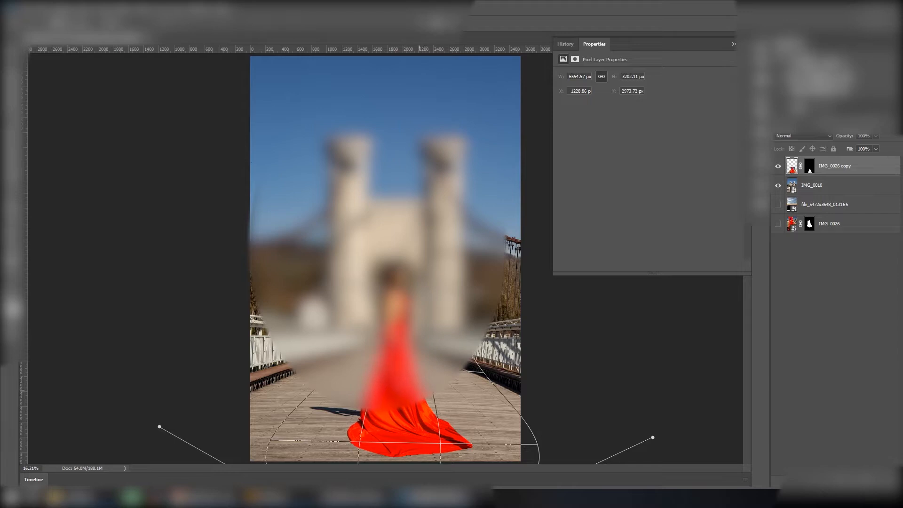
mouse_move(369, 446)
mouse_down()
mouse_move(326, 442)
mouse_move(361, 438)
mouse_up()
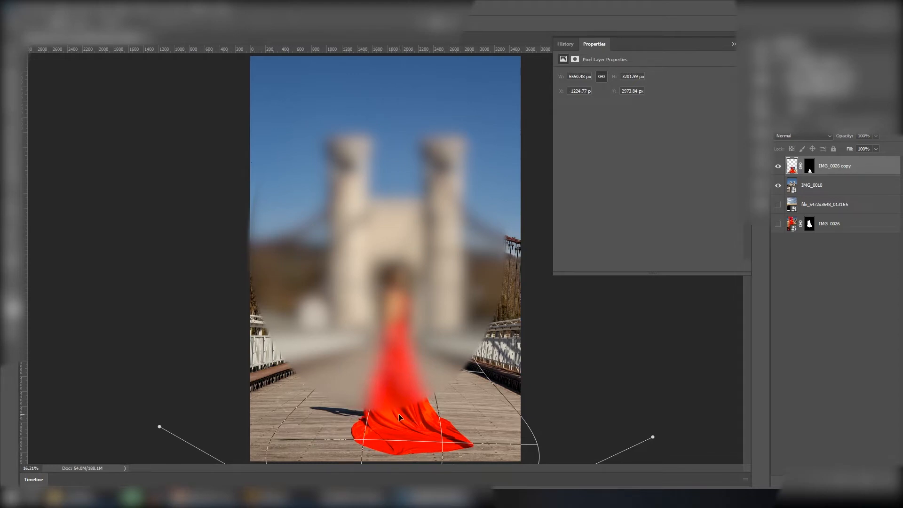
key(Return)
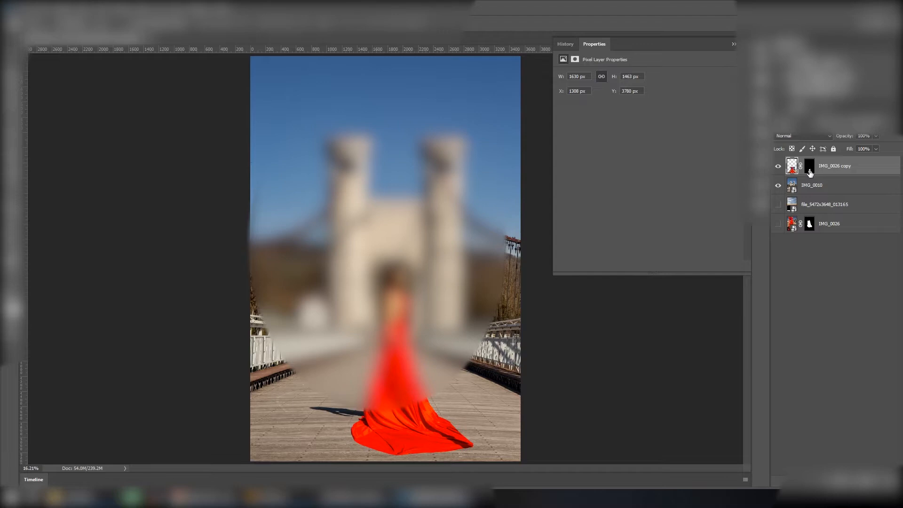
- Apply the layer mask of the IMG_0026 copy layer permanently to its pixels
click(809, 172)
right_click(811, 170)
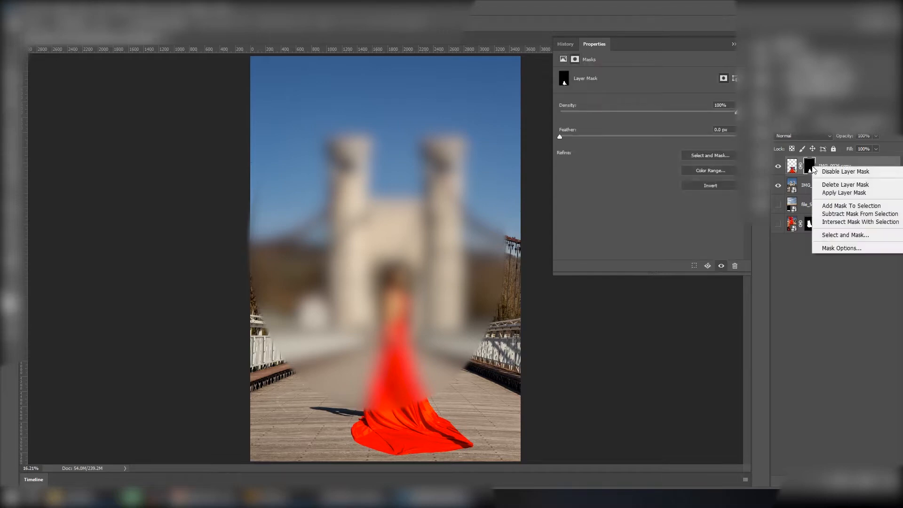
click(850, 192)
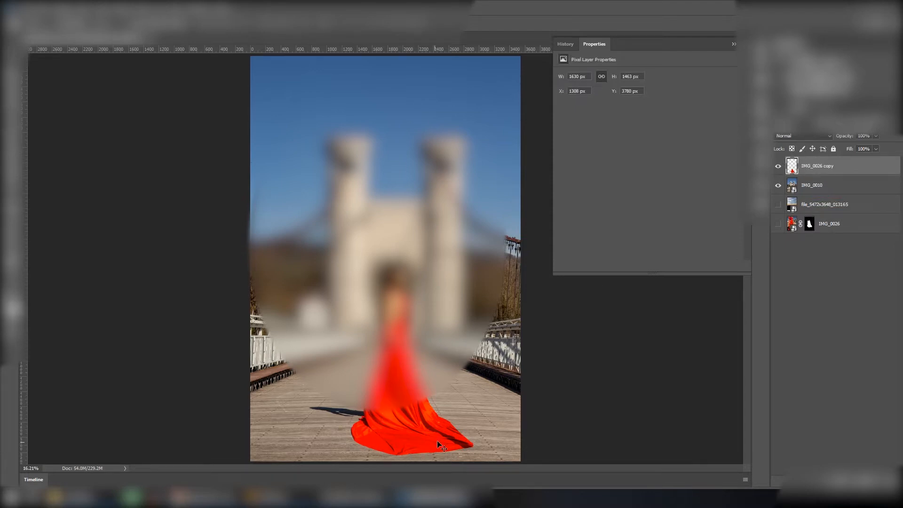
- Start Puppet Warp on the IMG_0026 copy layer and pull both hem corners of the train far outward across the bridge deck
key(ctrl+0)
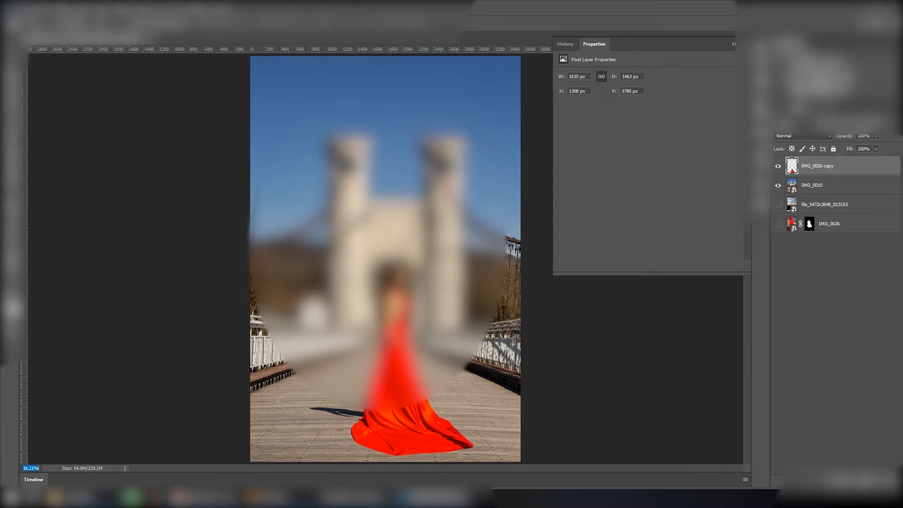
key(z)
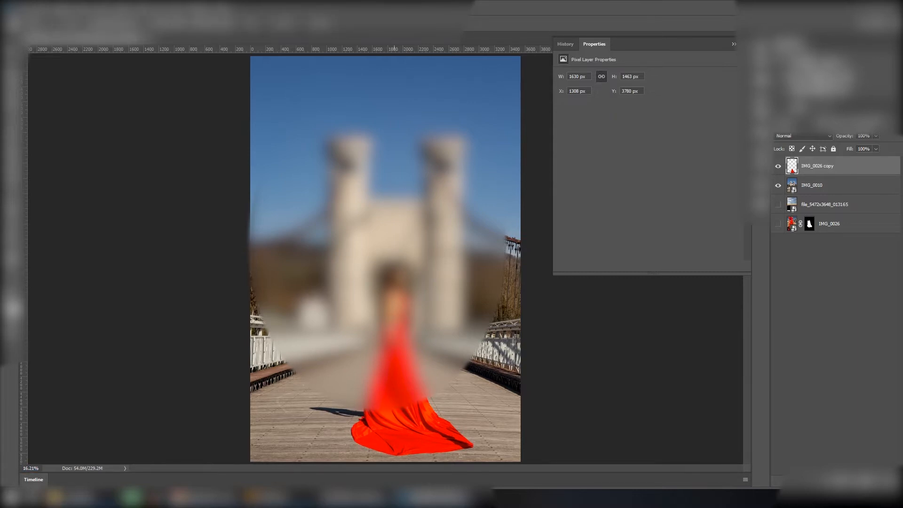
click(389, 345)
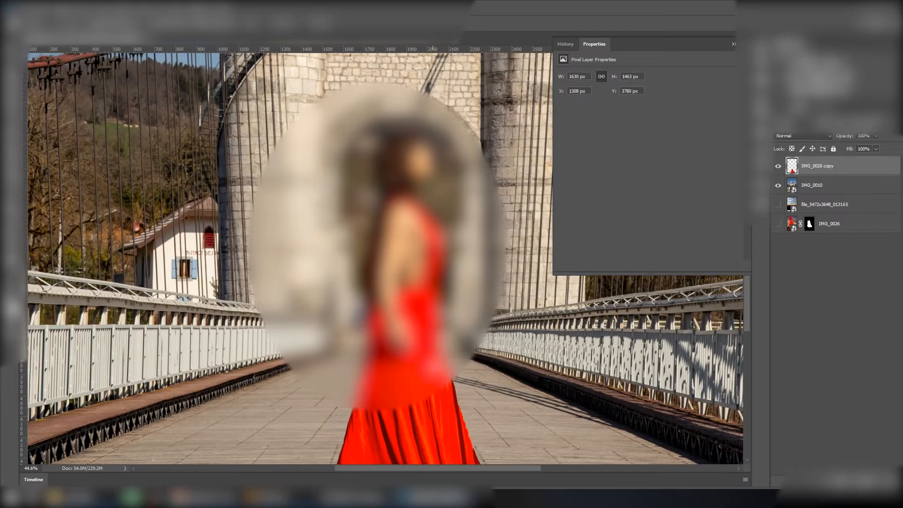
drag(436, 368, 409, 159)
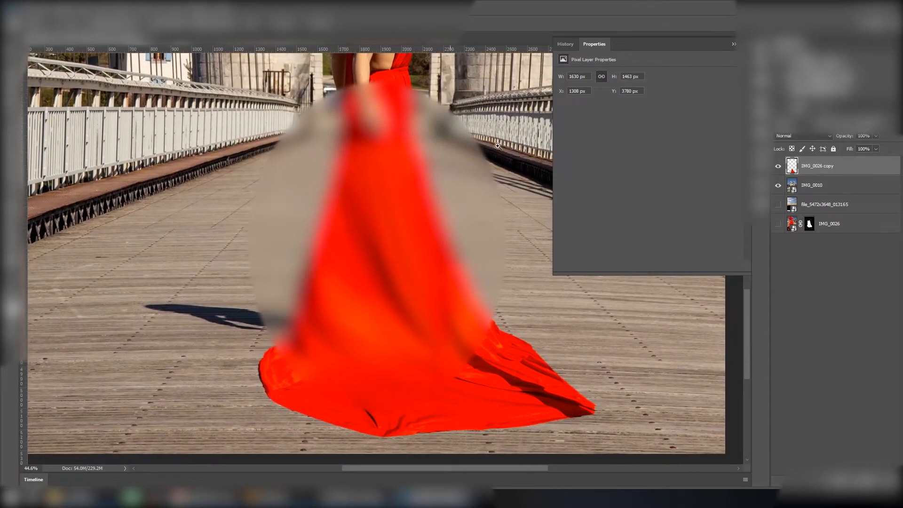
click(762, 62)
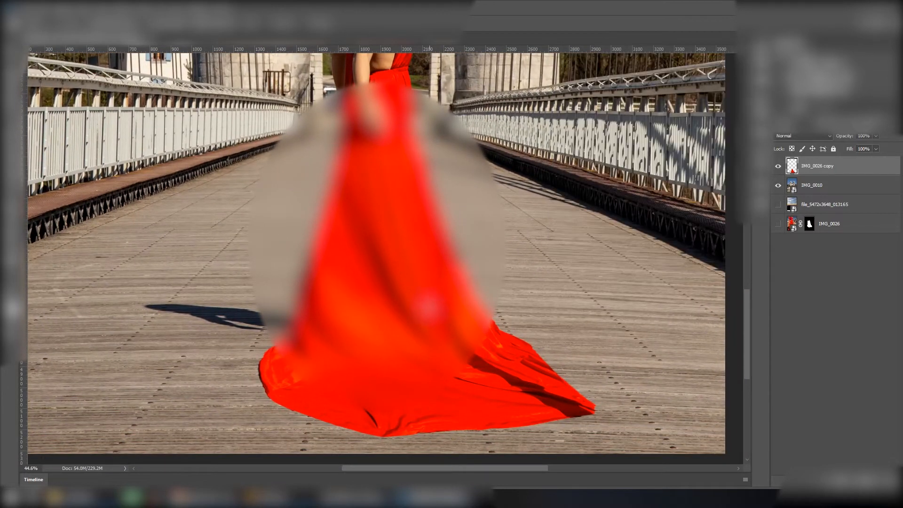
drag(423, 312, 457, 302)
alt+click(454, 299)
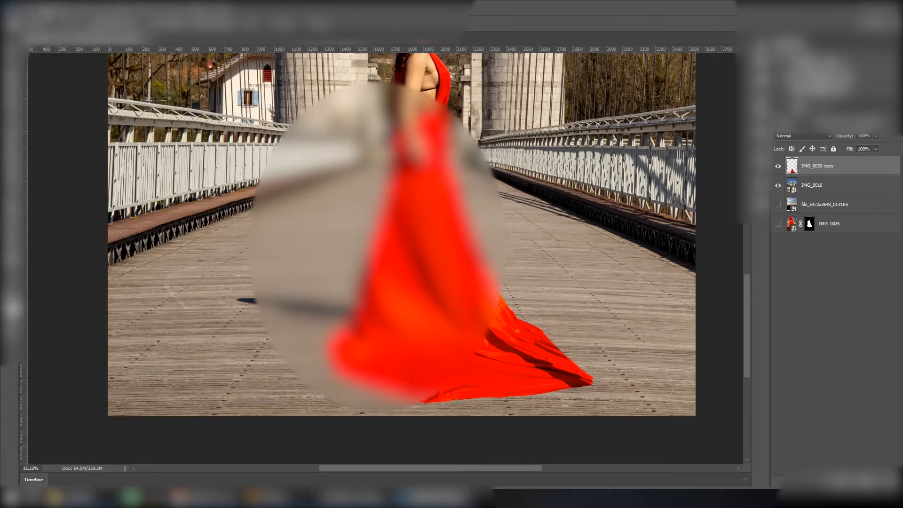
click(45, 10)
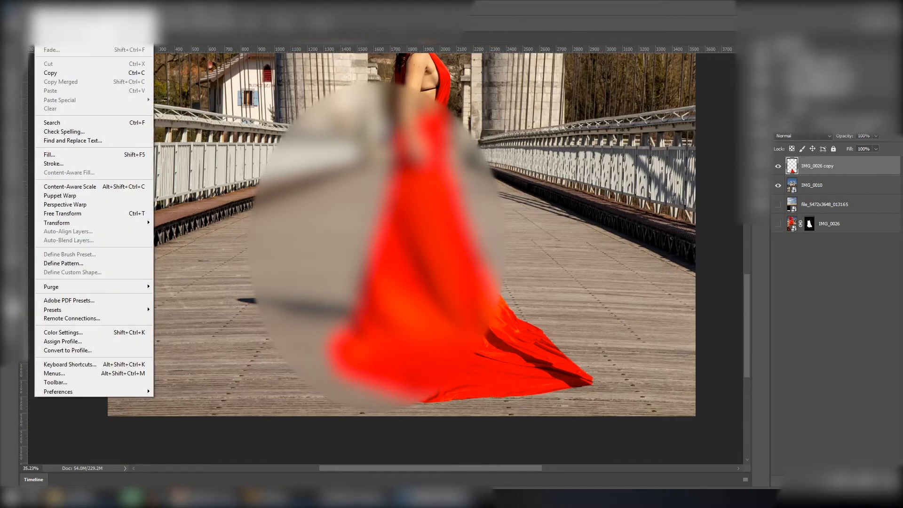
click(77, 196)
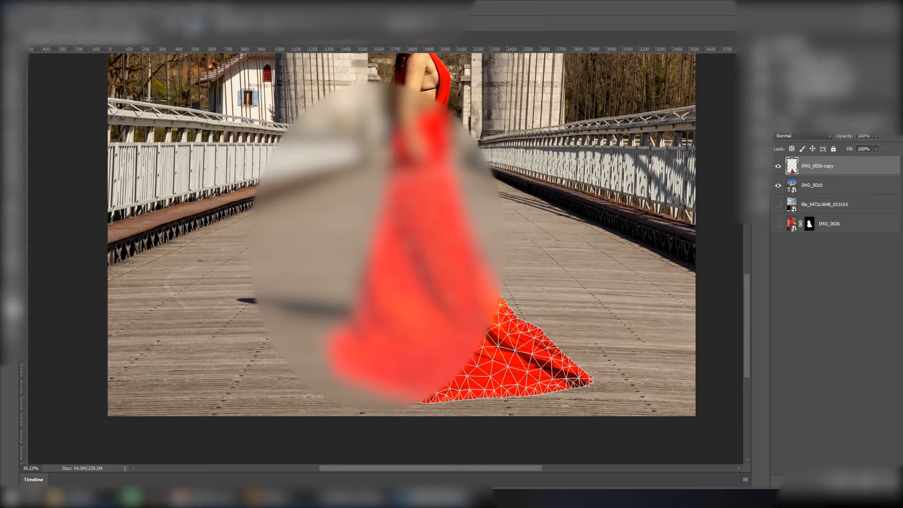
key(Return)
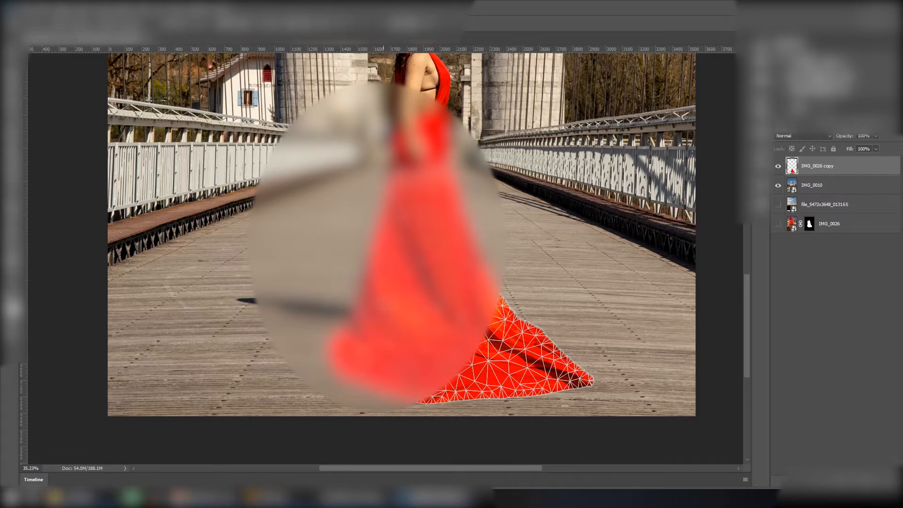
right_click(382, 301)
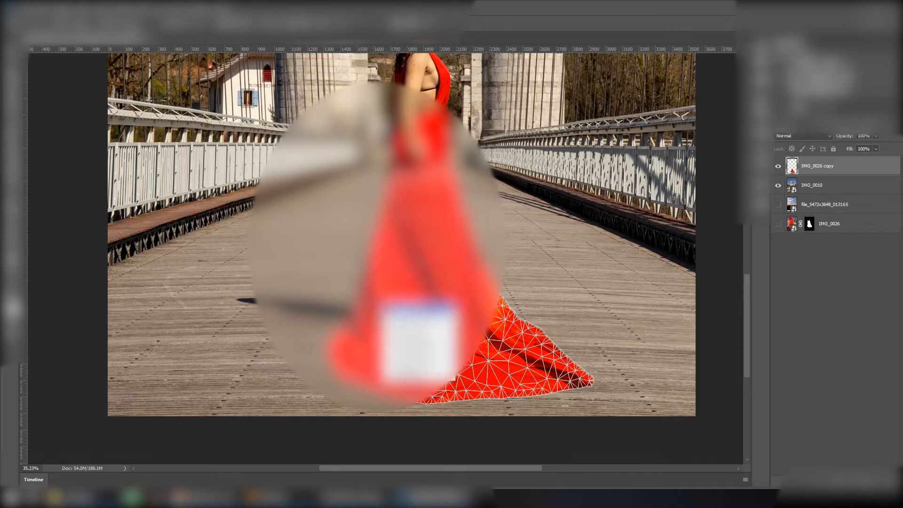
click(404, 307)
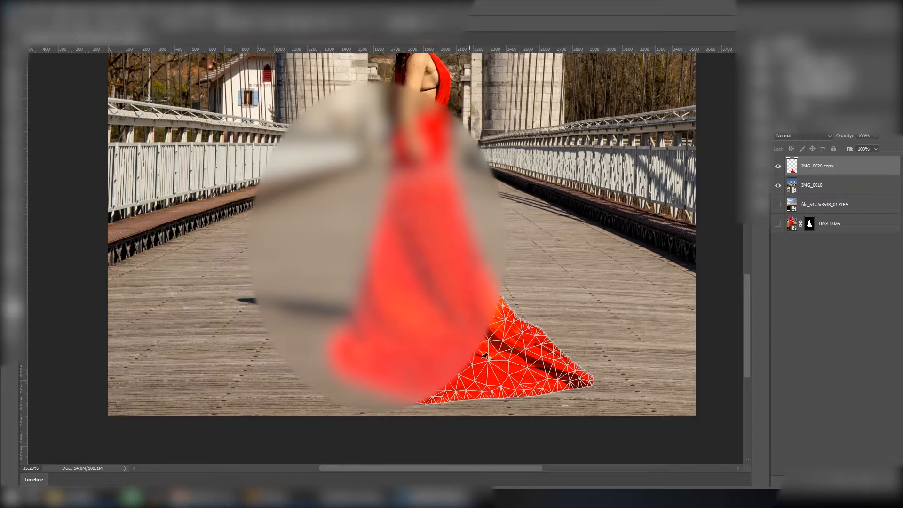
drag(584, 374, 663, 344)
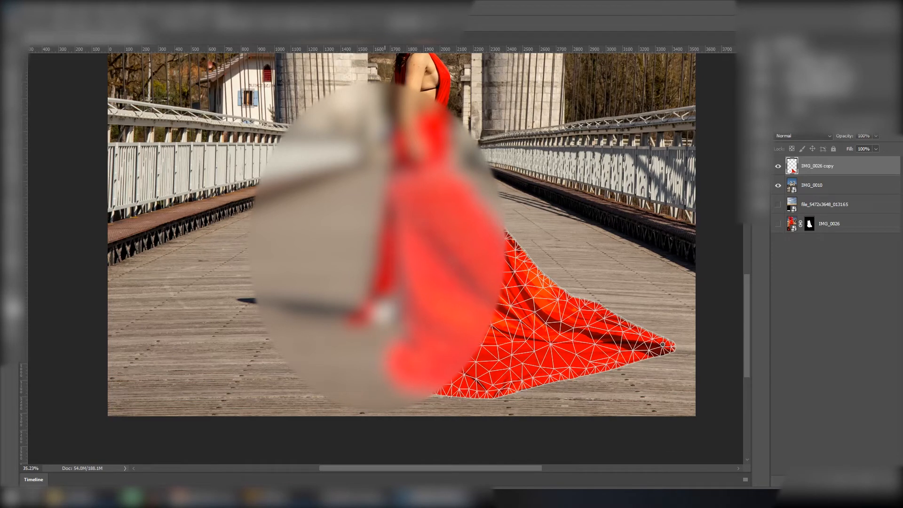
drag(386, 348, 196, 352)
- Add Puppet Warp pins along the skirt and hem to realign it with the dress and curve the train, and commit the warp
click(395, 299)
drag(400, 304, 424, 311)
drag(500, 315, 492, 336)
drag(507, 396, 499, 390)
drag(345, 331, 354, 338)
drag(558, 335, 553, 344)
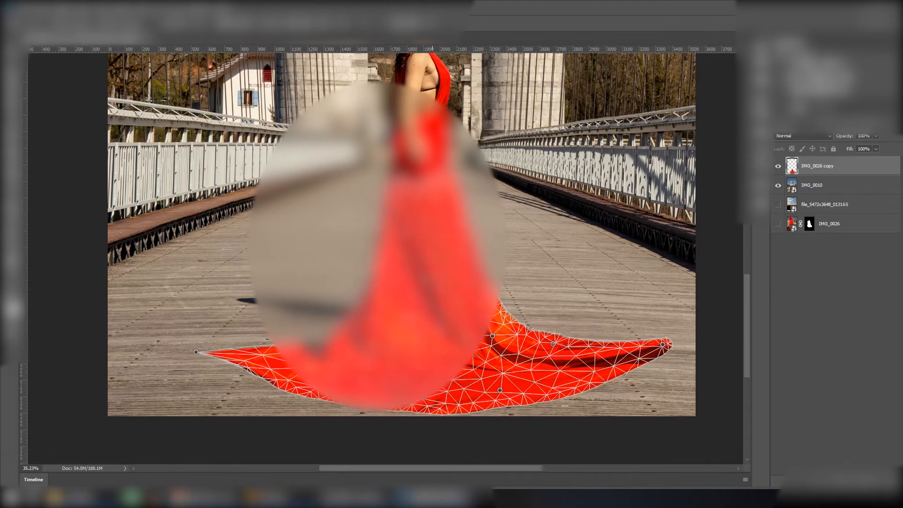
key(Return)
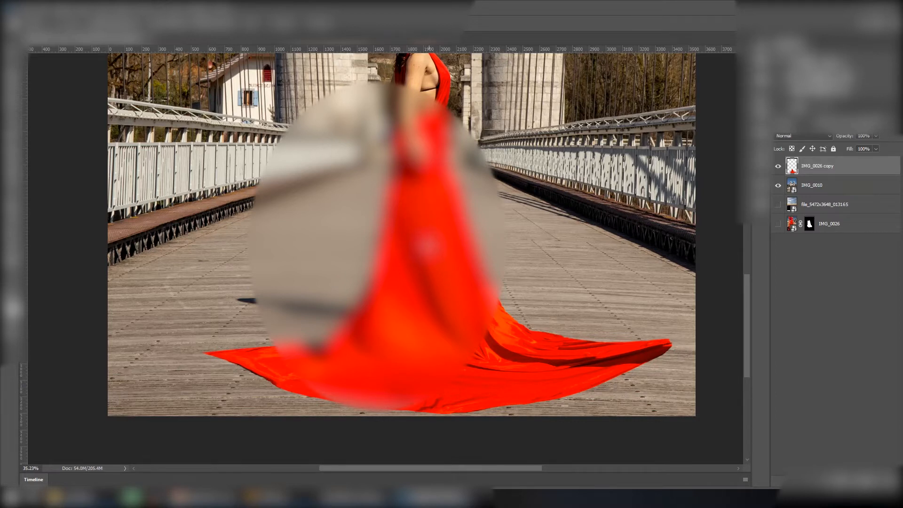
- Open the skirt layer in Liquify, check its folds and edges up close with the Forward Warp tool, and accept the filter
click(150, 17)
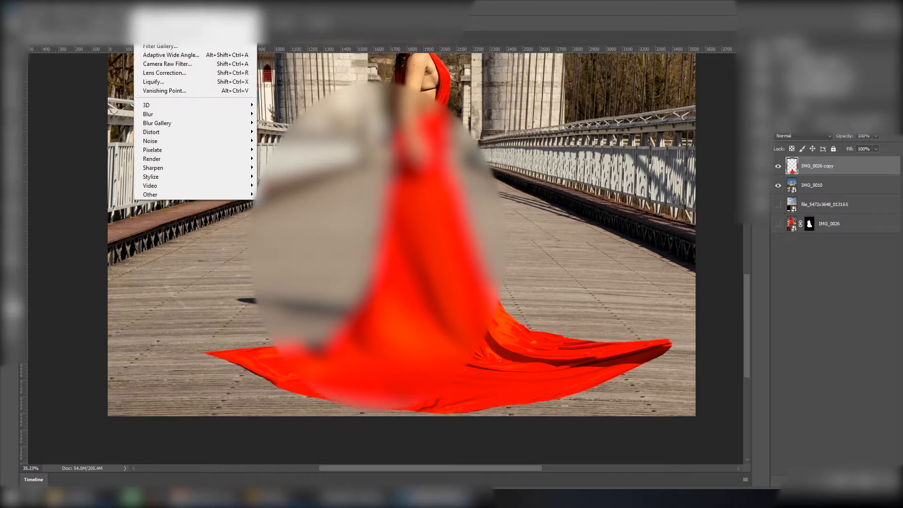
click(175, 82)
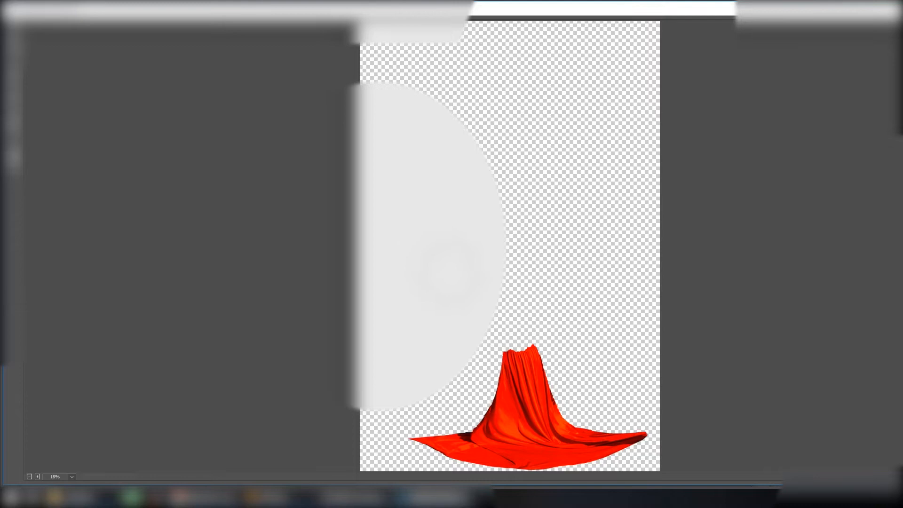
key(z)
mouse_move(509, 371)
mouse_down()
mouse_move(559, 376)
mouse_move(621, 459)
mouse_up()
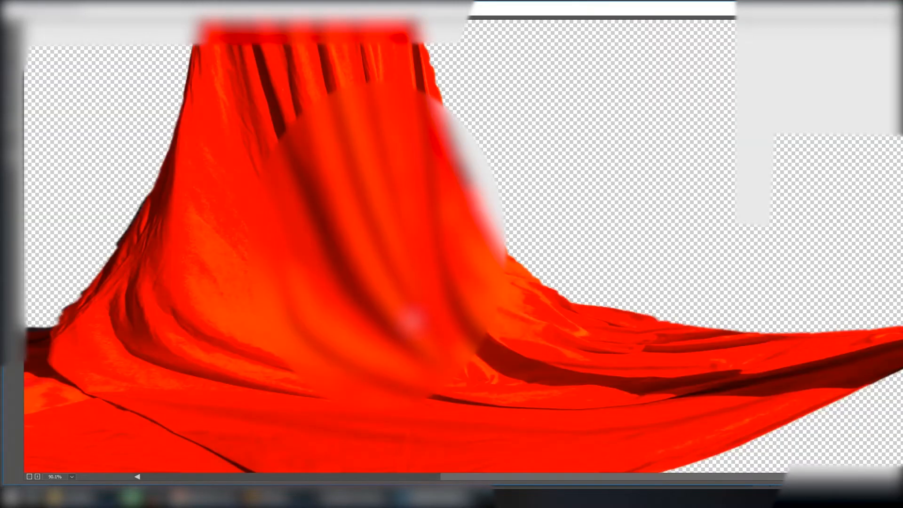
drag(373, 308, 494, 268)
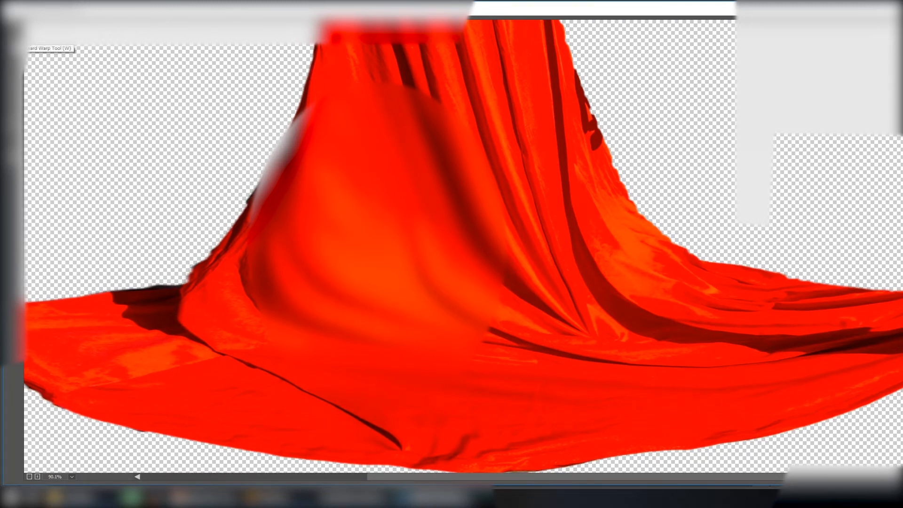
click(14, 34)
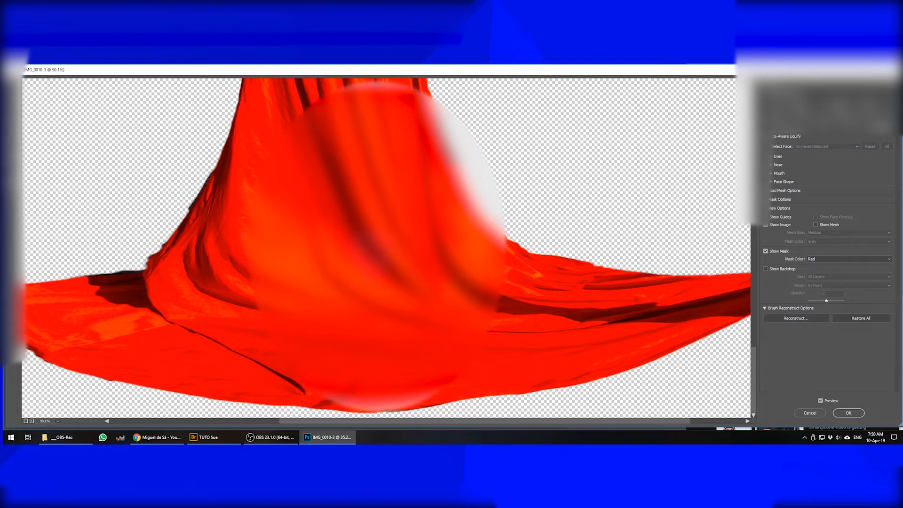
click(848, 413)
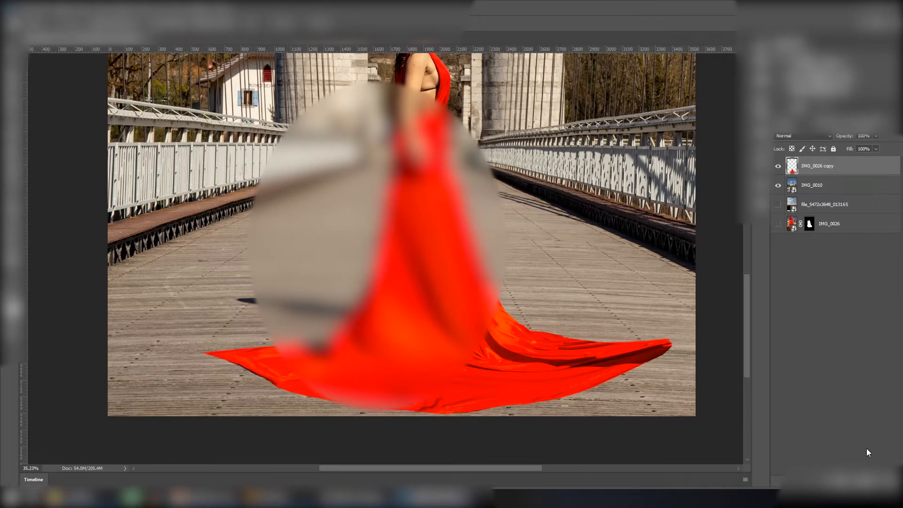
- Add a layer mask to the IMG_0026 copy and brush its top seam into the dress, restoring the outer edge that gets hidden
click(841, 480)
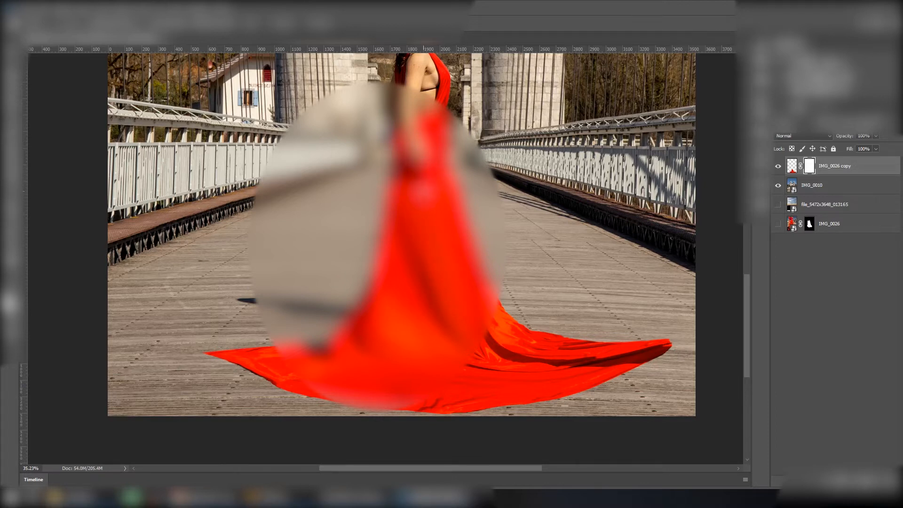
drag(420, 200, 454, 231)
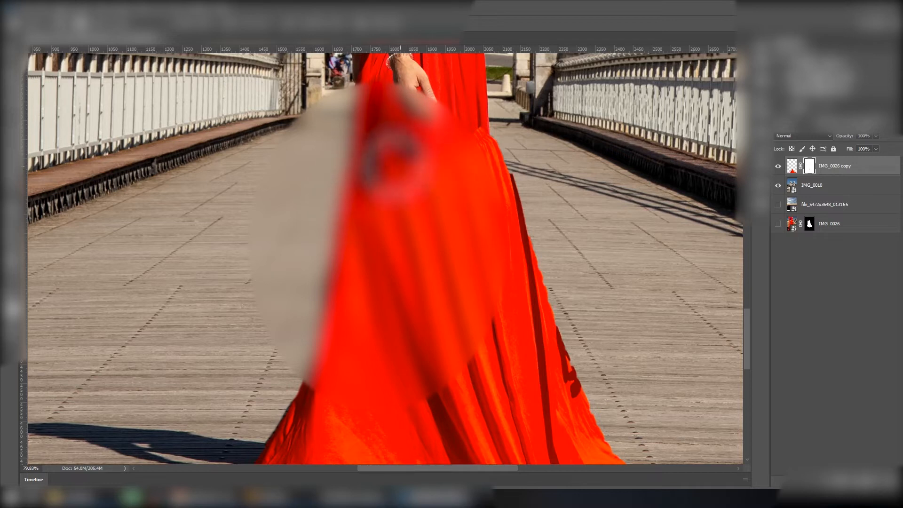
mouse_move(483, 165)
mouse_down()
mouse_move(479, 134)
mouse_move(485, 192)
mouse_move(478, 133)
mouse_up()
mouse_move(498, 171)
mouse_down()
mouse_move(474, 116)
mouse_move(498, 164)
mouse_move(489, 169)
mouse_move(477, 153)
mouse_up()
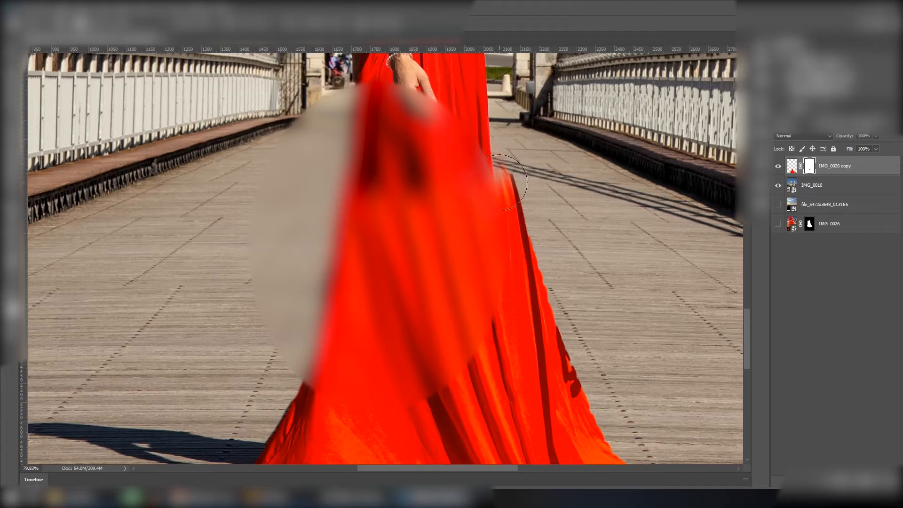
drag(519, 177, 504, 167)
key(x)
mouse_move(499, 190)
mouse_down()
mouse_move(468, 108)
mouse_move(506, 211)
mouse_move(476, 107)
mouse_move(507, 209)
mouse_move(493, 140)
mouse_move(510, 184)
mouse_move(489, 133)
mouse_move(496, 161)
mouse_move(479, 184)
mouse_up()
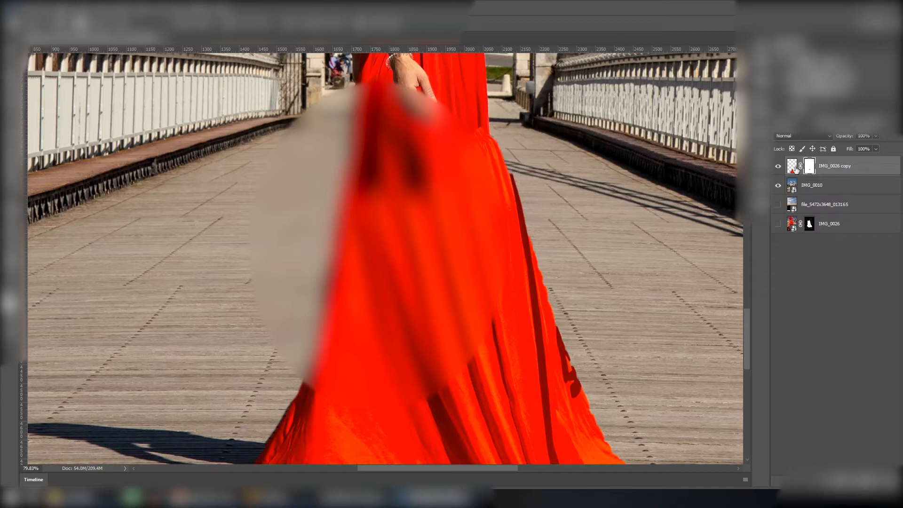
- Use Puppet Warp on the IMG_0026 copy layer to pull the skirt's upper outer edge inward to meet the original dress, and commit the warp
click(796, 171)
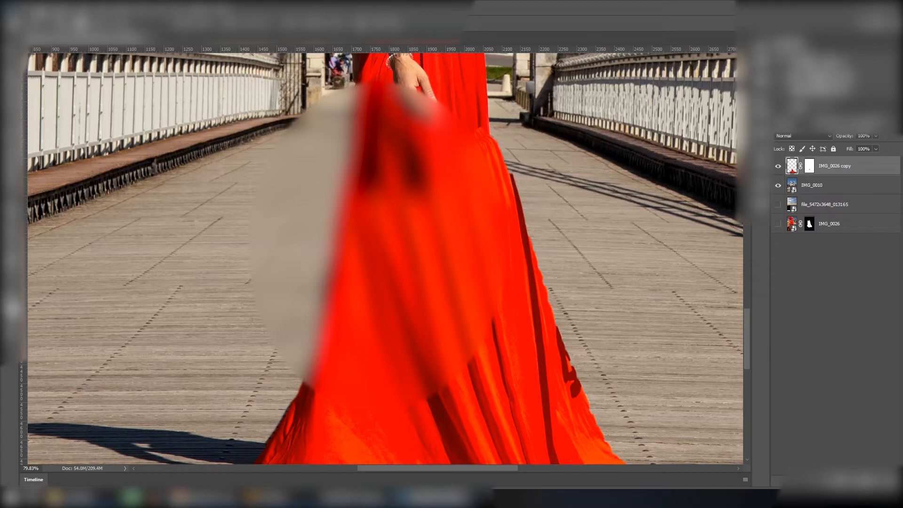
click(38, 21)
click(117, 196)
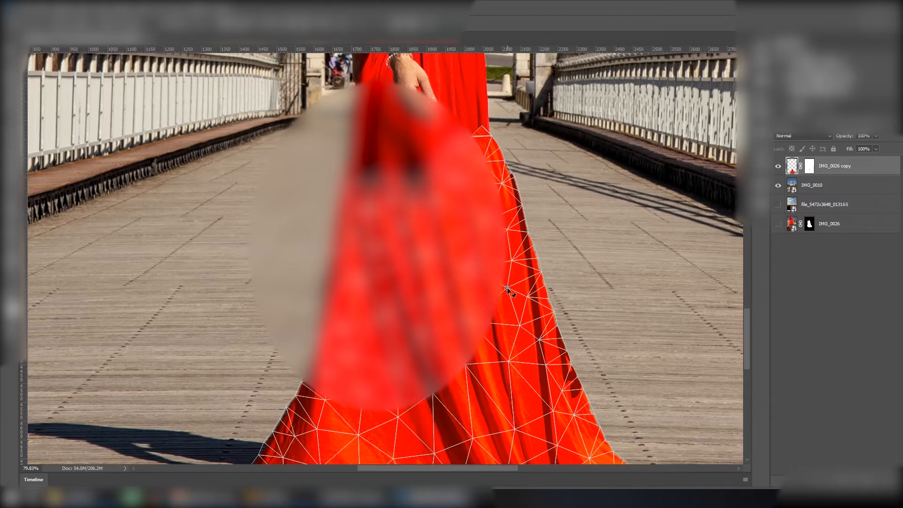
mouse_move(504, 181)
mouse_down()
mouse_move(504, 168)
mouse_move(497, 185)
mouse_up()
click(487, 141)
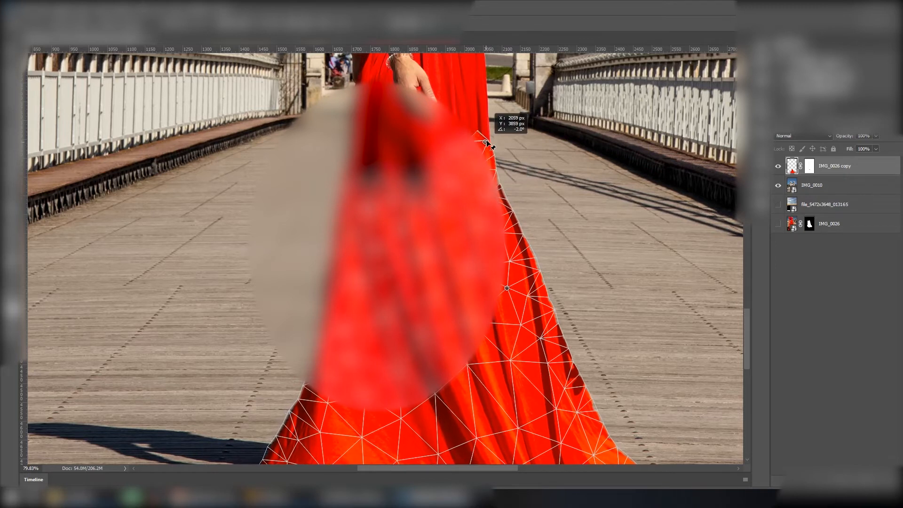
drag(512, 257, 503, 269)
key(Return)
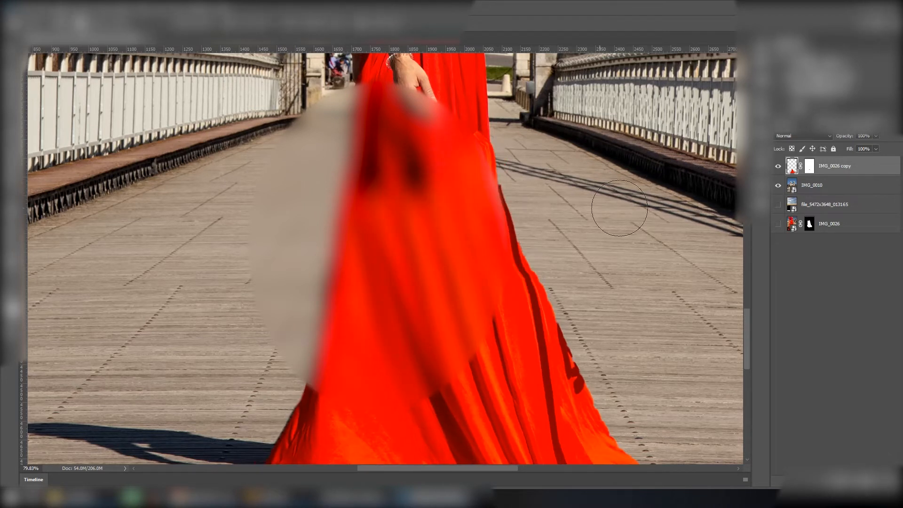
- Brush the IMG_0026 copy layer mask at the upper outer edge of the skirt to blend it into the original dress
click(812, 170)
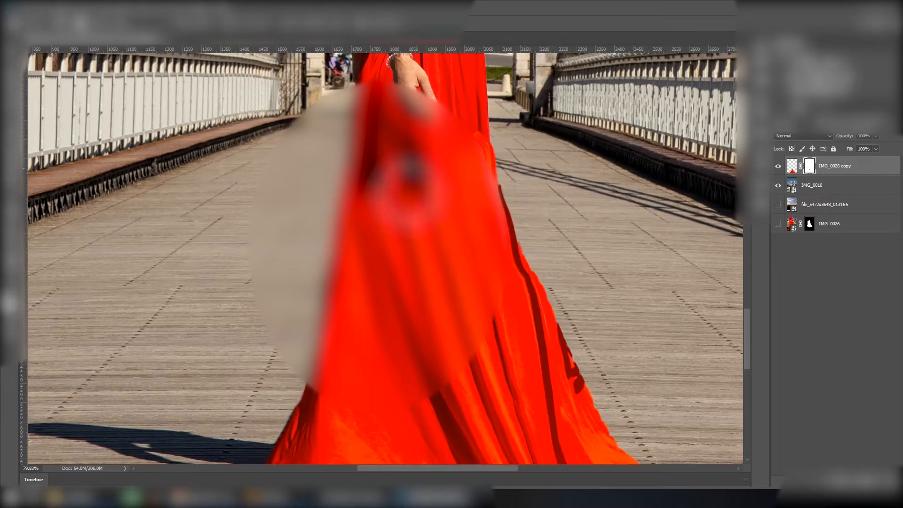
right_click(419, 167)
drag(484, 141, 423, 152)
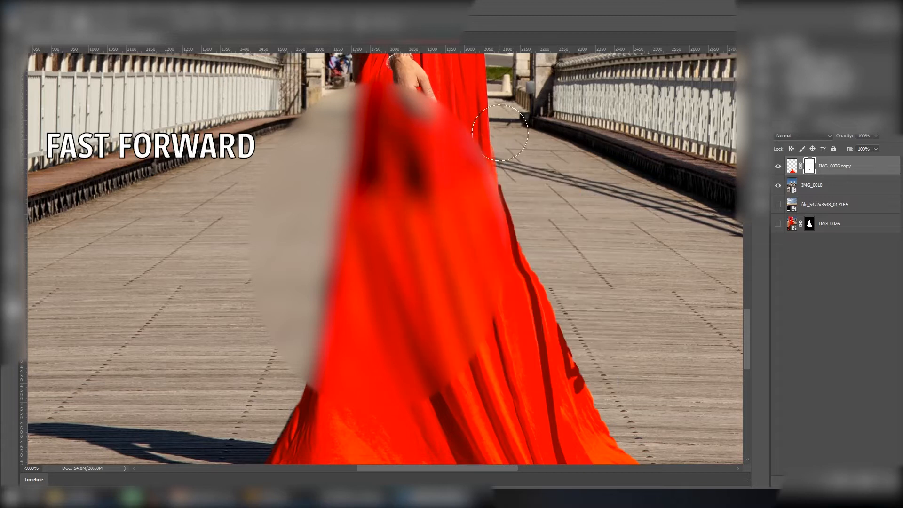
right_click(418, 184)
scroll(540, 281, down, 3)
scroll(540, 281, up, 3)
click(394, 163)
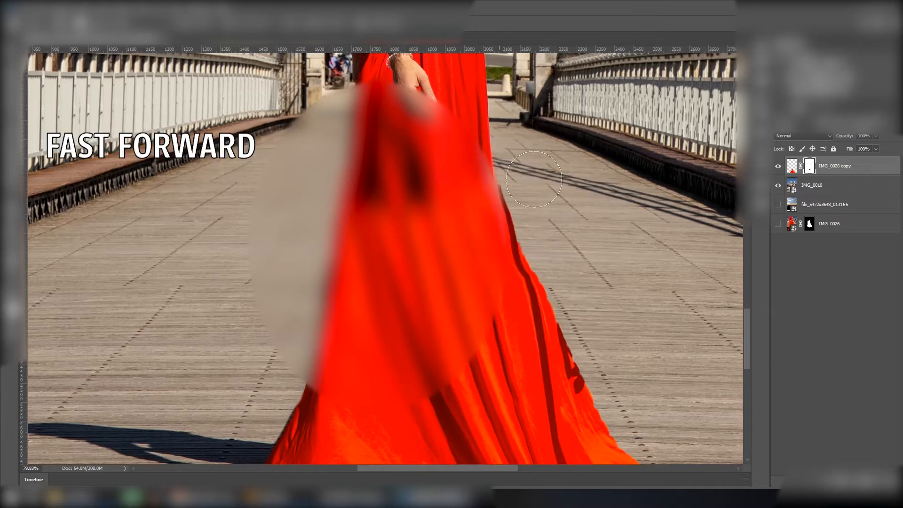
- With a smaller brush, paint the IMG_0026 copy mask along the central folds below the hand to bring back the original dress
key(bracketleft)
key(bracketleft)
key(bracketleft)
key(bracketleft)
mouse_move(406, 257)
mouse_down()
mouse_move(384, 163)
mouse_move(403, 230)
mouse_move(364, 172)
mouse_up()
click(418, 229)
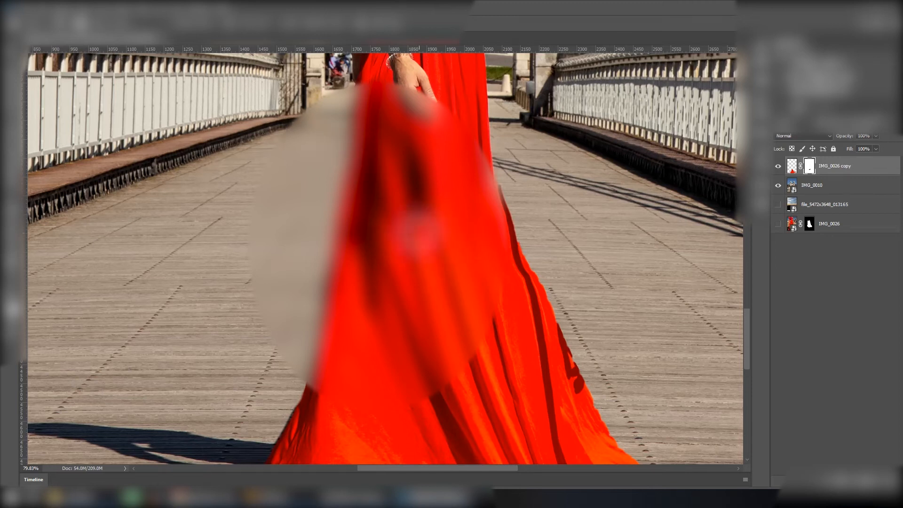
alt+click(434, 261)
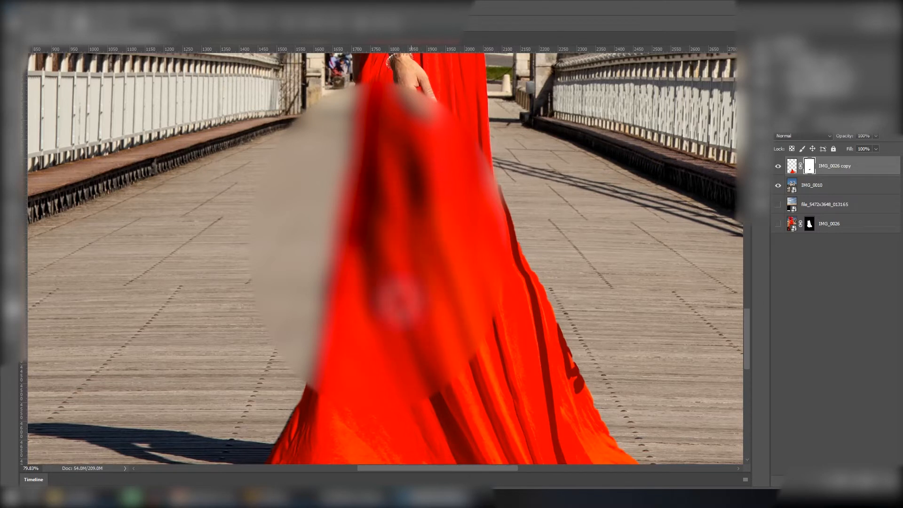
- Create a new layer named Clone above the IMG_0026 copy layer for retouching the woman's torso
key(ctrl+0)
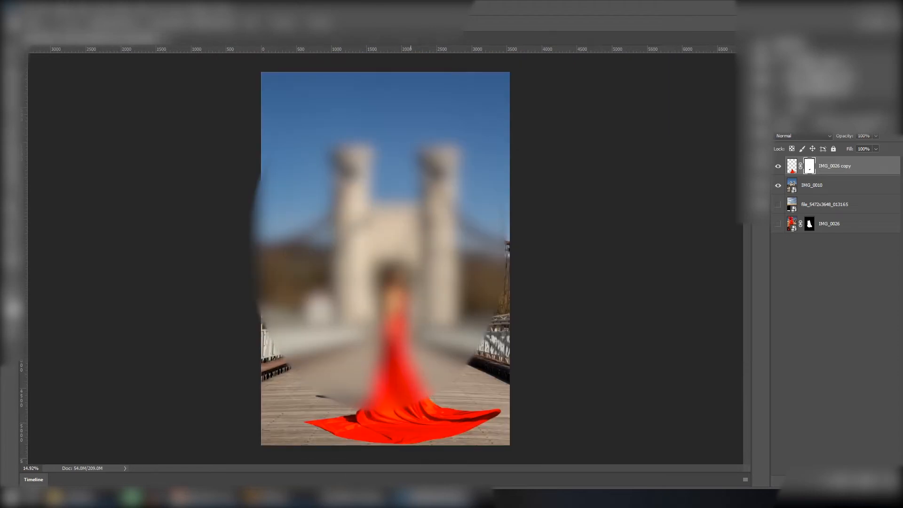
drag(394, 308, 475, 374)
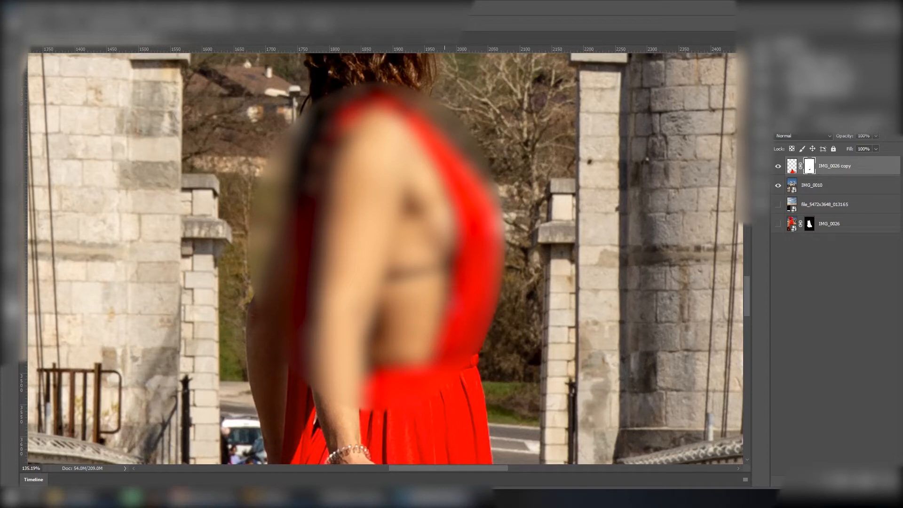
key(ctrl+shift+n)
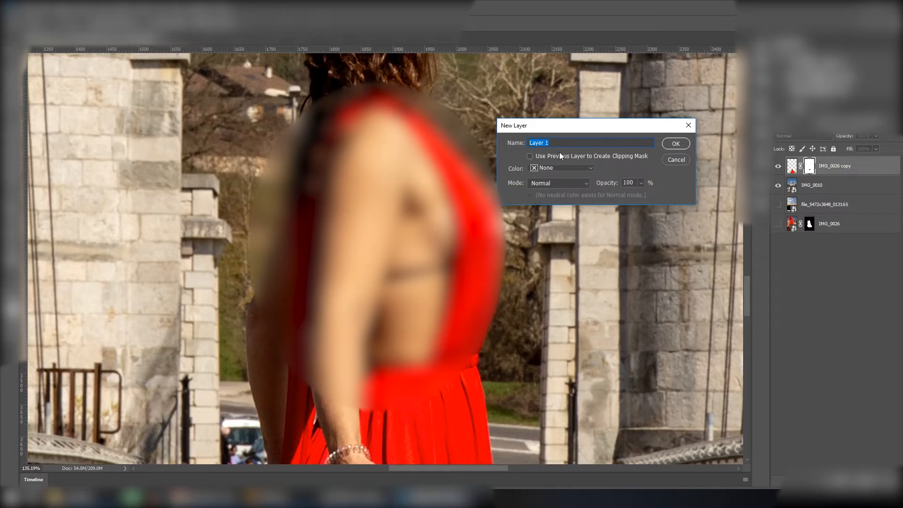
text(Clone)
key(Return)
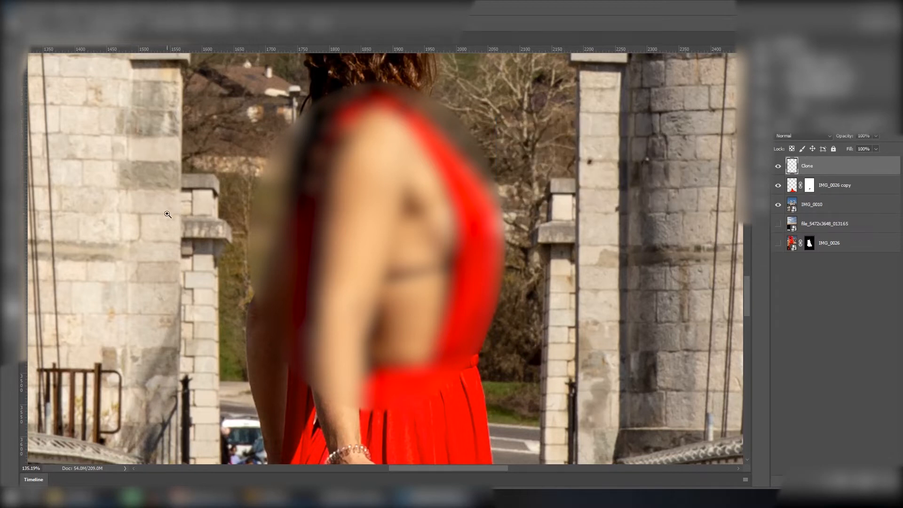
- Set the Clone Stamp brush to 20 px and cover the middle of the black strap with sampled skin
key(s)
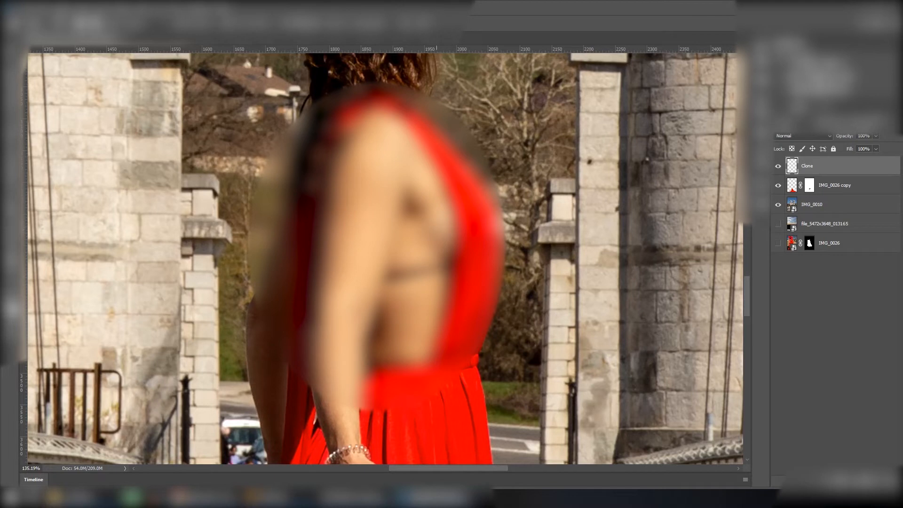
scroll(403, 254, up, 5)
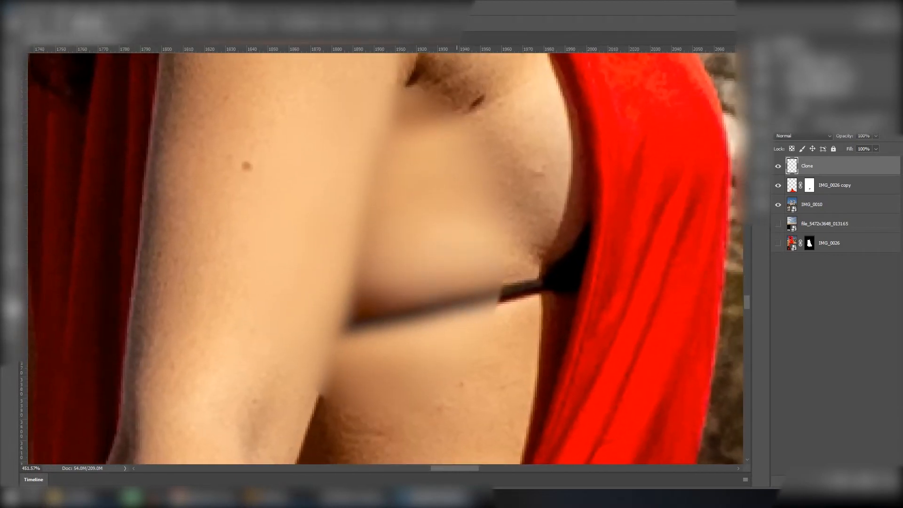
drag(486, 294, 477, 241)
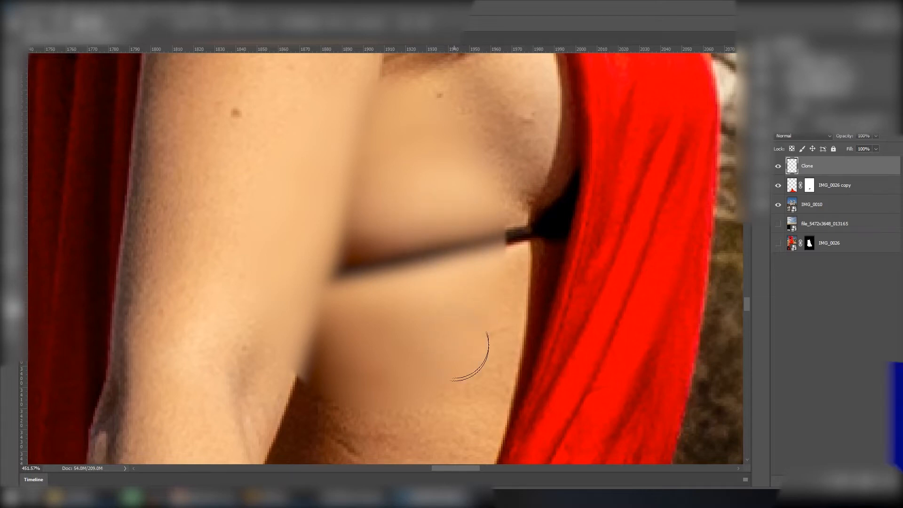
right_click(461, 243)
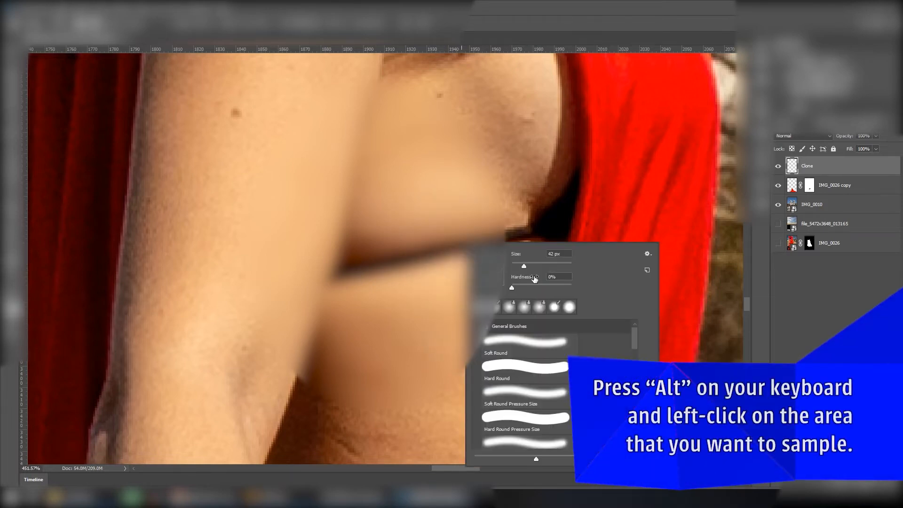
drag(524, 265, 520, 266)
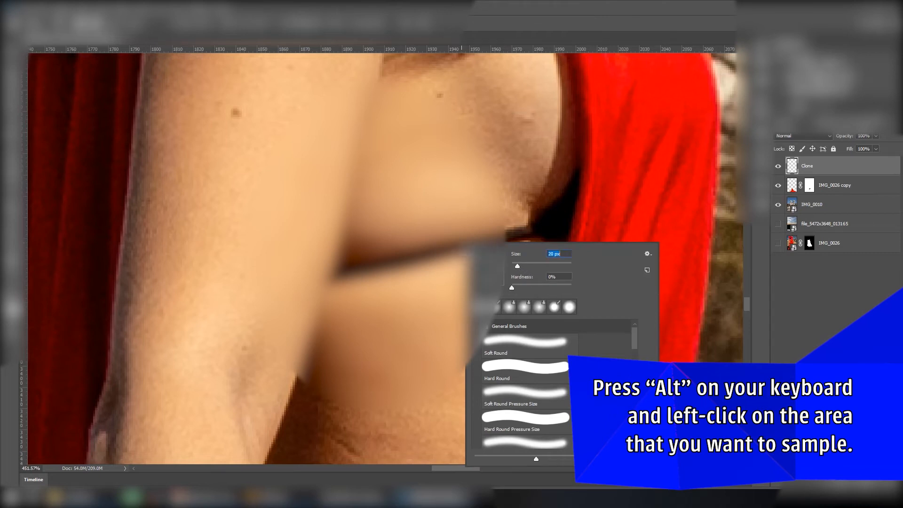
drag(513, 287, 541, 289)
drag(447, 247, 459, 244)
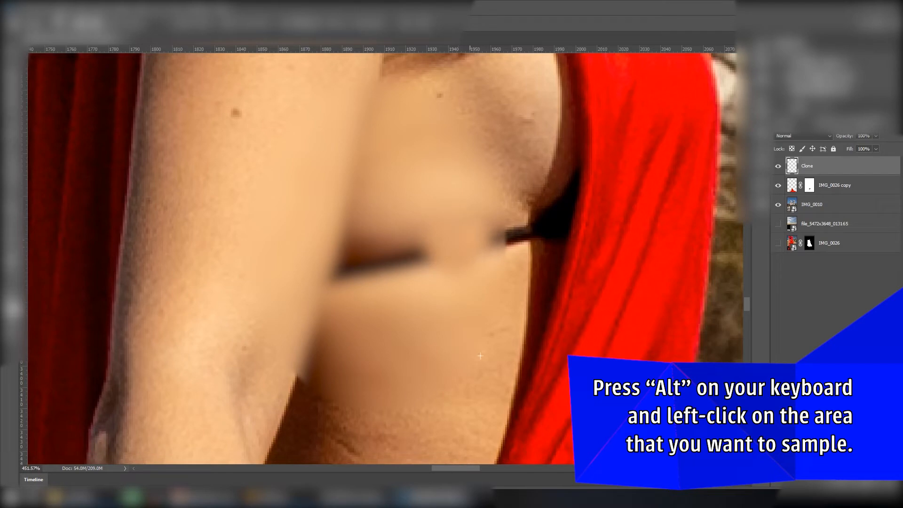
- Clone sampled skin over the strap's remaining ends beside the red dress and next to the arm
alt+click(525, 312)
click(531, 231)
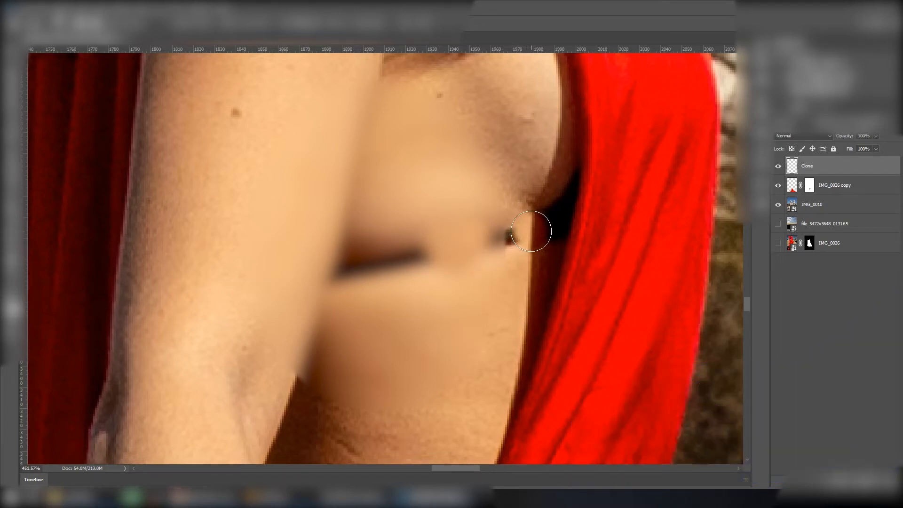
mouse_move(530, 231)
mouse_down()
mouse_move(536, 238)
mouse_move(490, 244)
mouse_up()
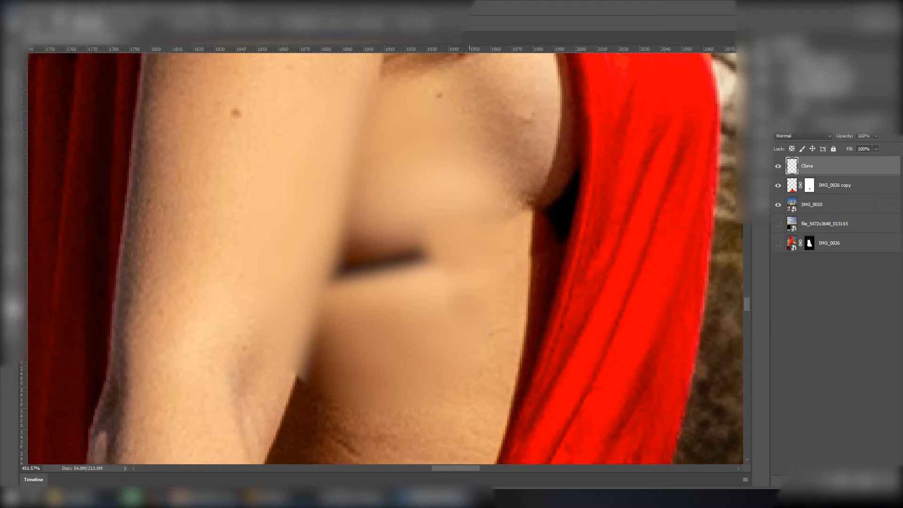
alt+click(462, 375)
drag(418, 254, 371, 264)
click(351, 273)
drag(400, 230, 377, 230)
drag(432, 221, 484, 218)
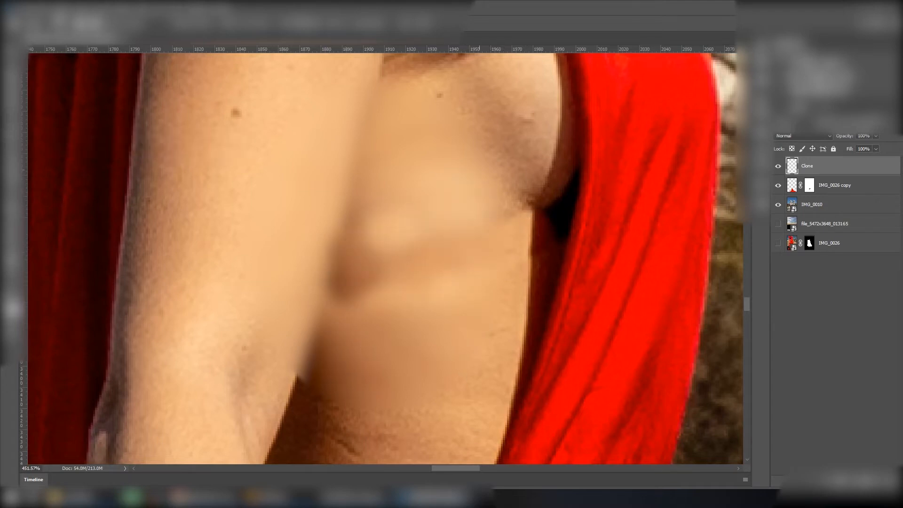
- Clone skin over the leftover dark patches beside the arm to even out the area where the strap was
drag(369, 237, 345, 235)
click(398, 344)
mouse_move(447, 262)
mouse_down()
mouse_move(409, 293)
mouse_move(345, 264)
mouse_up()
click(322, 270)
mouse_move(325, 228)
mouse_down()
mouse_move(335, 256)
mouse_move(376, 254)
mouse_move(409, 270)
mouse_up()
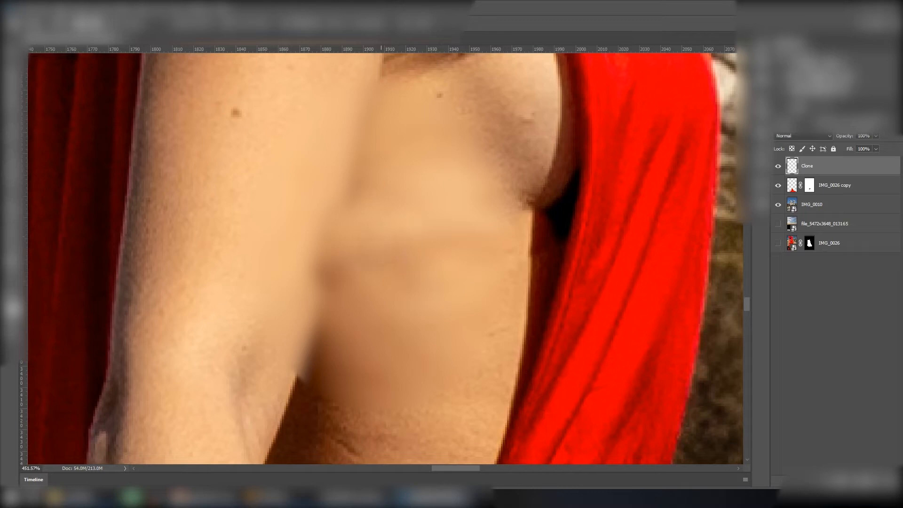
drag(355, 265, 313, 282)
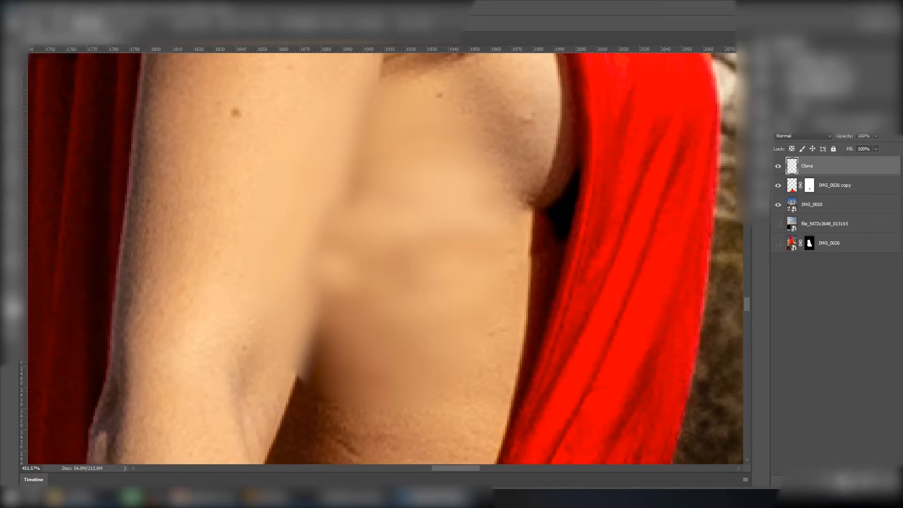
- Add a layer mask to the Clone layer and brush back the arm's edge where the cloning spilled over it
click(845, 481)
key(b)
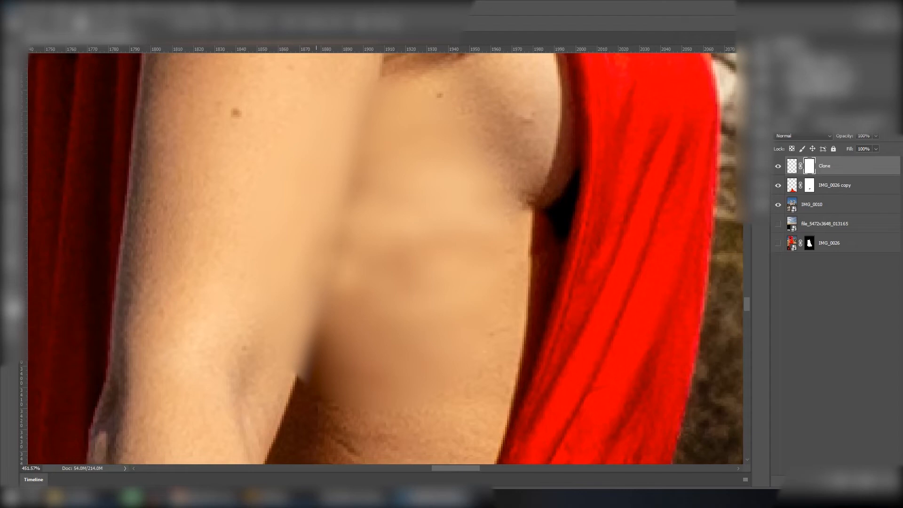
drag(469, 218, 387, 240)
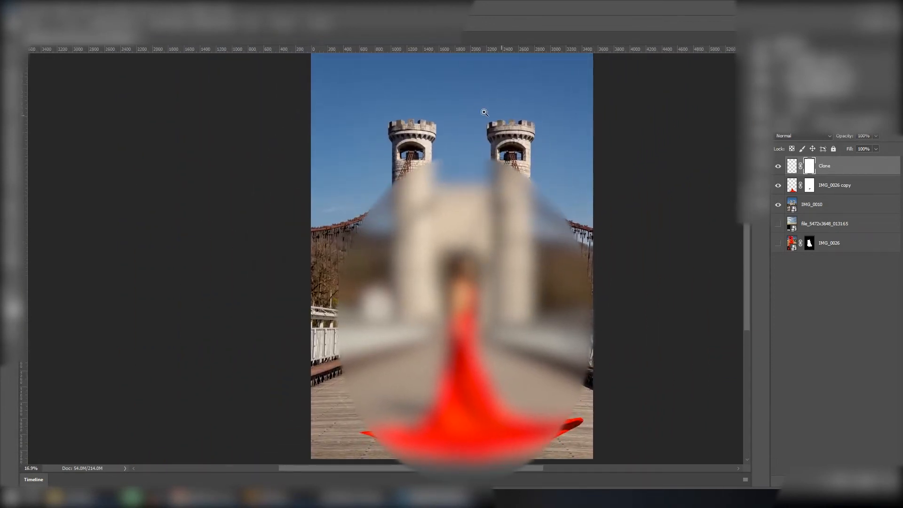
- Show the file_5472x3648_013165 sky layer, move it to the top of the layer stack, and transform it to cover the bridge's sky area
click(778, 223)
drag(816, 221, 814, 160)
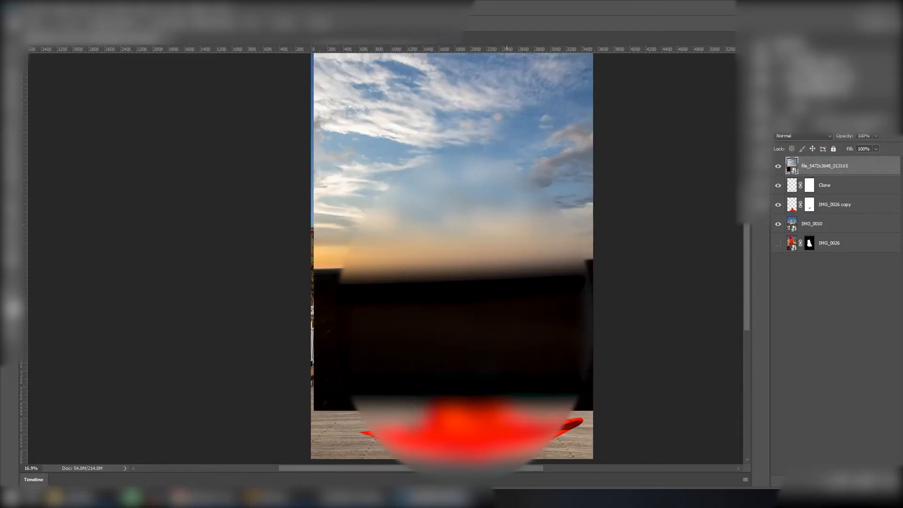
key(ctrl+t)
drag(560, 195, 544, 281)
key(Return)
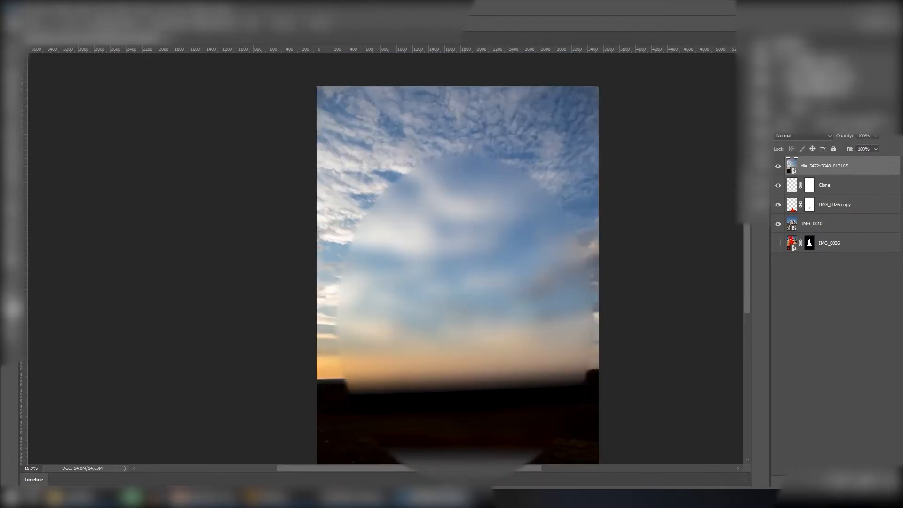
- Hide the cloudy sky layer and select the blue sky on the IMG_0010 layer with the Magic Wand
click(778, 166)
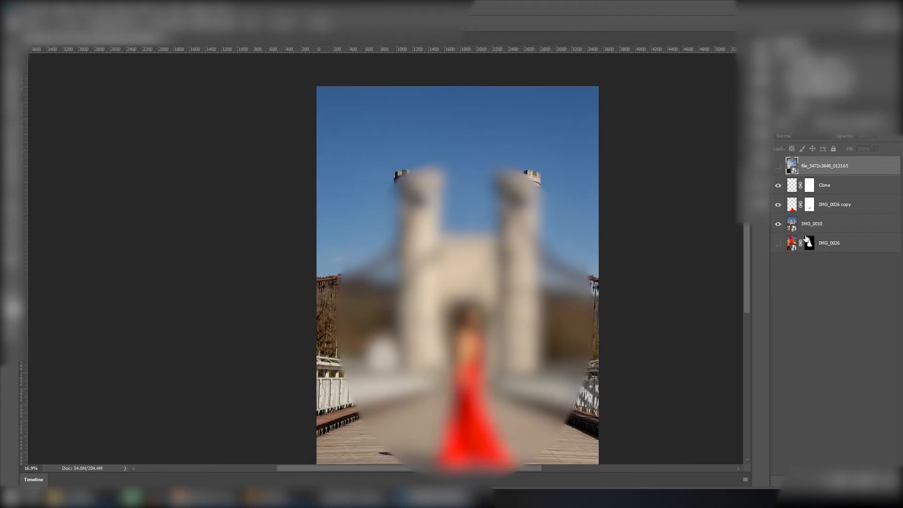
click(792, 223)
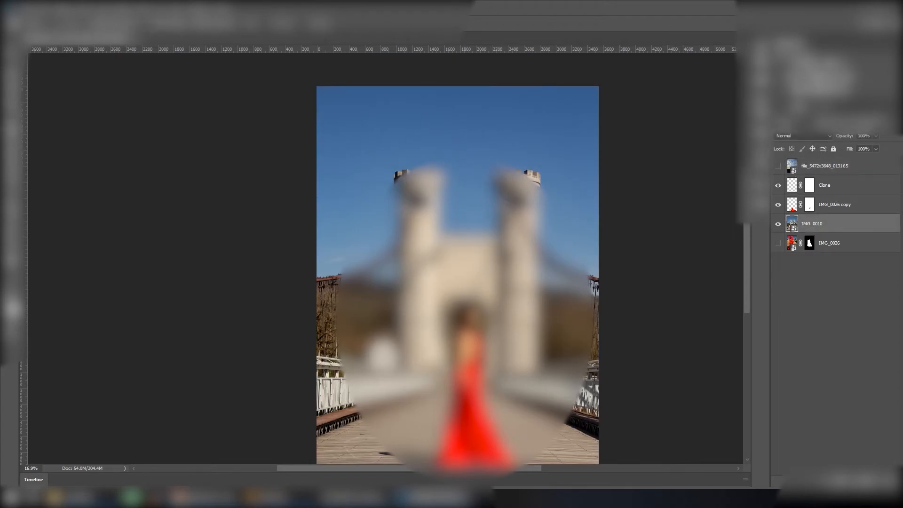
right_click(9, 125)
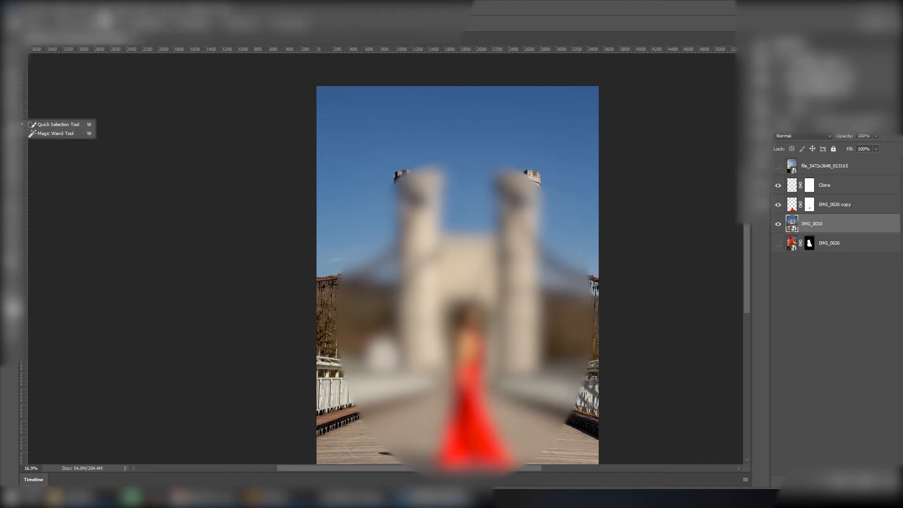
click(52, 134)
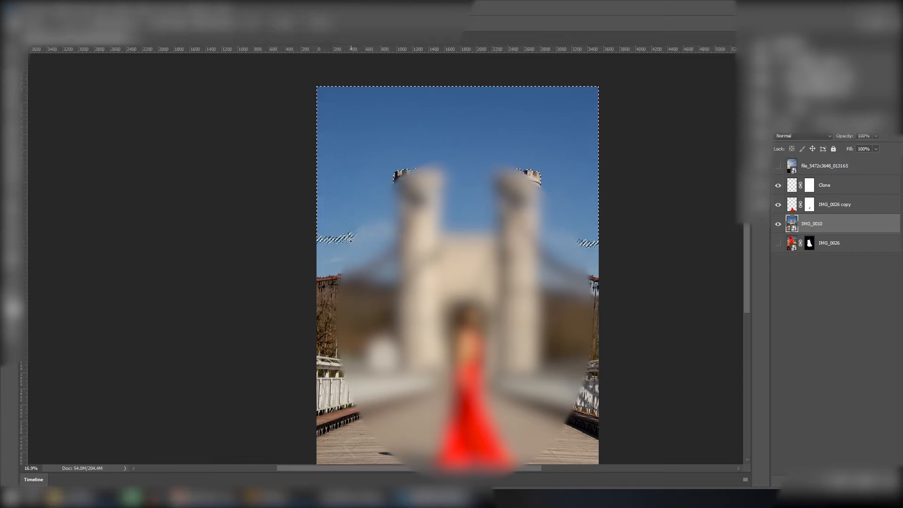
- Add the unselected sky patch beside the bridge cable to the selection and check the selection edges around the towers
scroll(397, 178, up, 5)
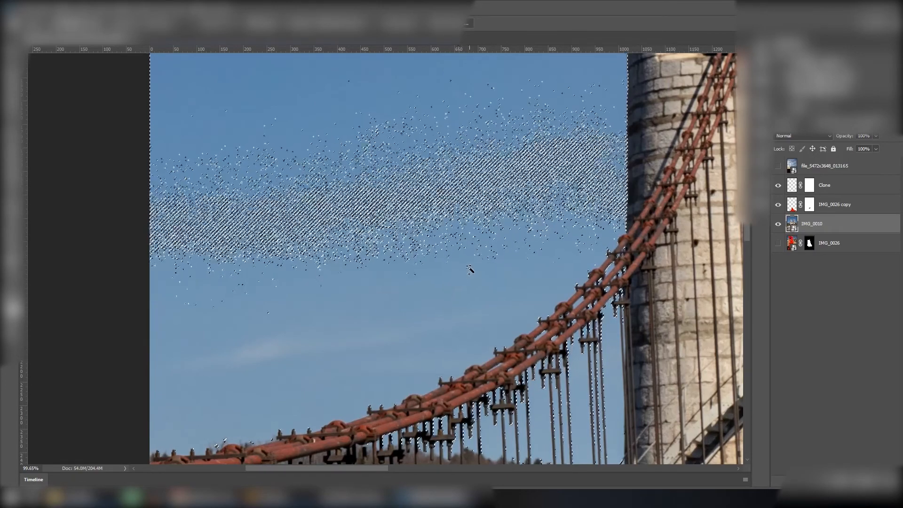
shift+click(466, 268)
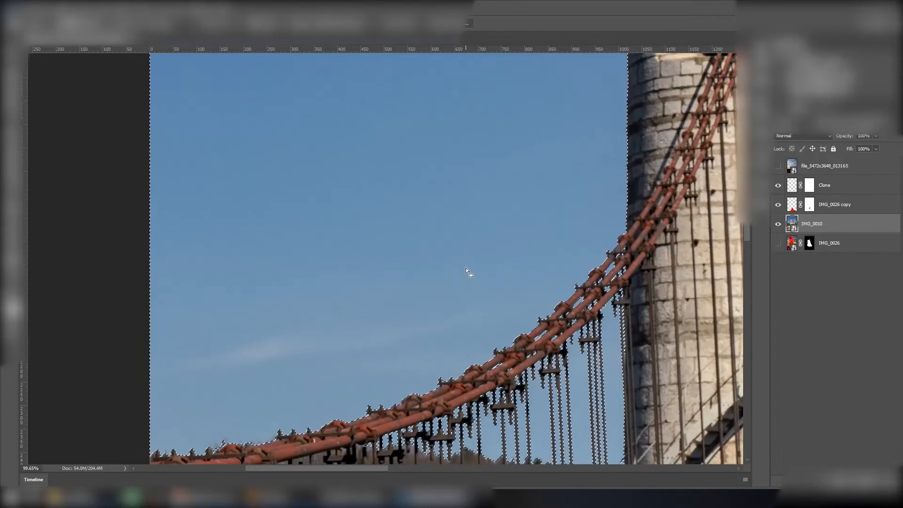
drag(468, 277, 486, 183)
drag(546, 142, 329, 249)
drag(344, 196, 334, 216)
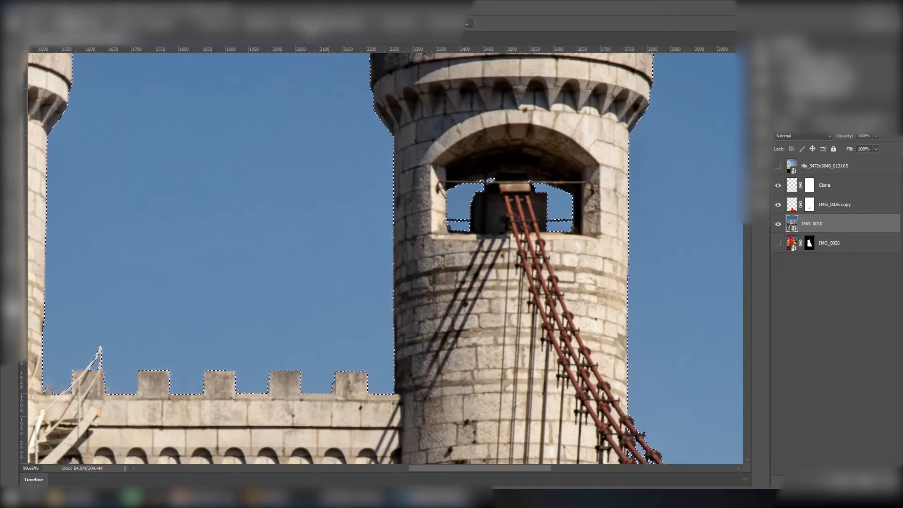
key(ctrl+0)
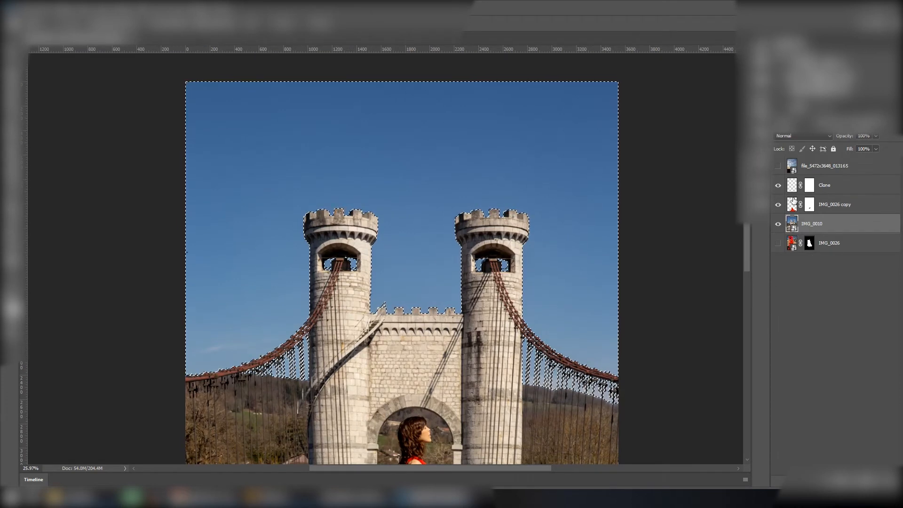
- Show the file_5472x3648_013165 sky layer and mask it with the active sky selection
click(794, 167)
click(779, 168)
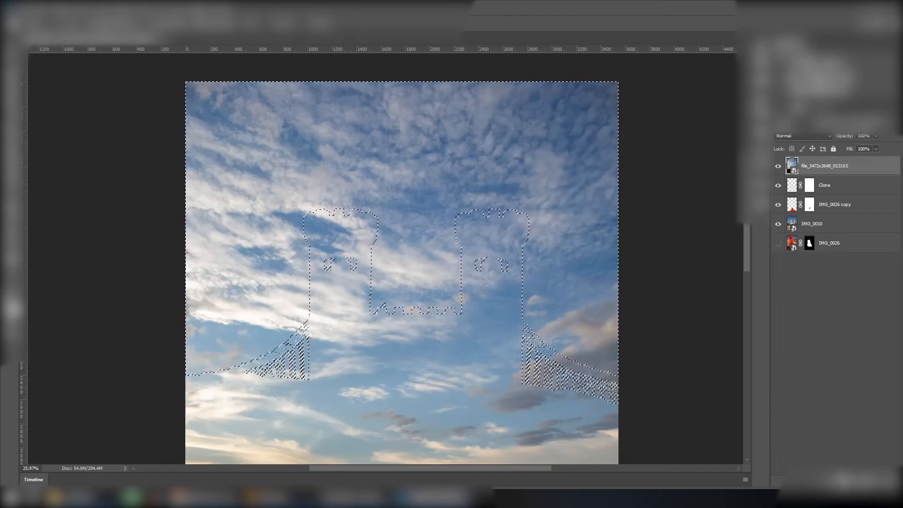
click(845, 477)
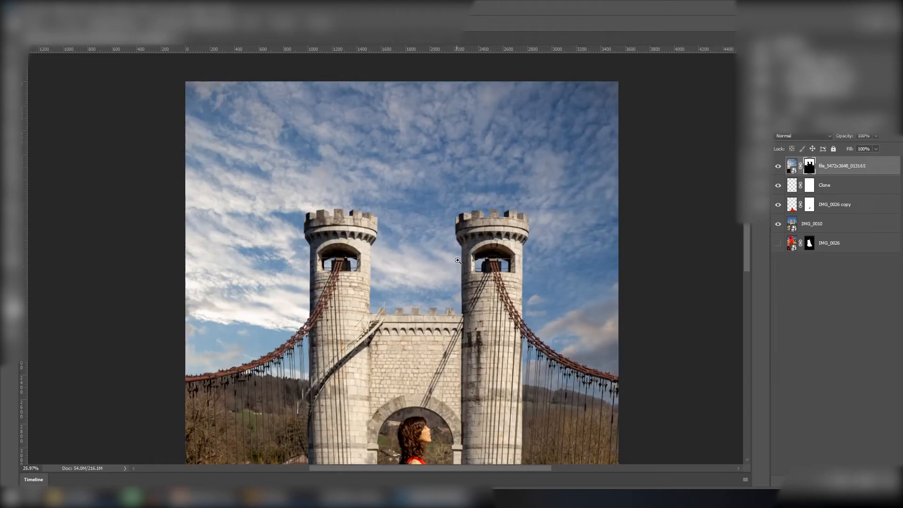
- Refine the sky layer's mask edge in Overlay view with Smooth 10 and Feather 0.9 px, and inspect the towers
drag(463, 238, 539, 276)
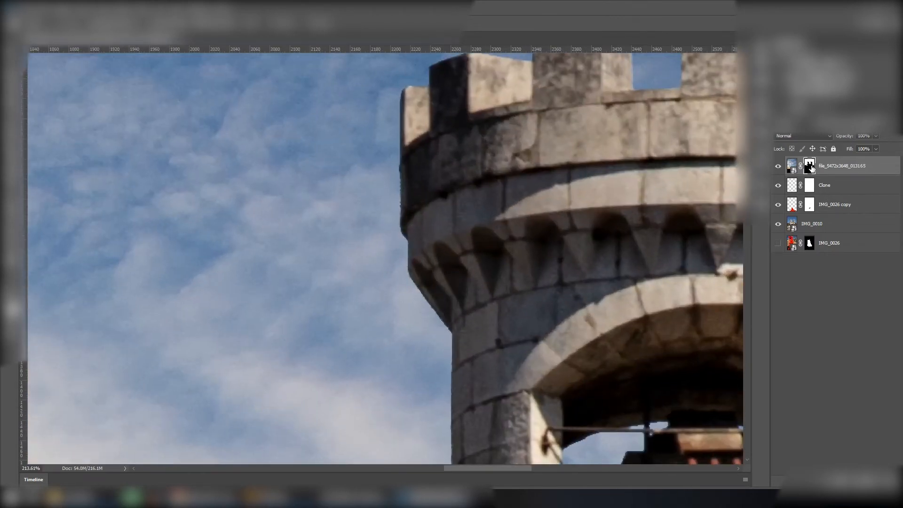
double_click(811, 166)
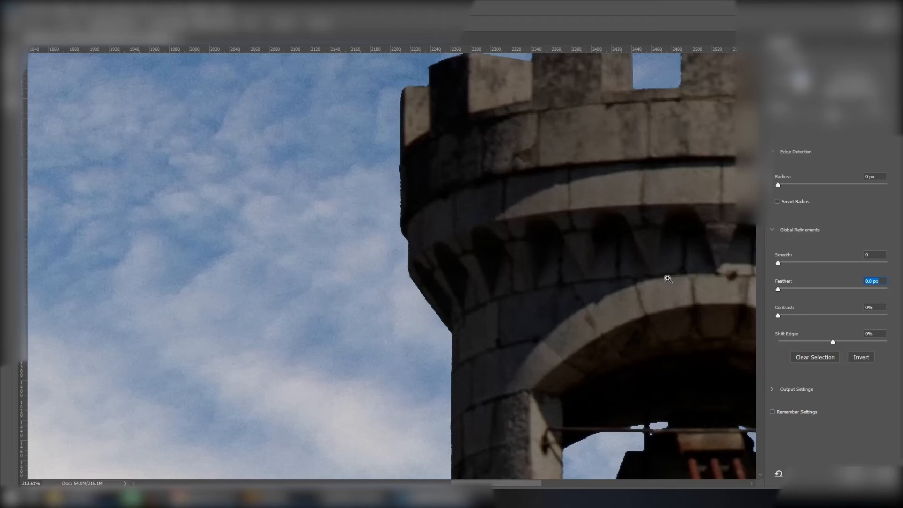
click(800, 82)
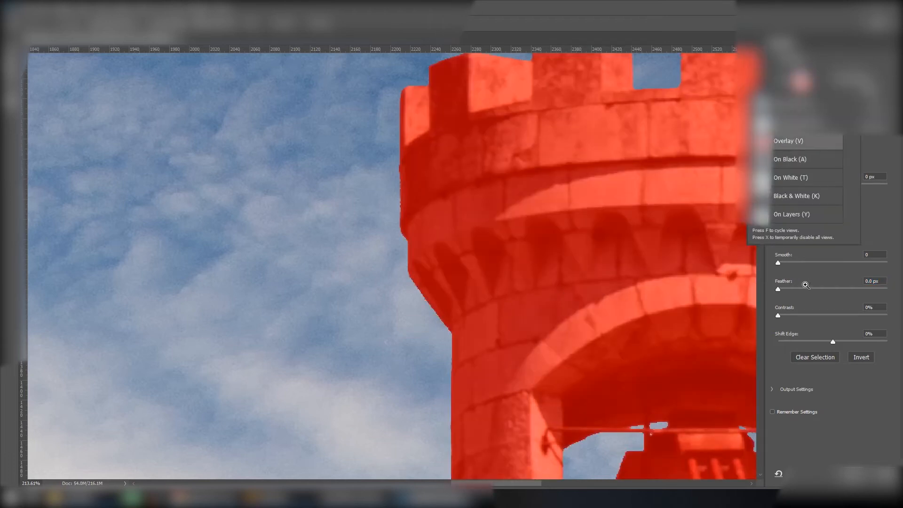
click(777, 263)
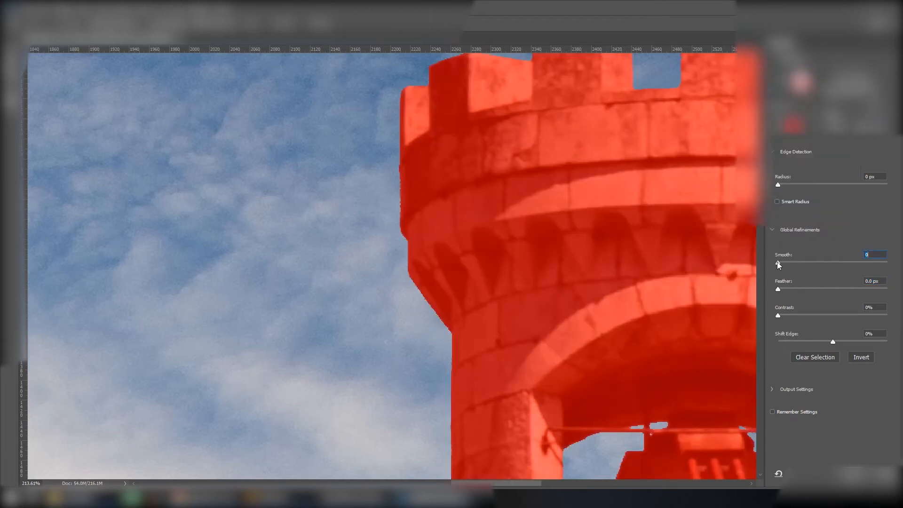
drag(785, 262, 795, 288)
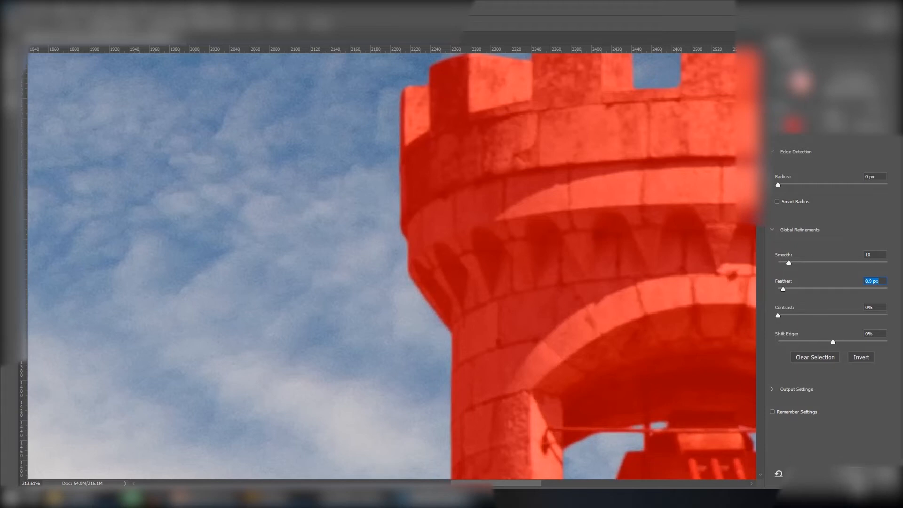
click(859, 479)
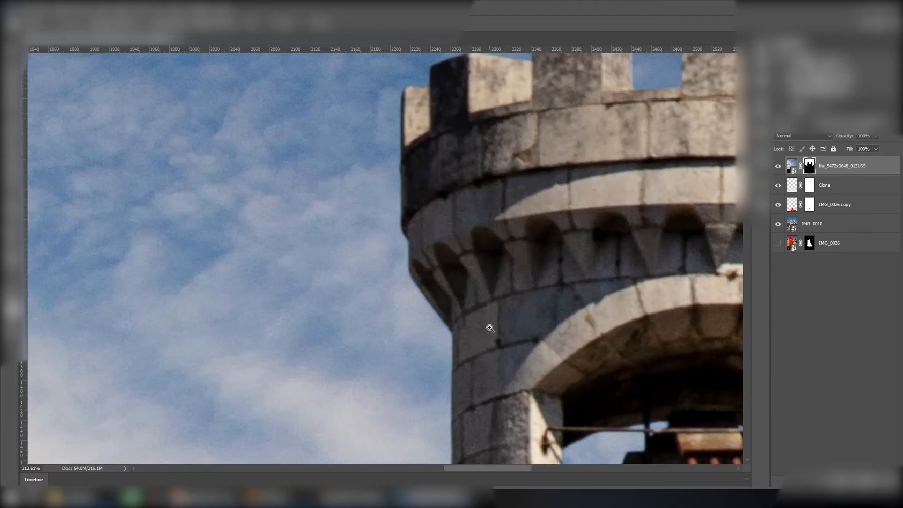
drag(465, 318, 453, 192)
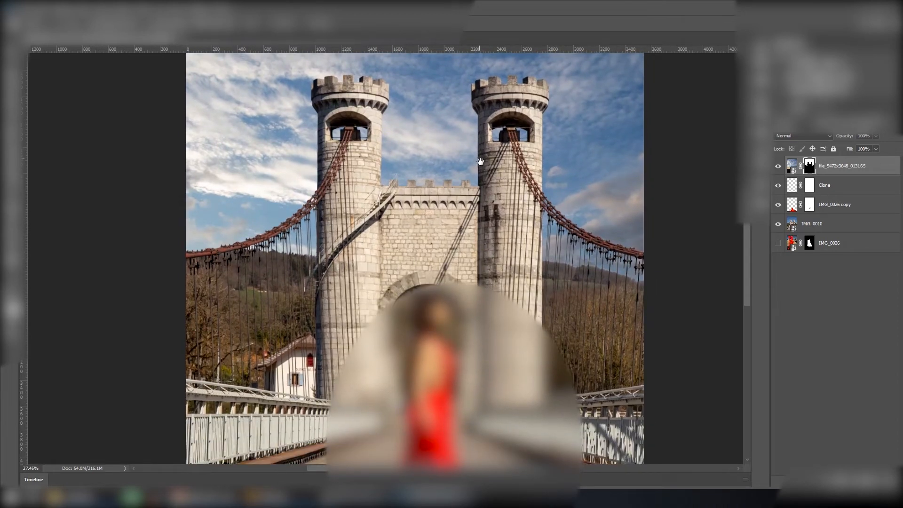
drag(481, 162, 506, 256)
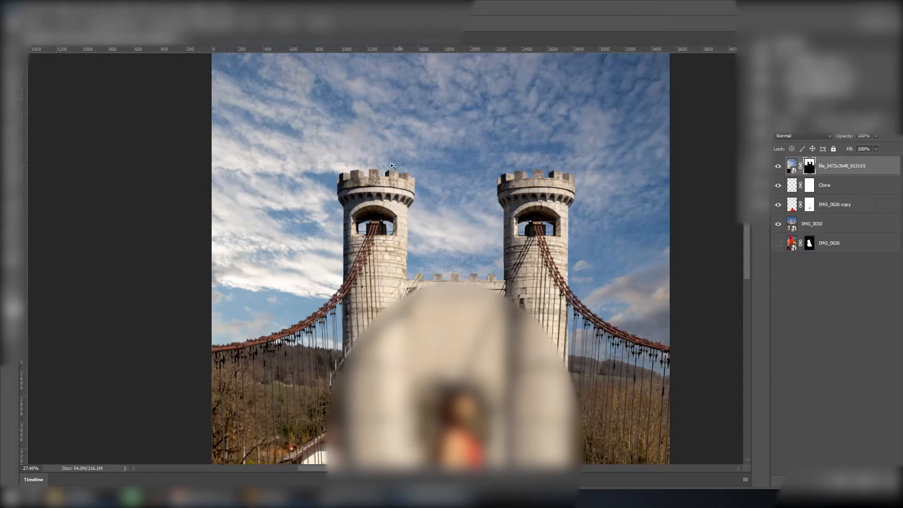
click(791, 167)
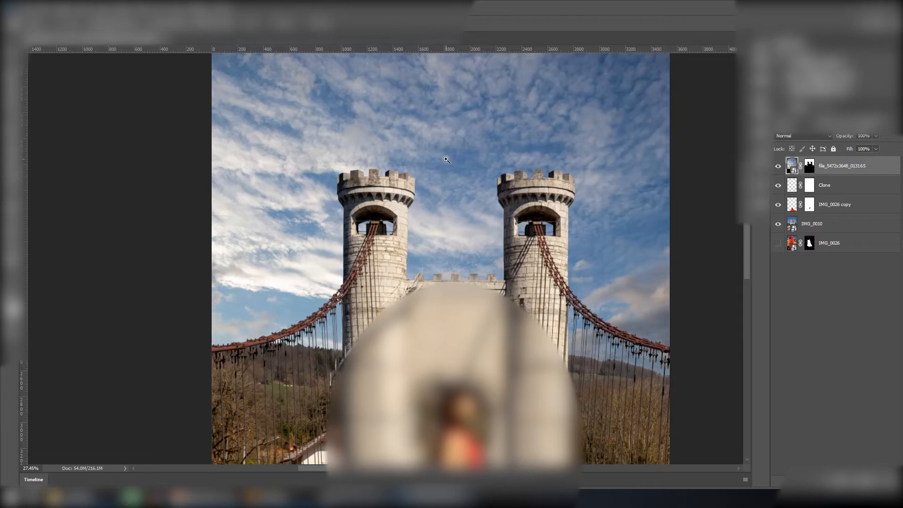
key(ctrl+t)
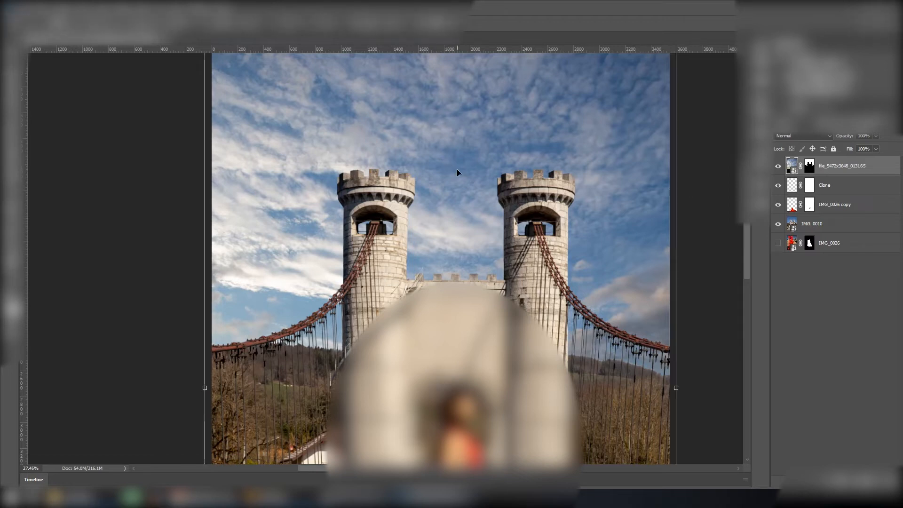
right_click(457, 155)
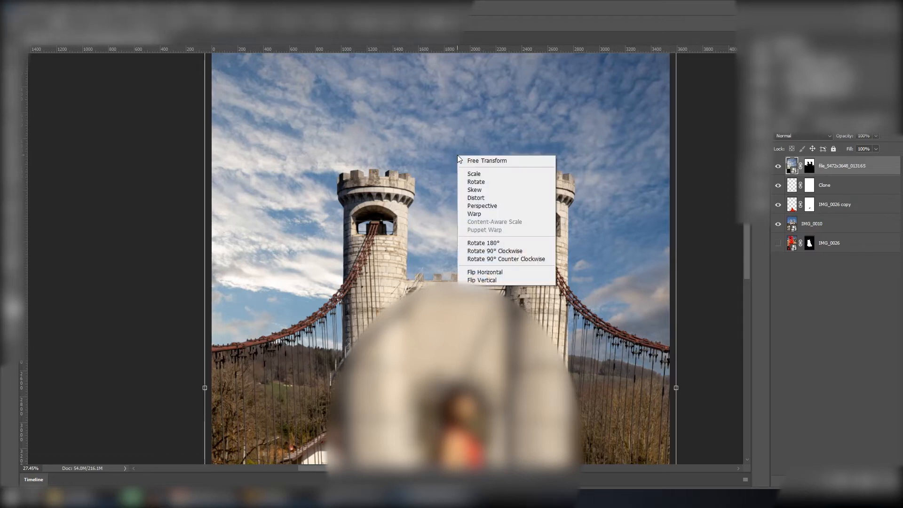
click(494, 273)
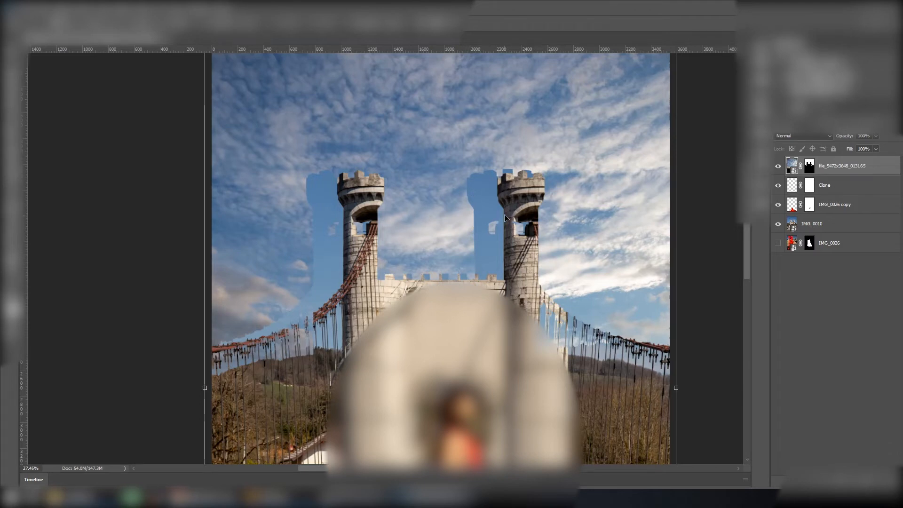
key(ctrl+z)
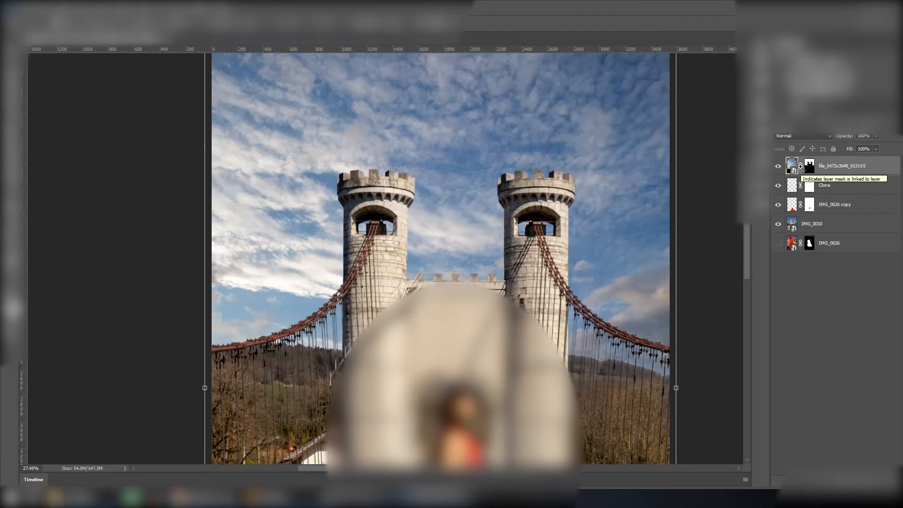
key(Escape)
- Unlink the sky layer from its mask and flip only the sky image horizontally
click(800, 167)
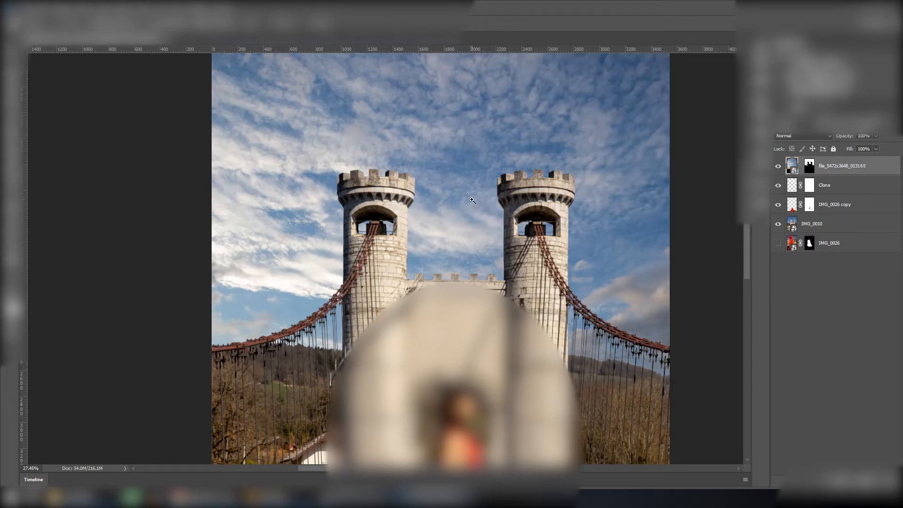
key(ctrl+t)
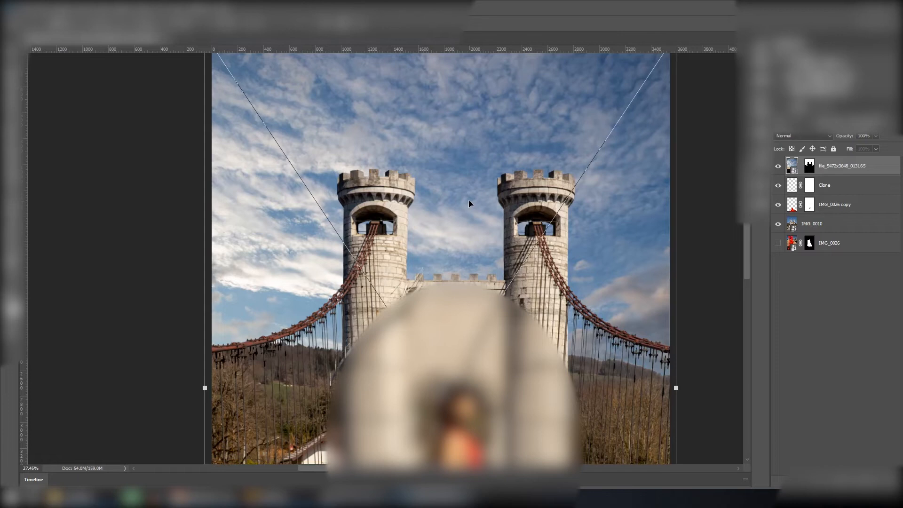
right_click(470, 203)
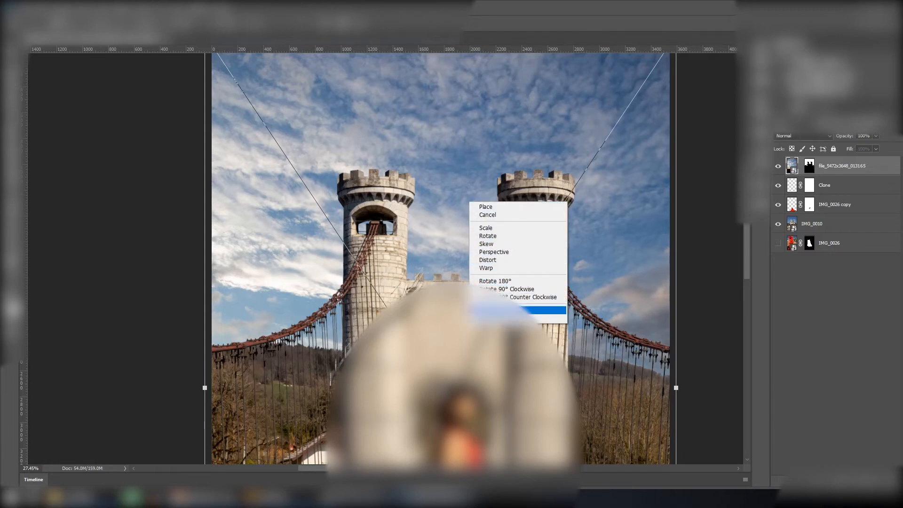
click(506, 311)
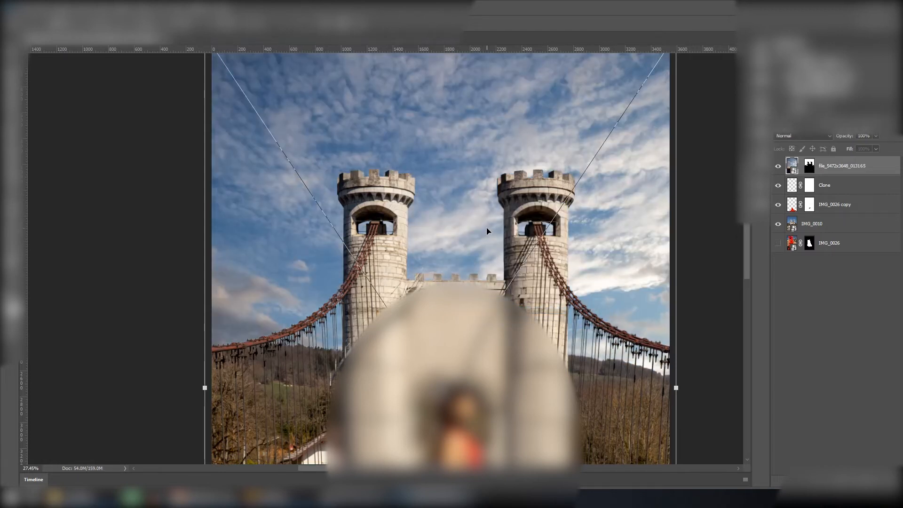
key(Return)
- Clone out the dark spot along the red dress's right edge on the Clone layer
drag(487, 231, 420, 233)
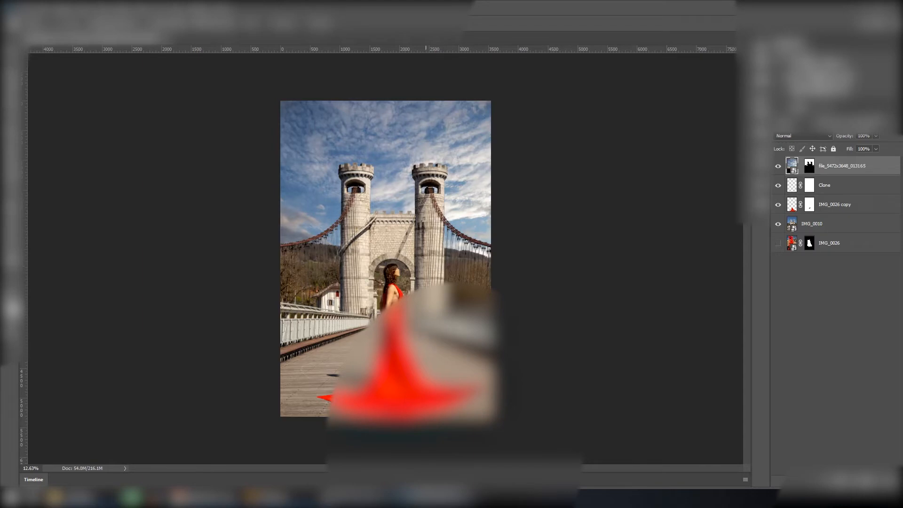
drag(418, 366, 567, 368)
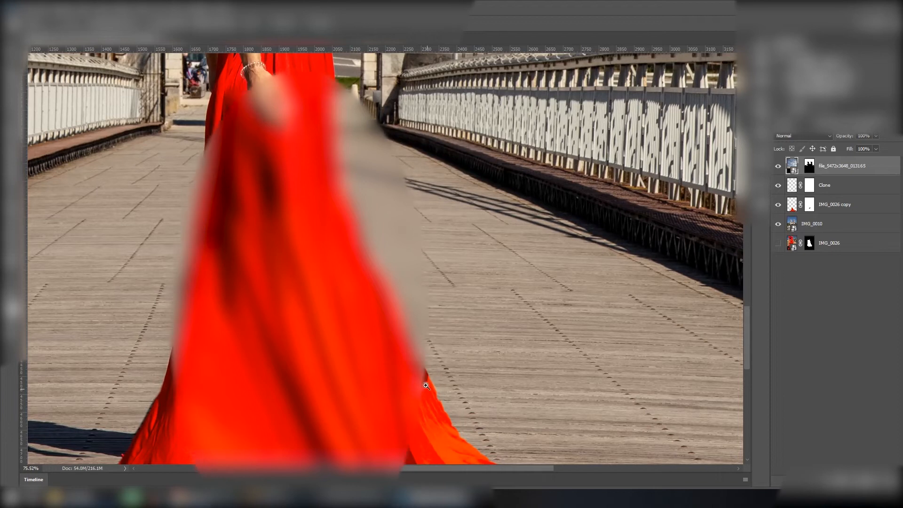
drag(424, 382, 407, 312)
drag(385, 275, 402, 291)
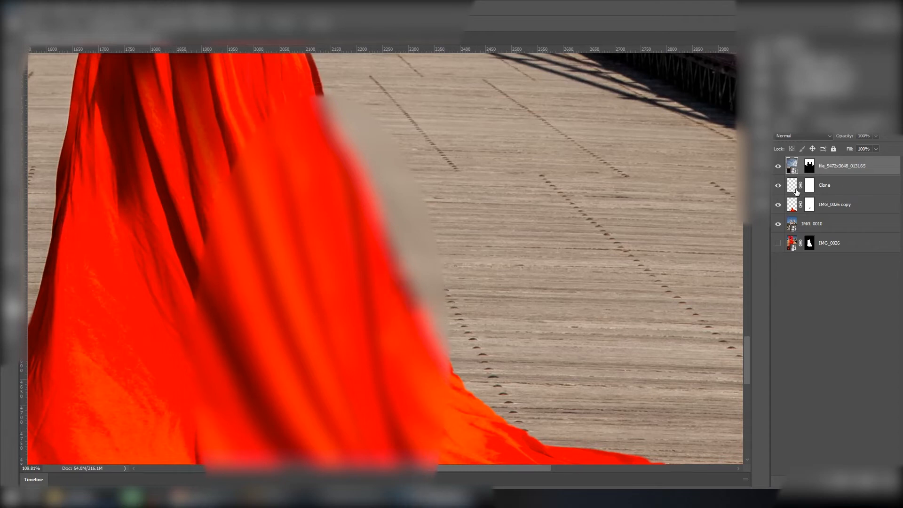
click(792, 186)
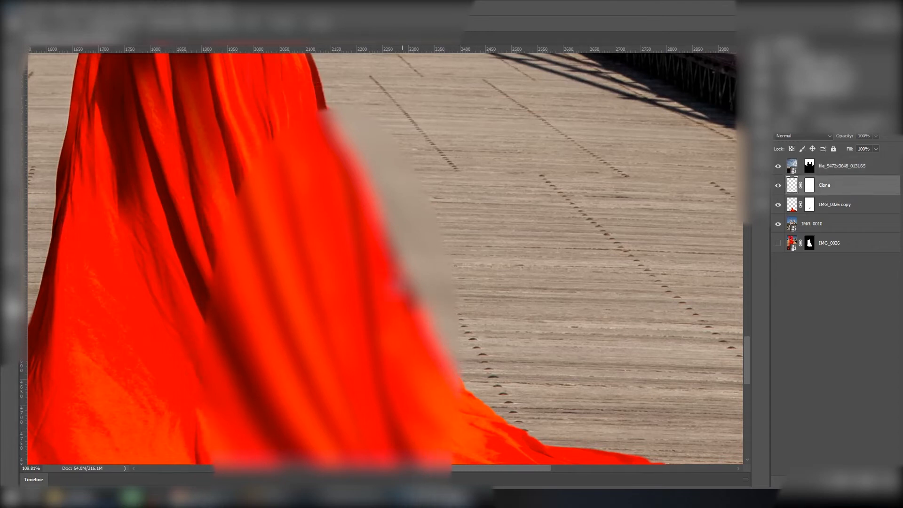
click(13, 146)
mouse_move(405, 288)
mouse_down()
mouse_move(416, 303)
mouse_move(385, 257)
mouse_up()
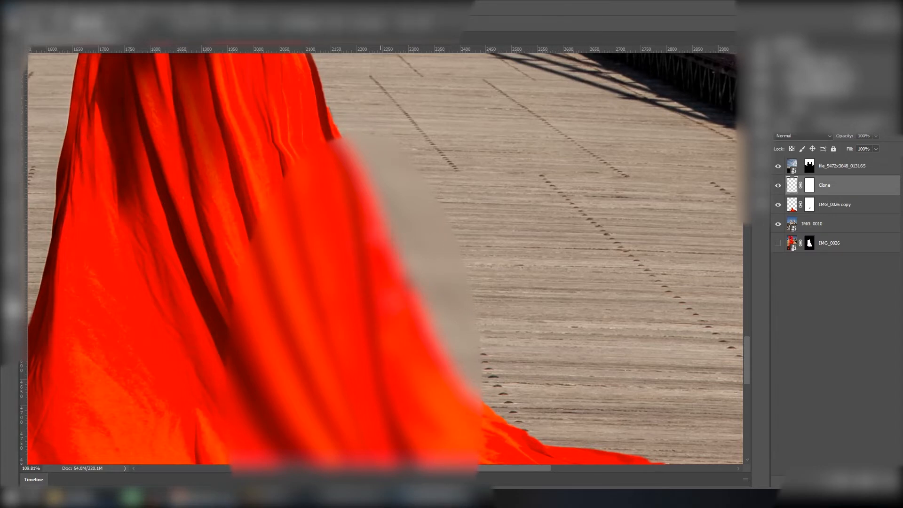
key(ctrl+0)
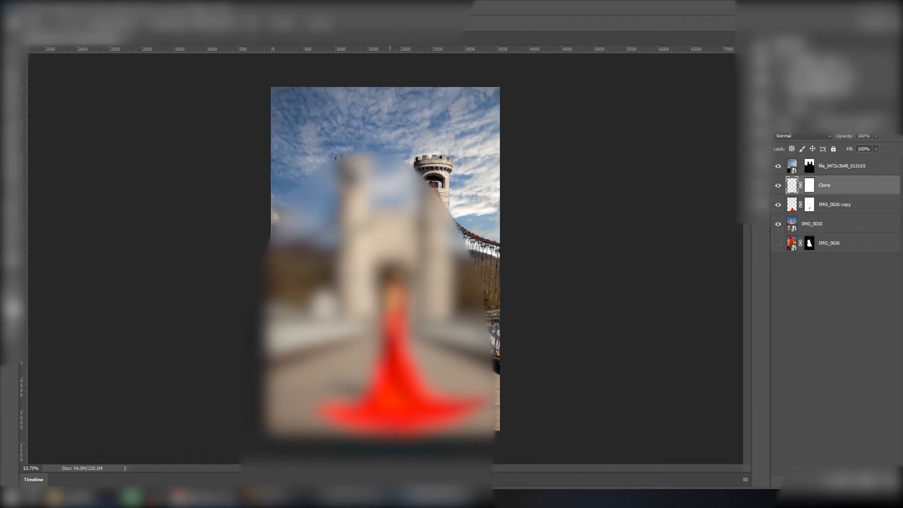
- Stamp all visible layers into a new layer above the sky layer and apply a 16.6-pixel Gaussian Blur to it
click(831, 171)
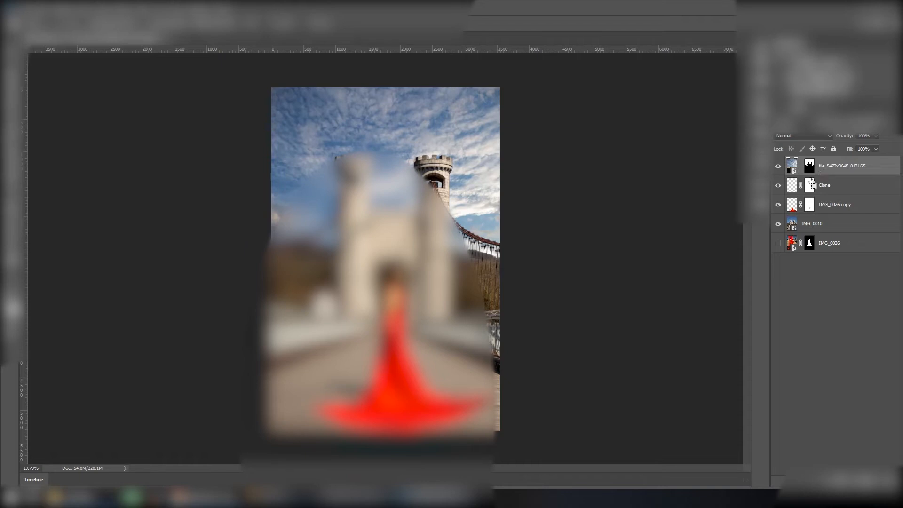
key(ctrl+shift+alt+e)
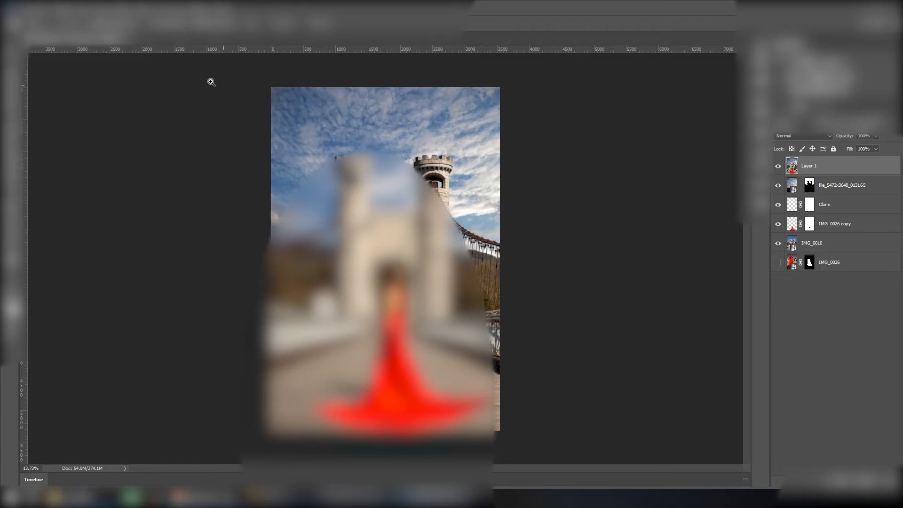
click(148, 6)
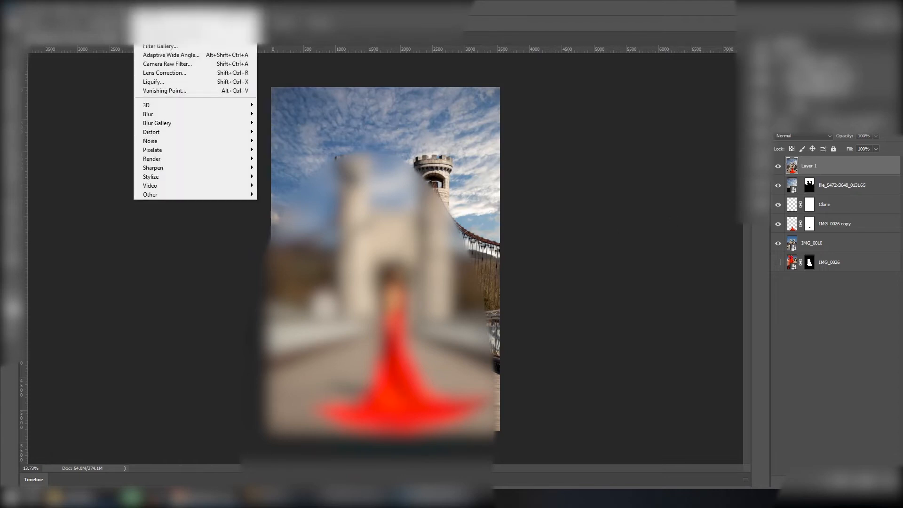
mouse_move(160, 117)
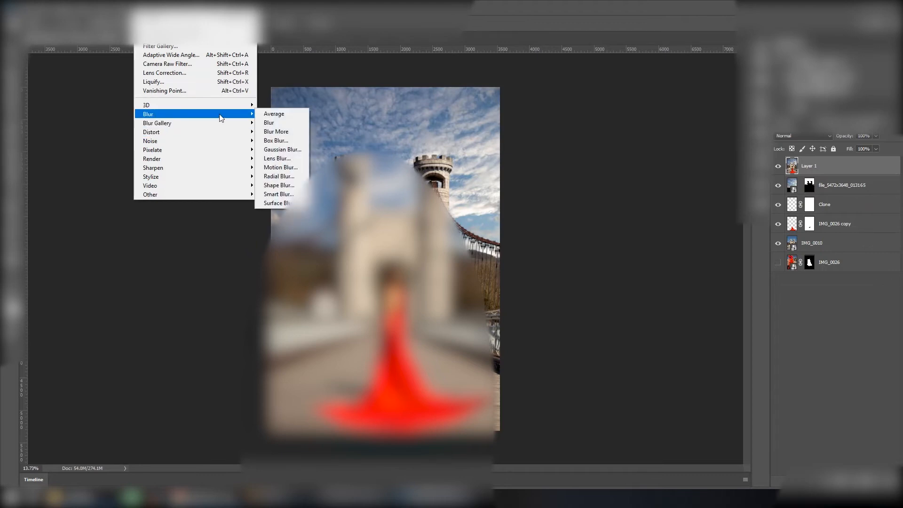
click(282, 149)
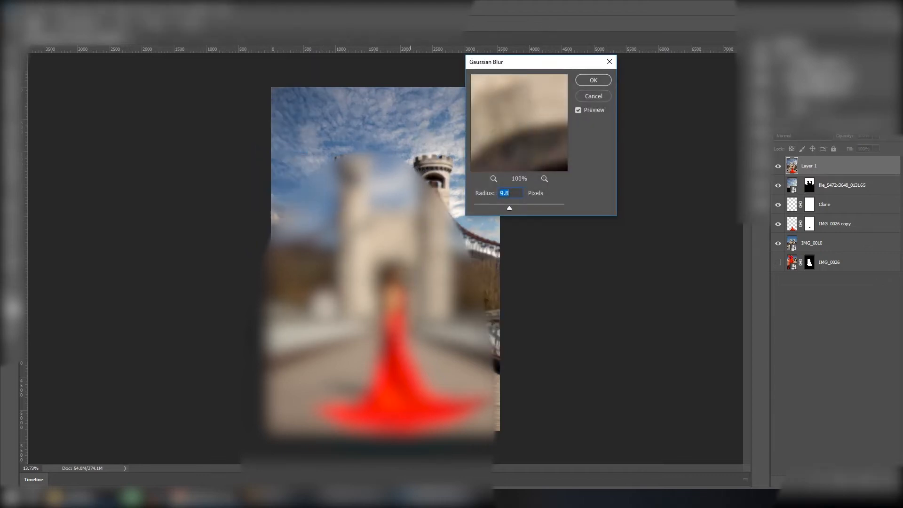
drag(509, 207, 510, 207)
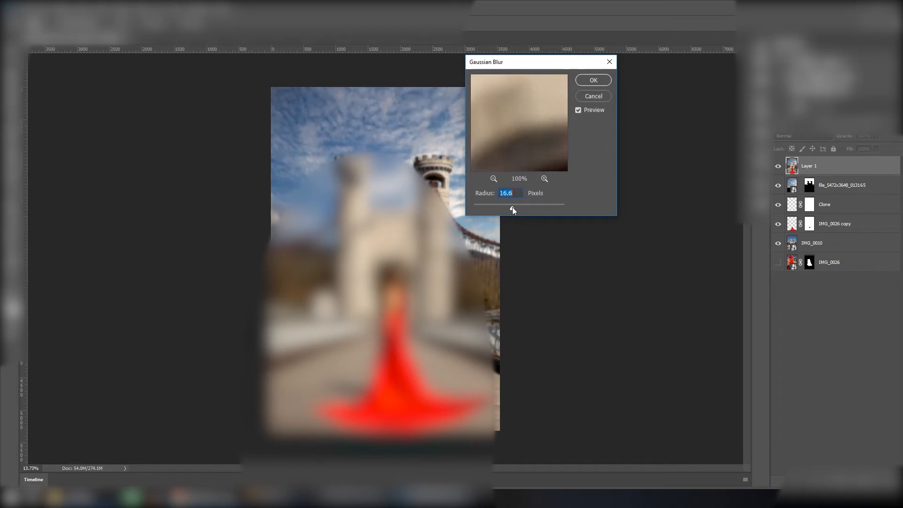
click(588, 80)
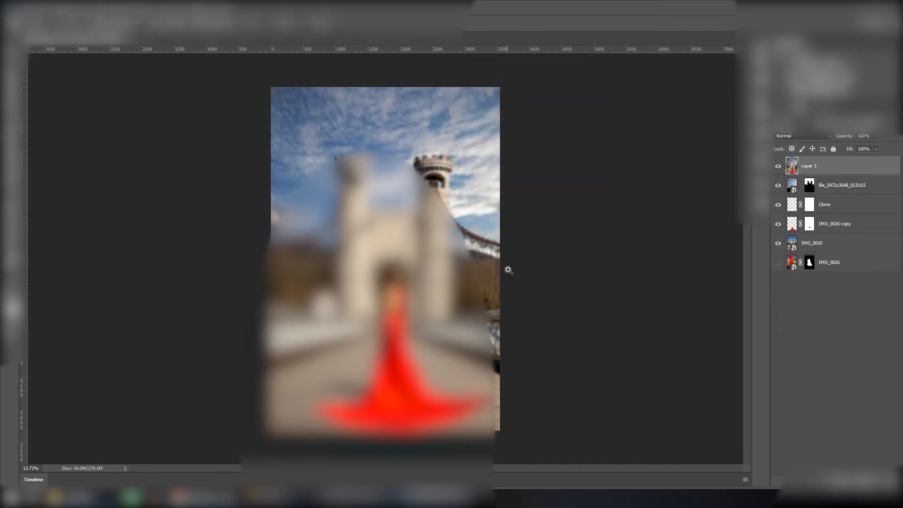
- Set the blurred layer's blend mode to Soft Light and compare the image with and without it, including around the woman
click(802, 136)
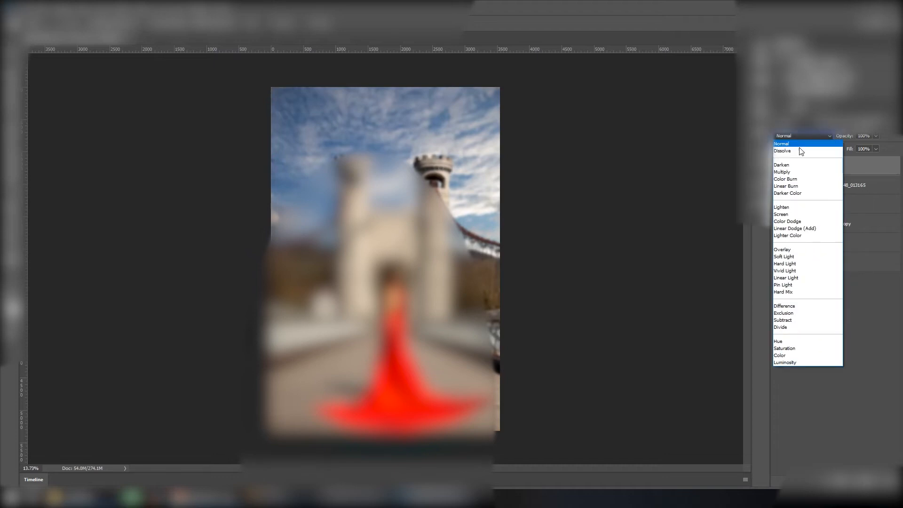
click(802, 256)
click(778, 168)
click(778, 167)
click(778, 167)
click(779, 167)
click(778, 168)
scroll(395, 282, up, 2)
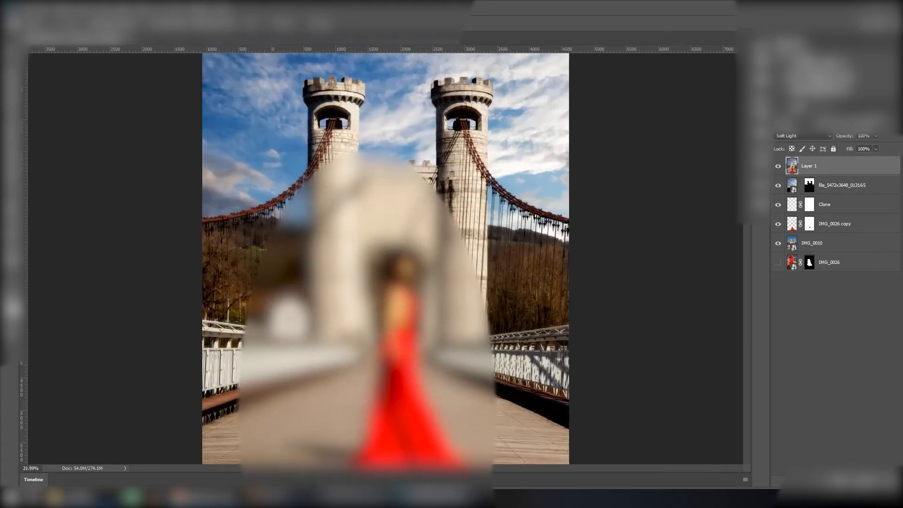
scroll(403, 273, up, 5)
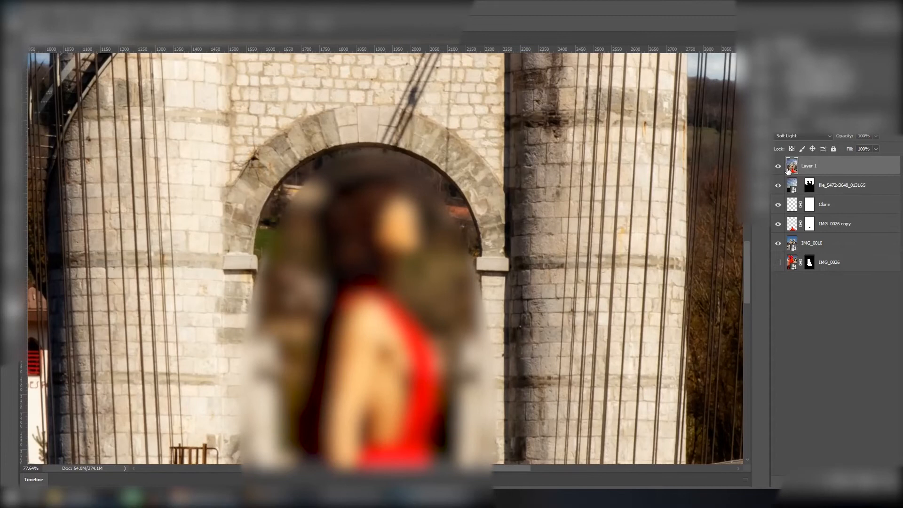
click(778, 167)
click(779, 168)
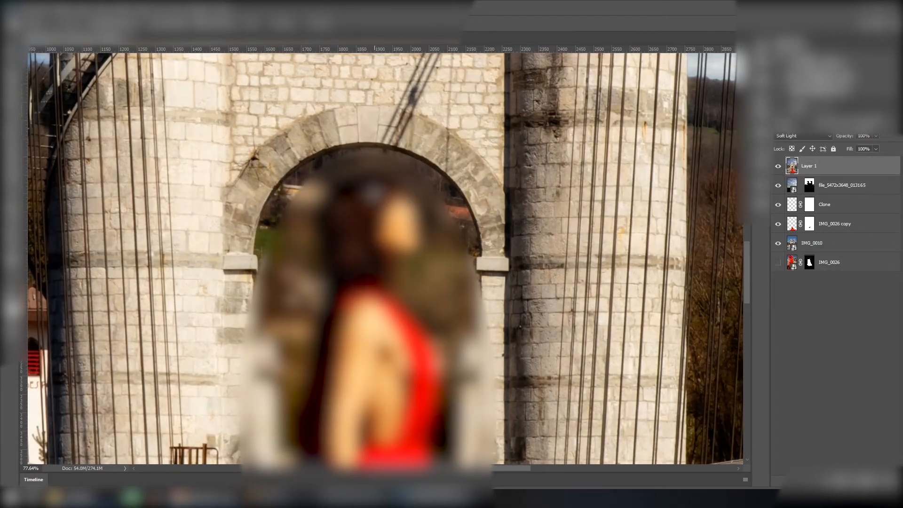
- Reduce the blurred Soft Light layer's opacity to 67% and compare the image with and without it
click(874, 136)
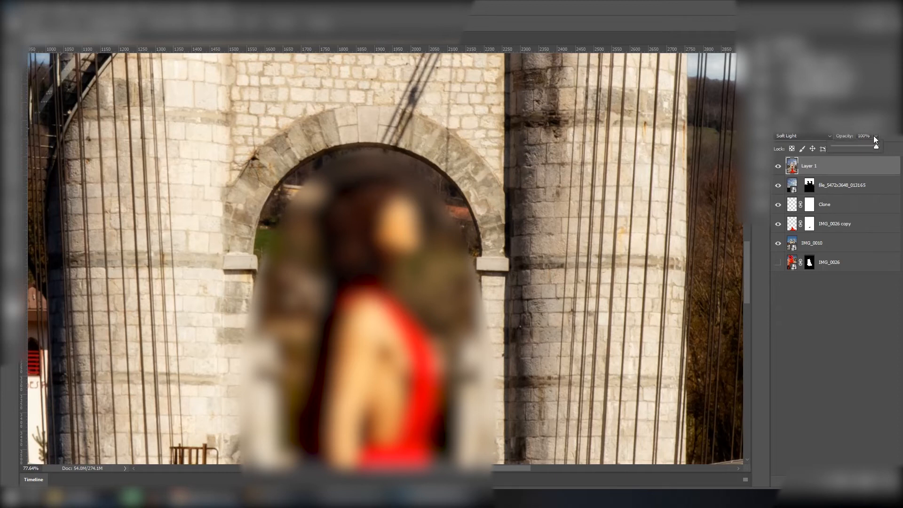
drag(857, 147, 852, 147)
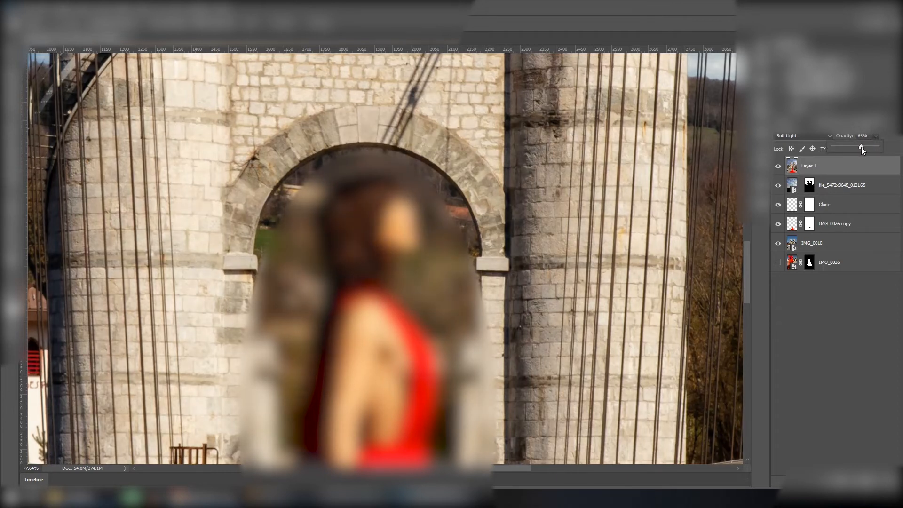
click(837, 374)
click(778, 166)
click(778, 167)
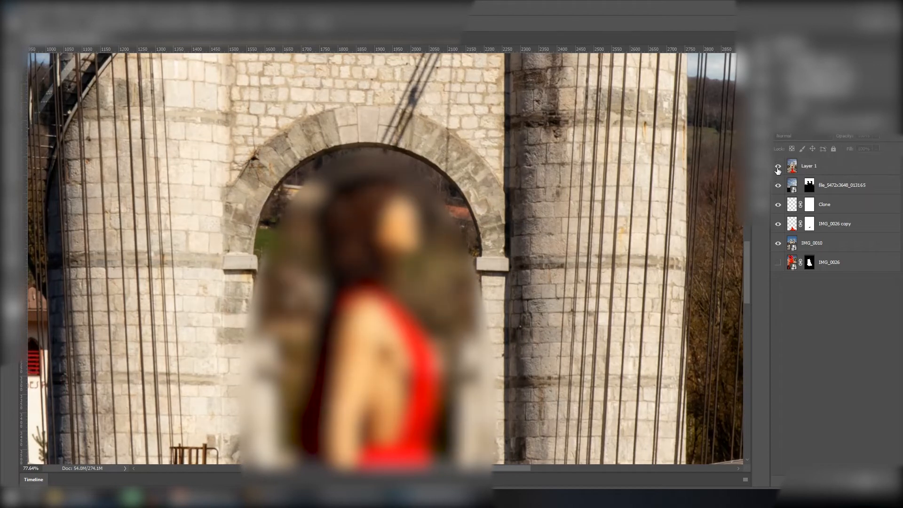
click(778, 168)
click(807, 167)
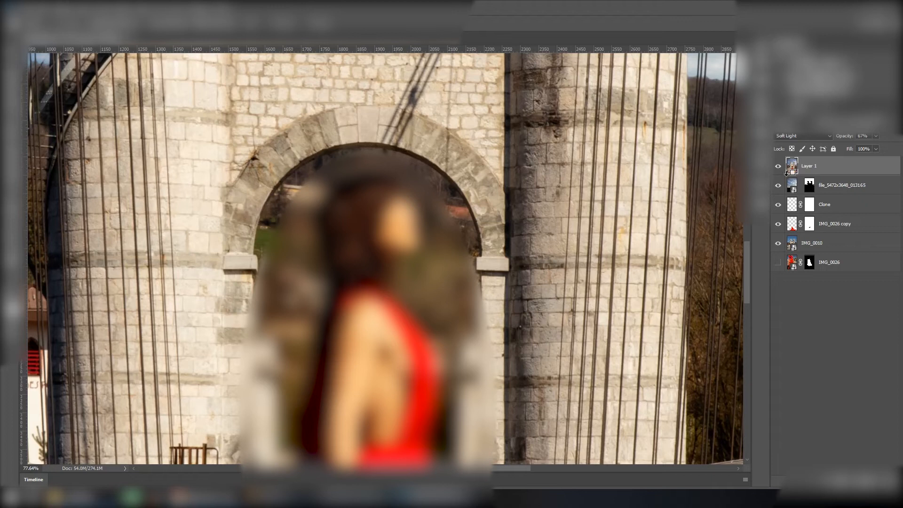
- Stamp all visible layers into a new top layer and apply a High Pass filter with a very small radius
key(ctrl+shift+alt+e)
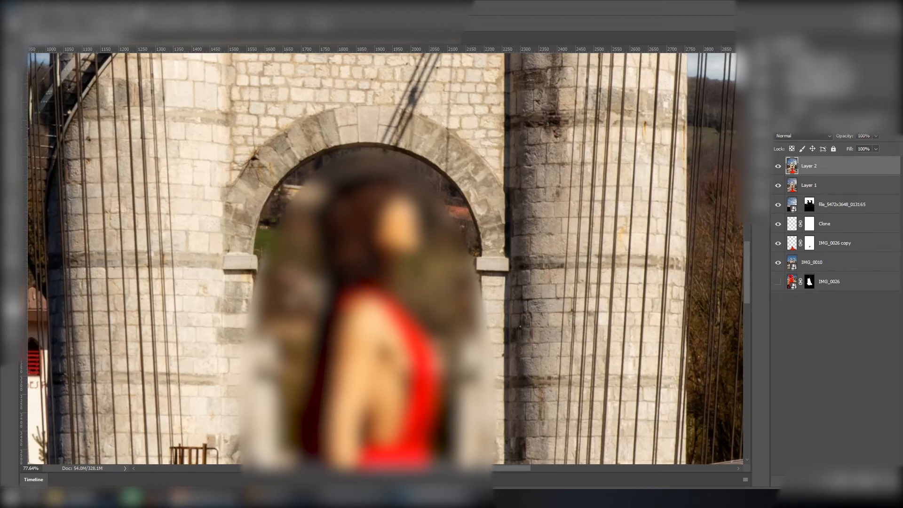
click(141, 24)
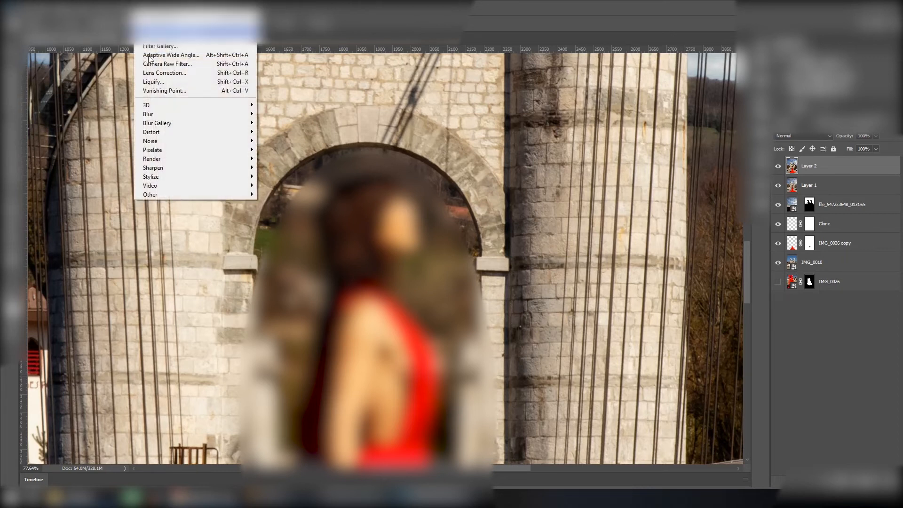
mouse_move(178, 196)
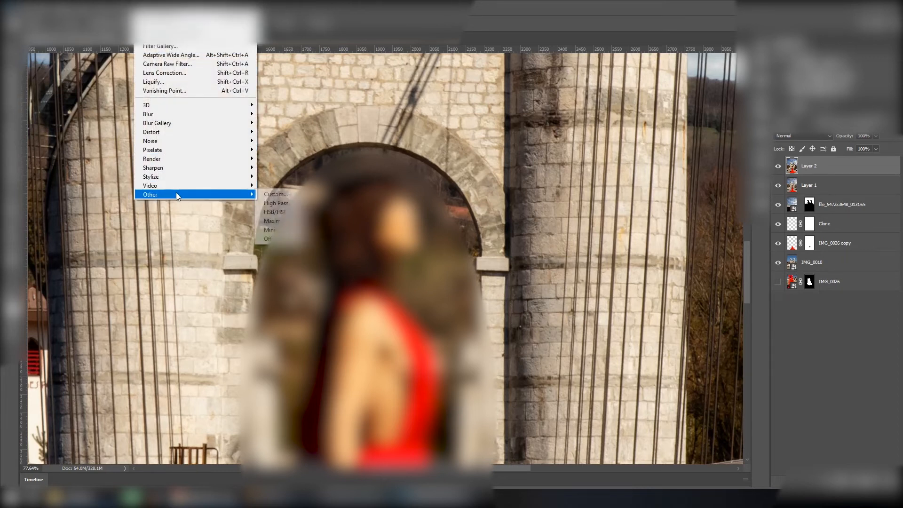
click(277, 203)
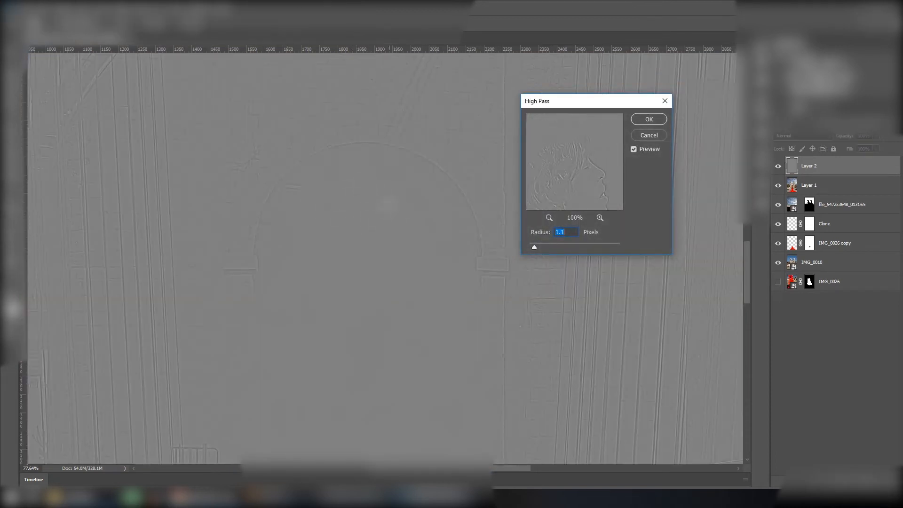
drag(534, 248, 532, 247)
click(649, 119)
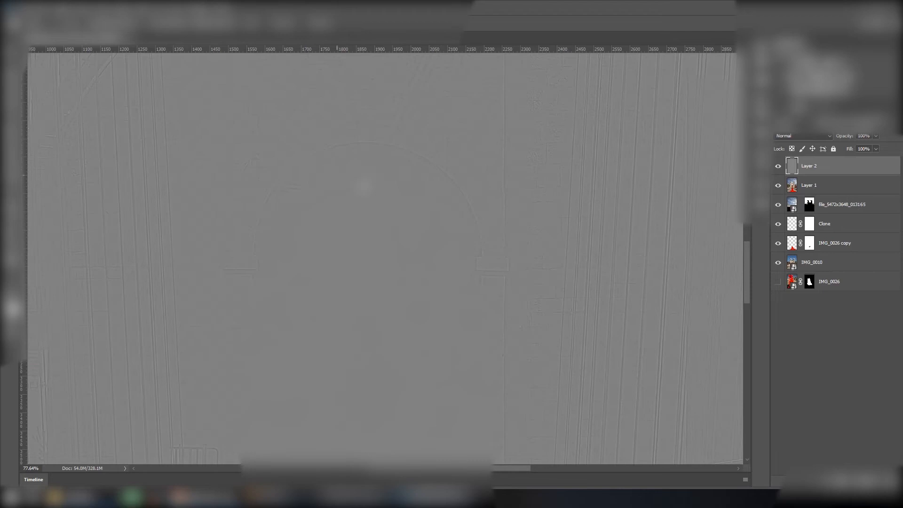
- Remove all colour from the High Pass layer using Hue/Saturation with Saturation at -100
click(60, 6)
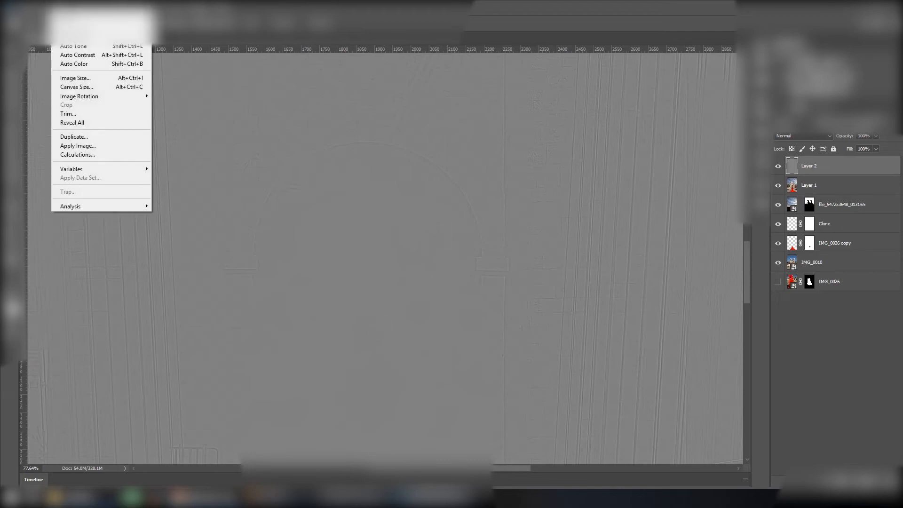
mouse_move(97, 32)
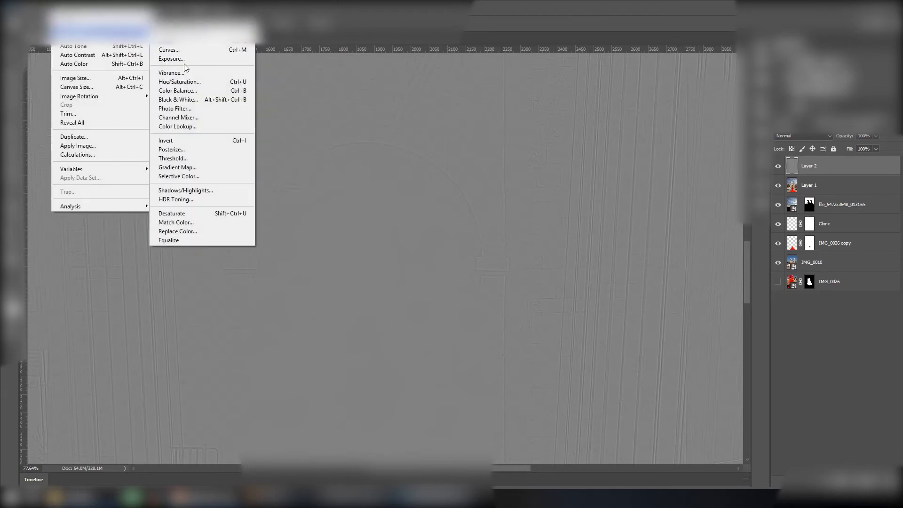
click(190, 82)
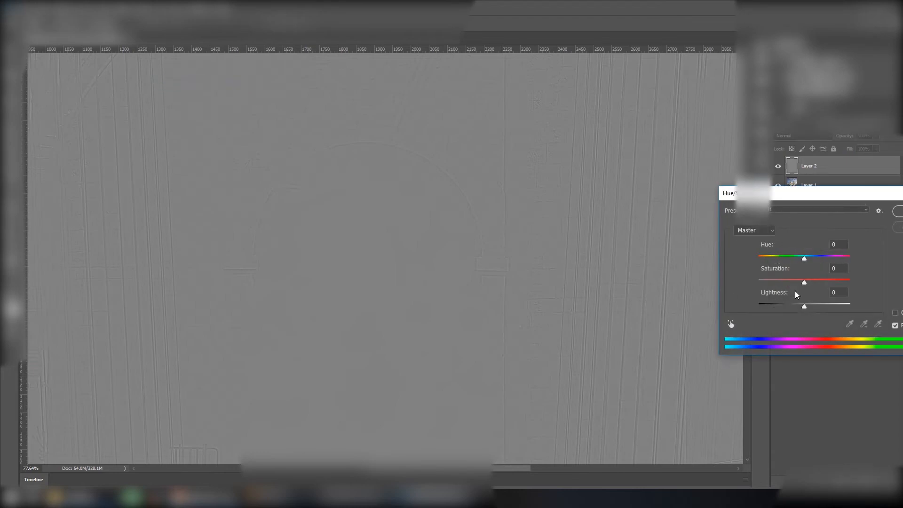
drag(804, 282, 759, 284)
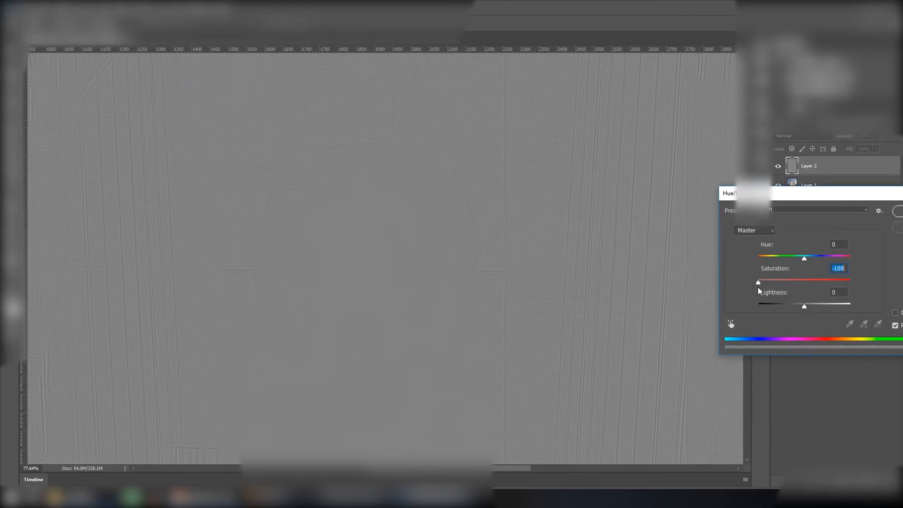
key(Return)
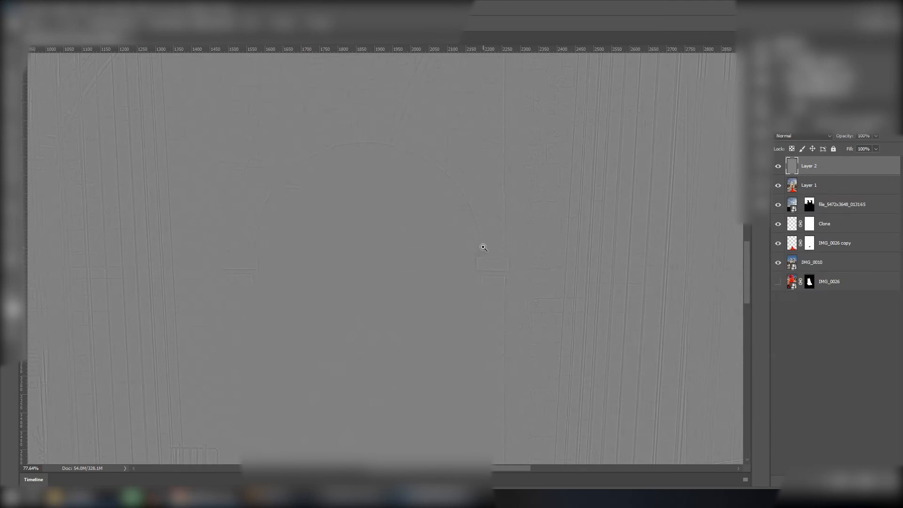
- Set the High Pass layer's blend mode to Soft Light and compare the sharpening on and off at 100% zoom
right_click(464, 223)
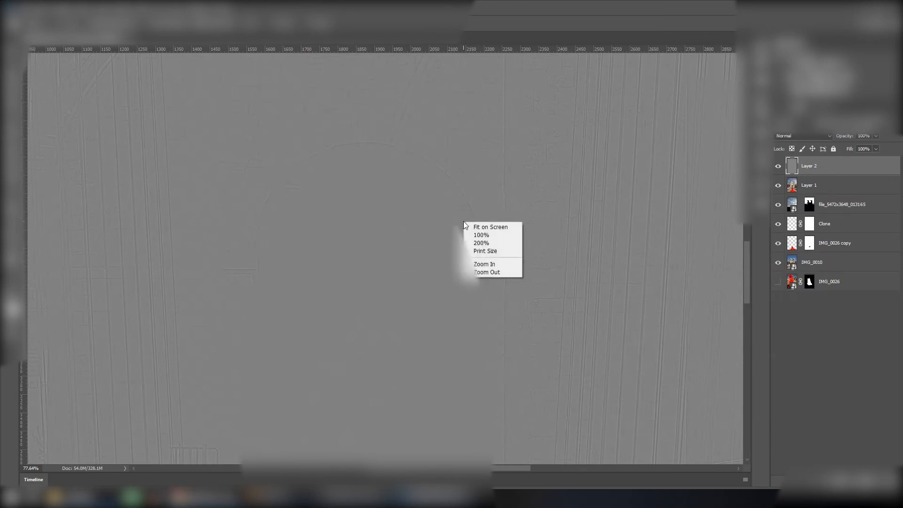
click(484, 235)
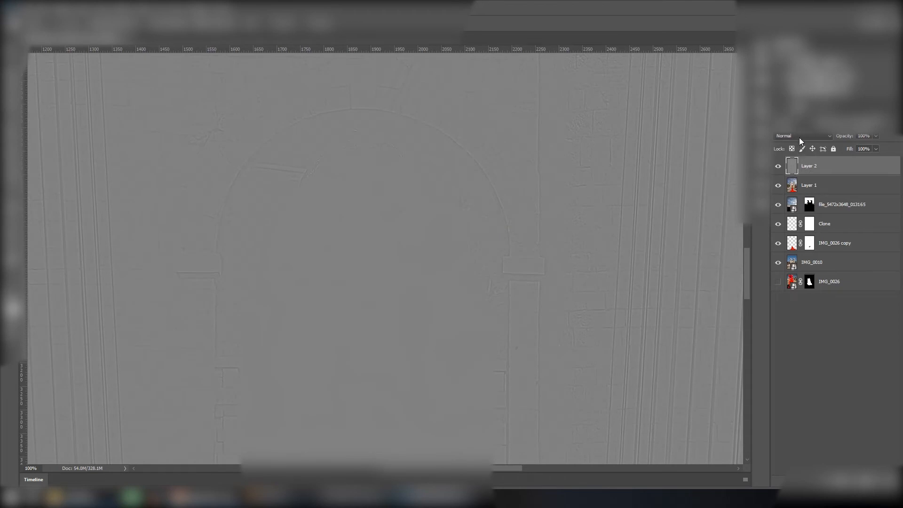
click(800, 136)
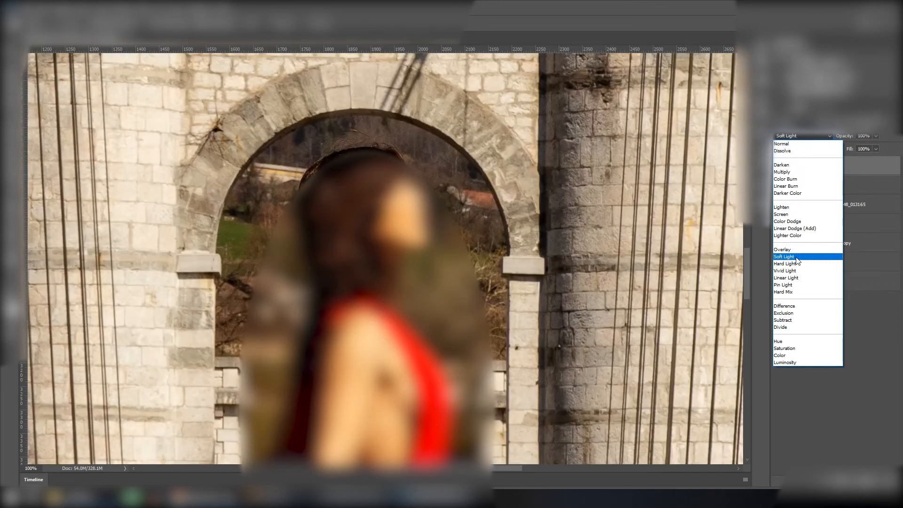
click(797, 257)
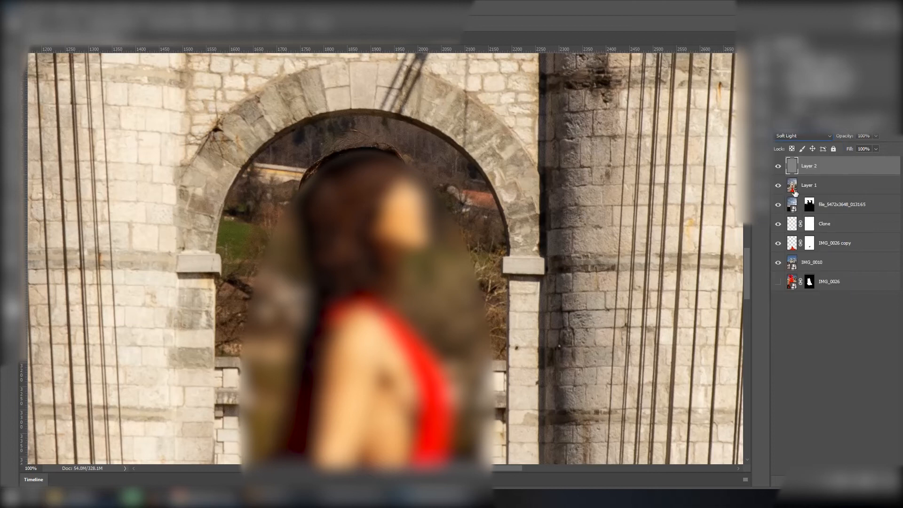
click(779, 167)
click(779, 167)
click(779, 167)
click(779, 167)
click(778, 167)
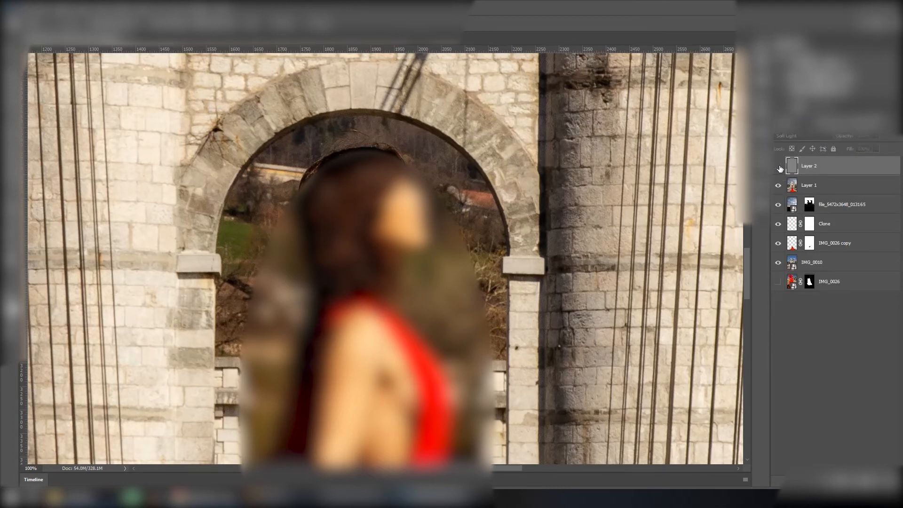
click(779, 167)
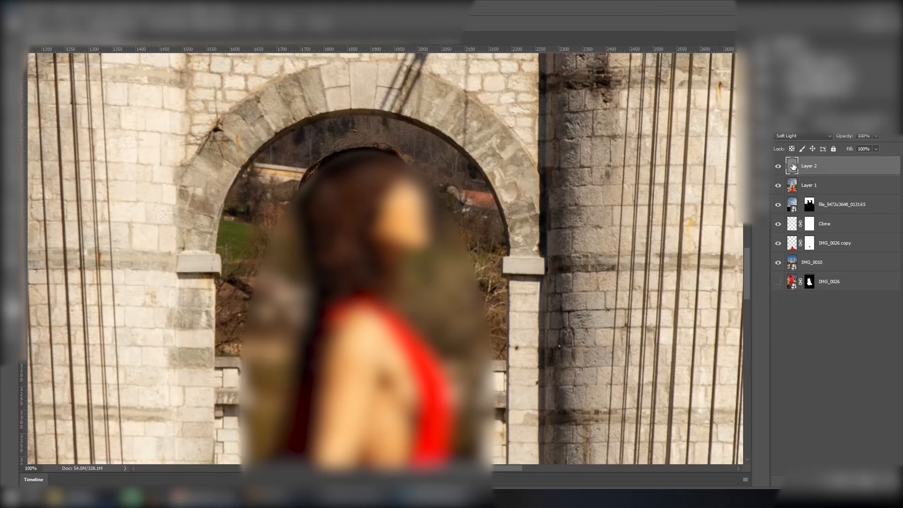
- Add 16.80% uniform monochromatic noise to the High Pass layer and fit the whole image on screen
key(alt+t)
mouse_move(175, 144)
click(277, 141)
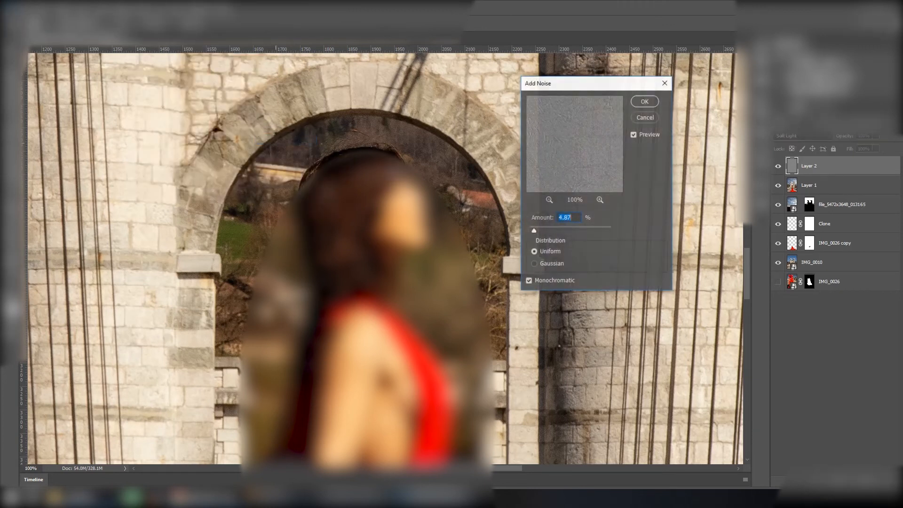
drag(534, 231, 539, 230)
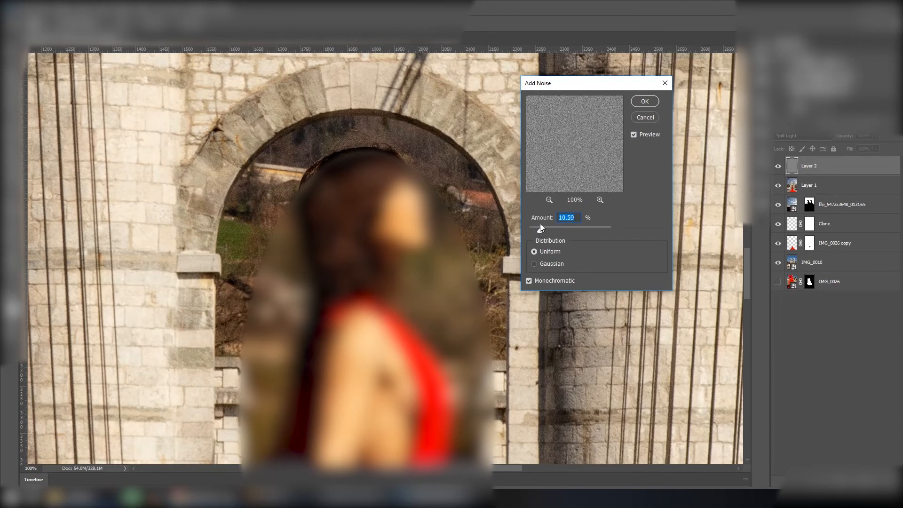
drag(569, 88, 676, 77)
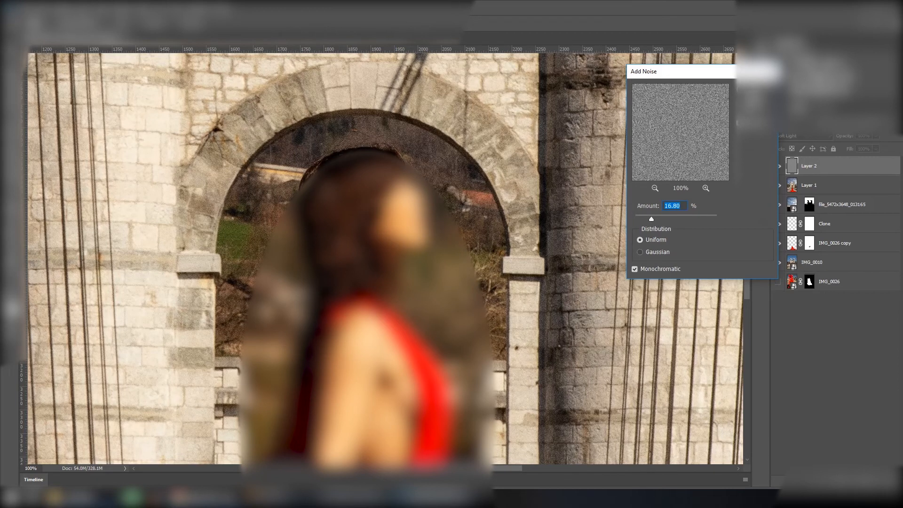
click(753, 92)
key(ctrl+0)
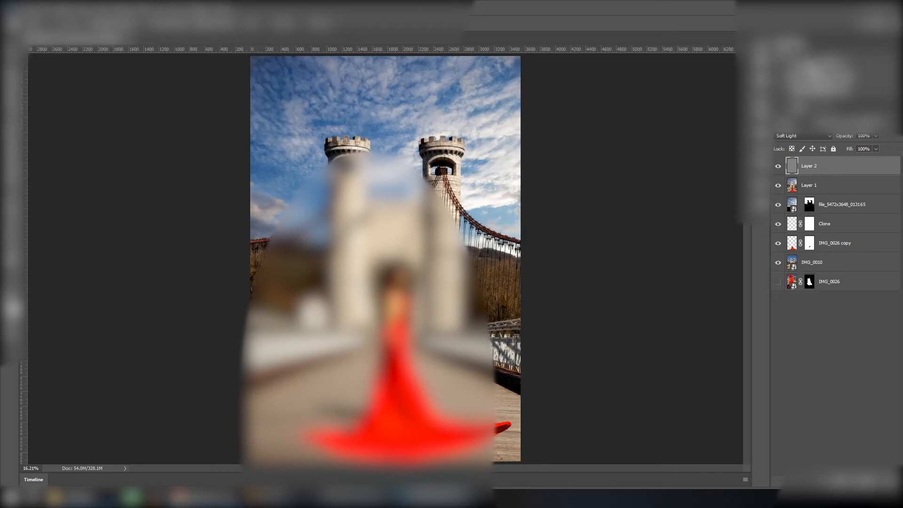
- Add a Levels adjustment layer with midtones at 1.19, and a Curves adjustment layer with slightly shaped shadow and midtone points
click(819, 69)
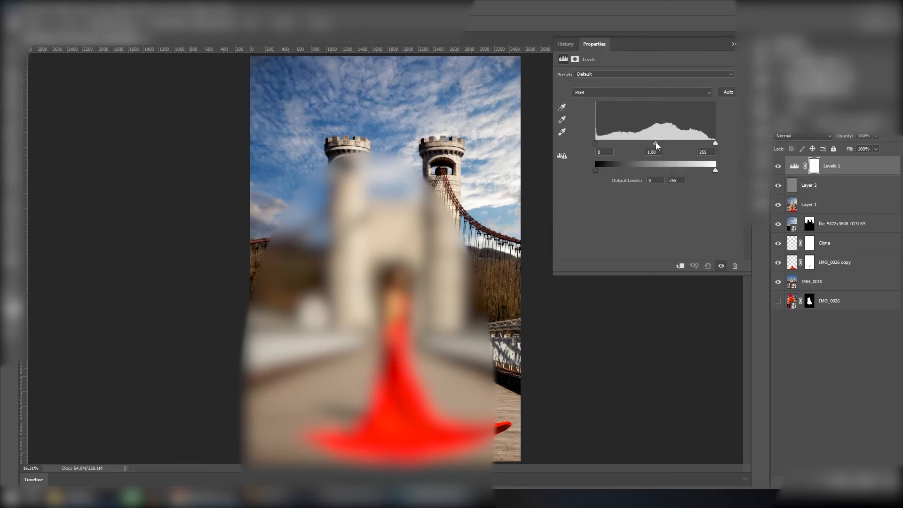
drag(655, 142, 649, 148)
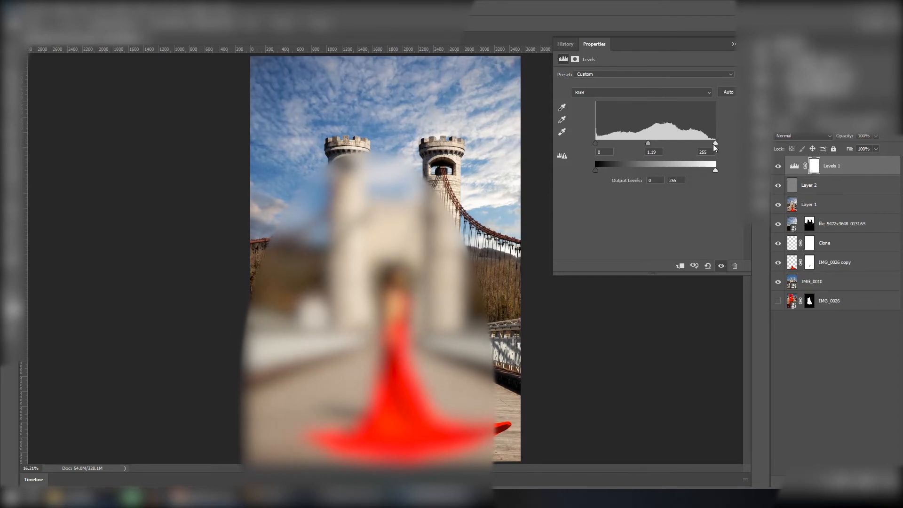
click(816, 64)
drag(613, 202, 614, 205)
drag(664, 154, 665, 150)
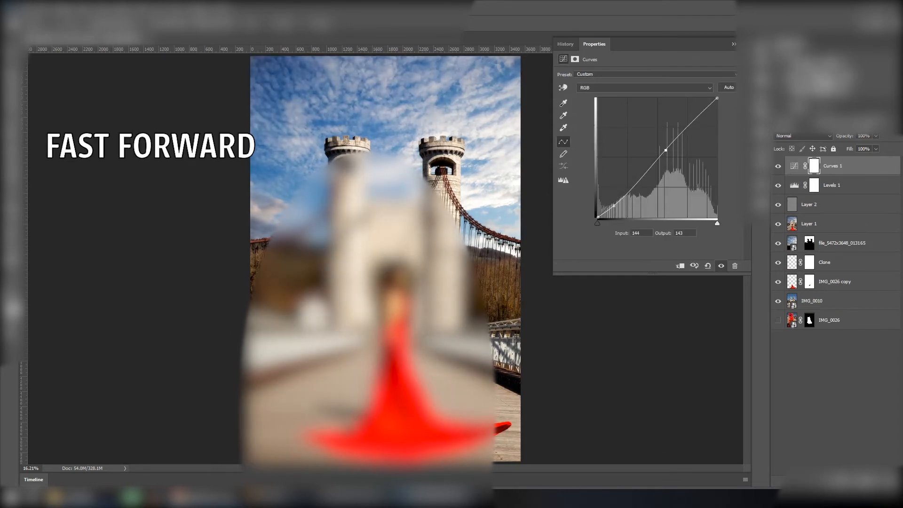
- Add a Color Balance adjustment layer above Curves 1 and adjust its colour balance
click(806, 74)
drag(636, 97, 645, 127)
click(794, 166)
click(760, 204)
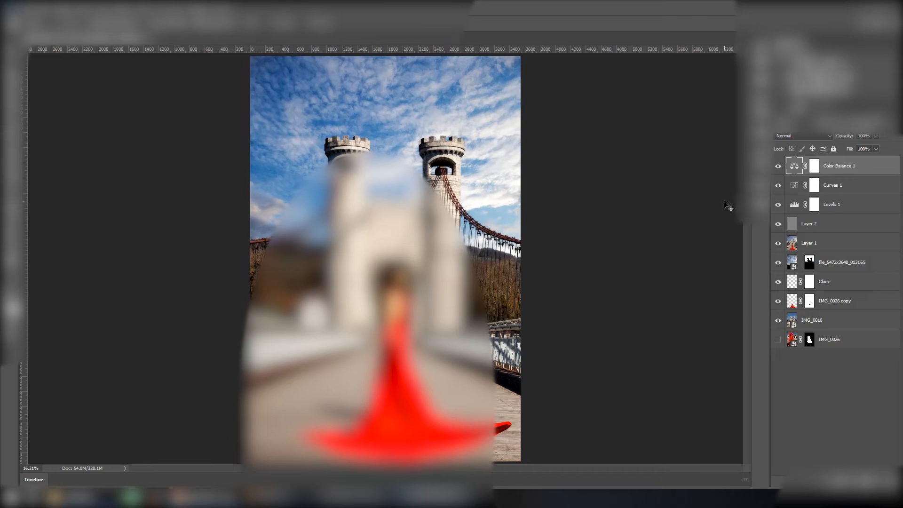
- Create a Soft Light layer named Vegnetting filled with 50% gray and activate the Gradient tool
key(ctrl+shift+n)
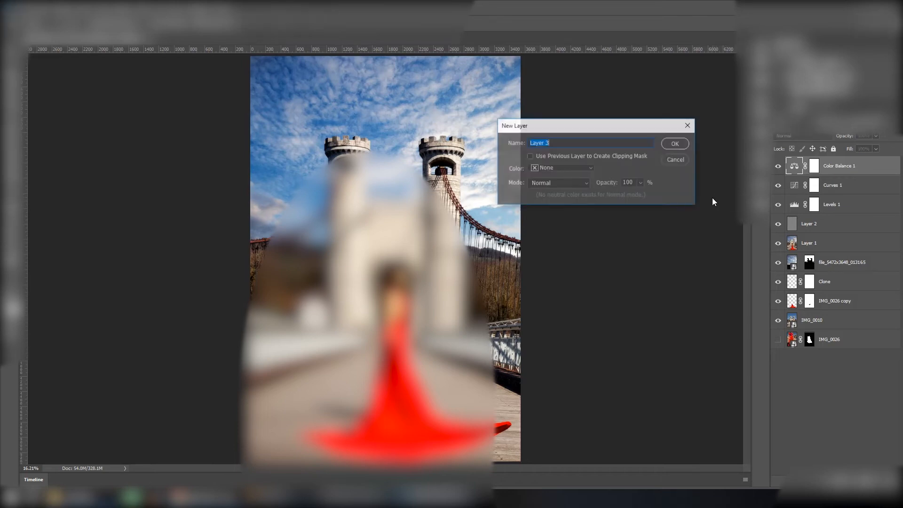
text(Vegneting)
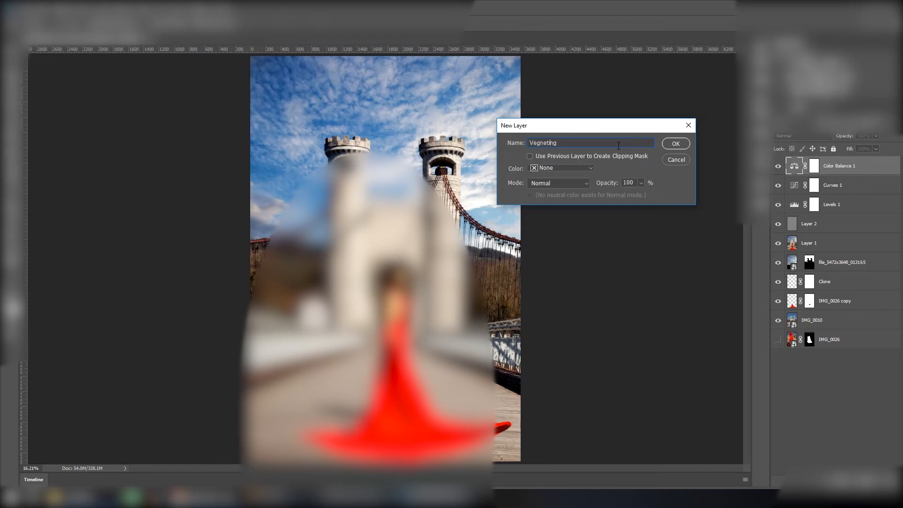
text(t)
click(575, 184)
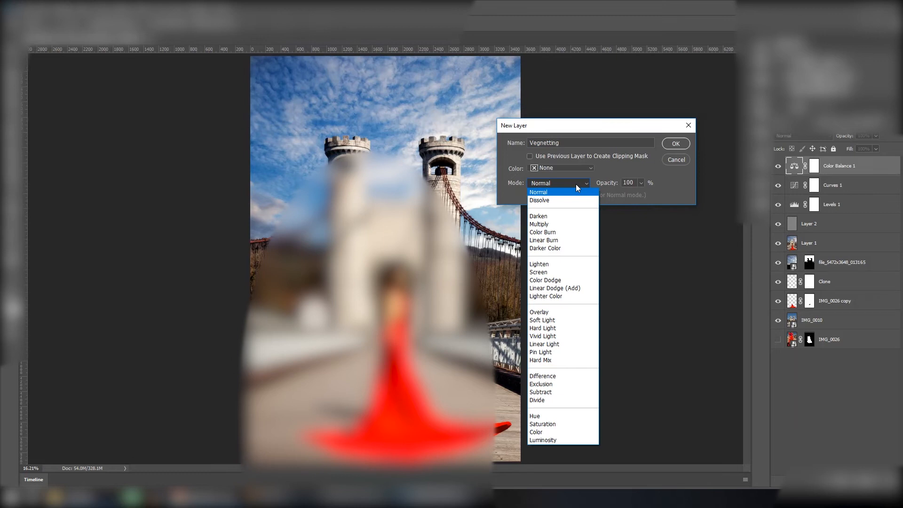
click(542, 320)
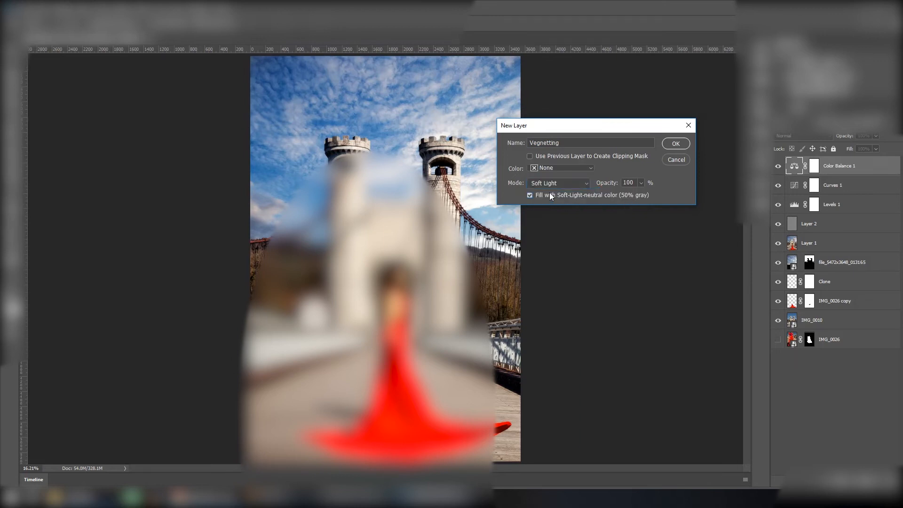
click(676, 144)
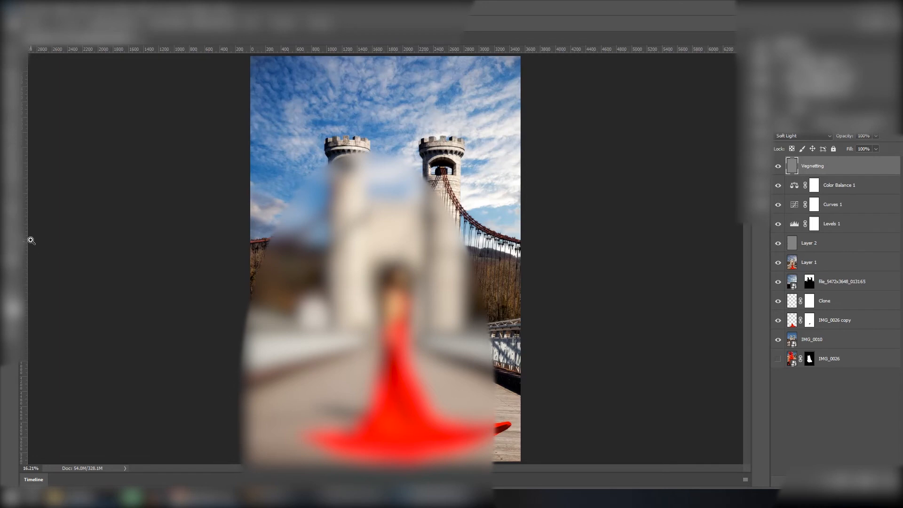
click(12, 179)
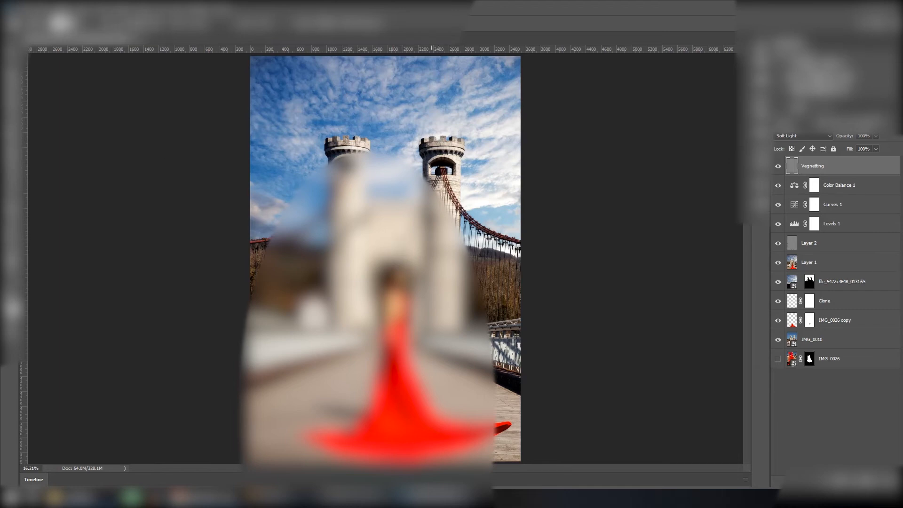
- Try a radial white-to-dark gradient from the image centre outward on the Vegnetting layer
drag(395, 232, 472, 348)
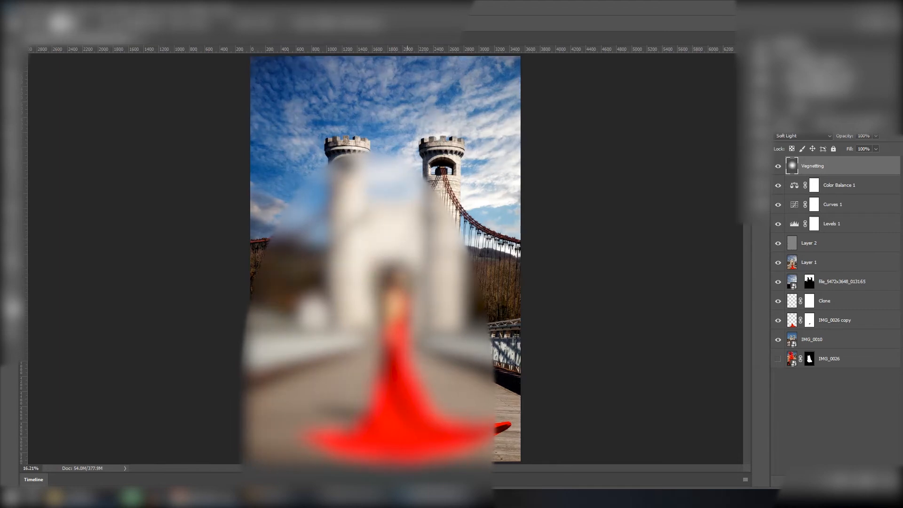
drag(464, 403, 508, 451)
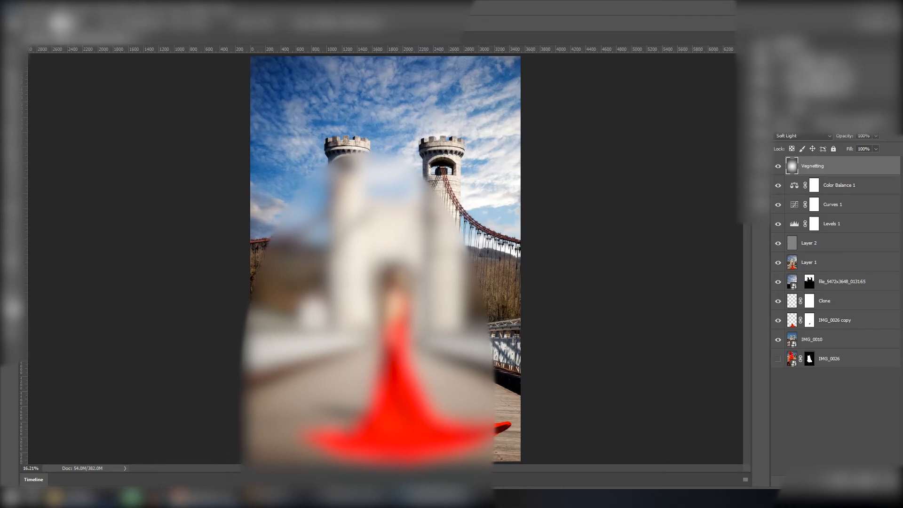
- Set the gradient's starting colour stop to neutral grey with 50% brightness (808080)
click(61, 23)
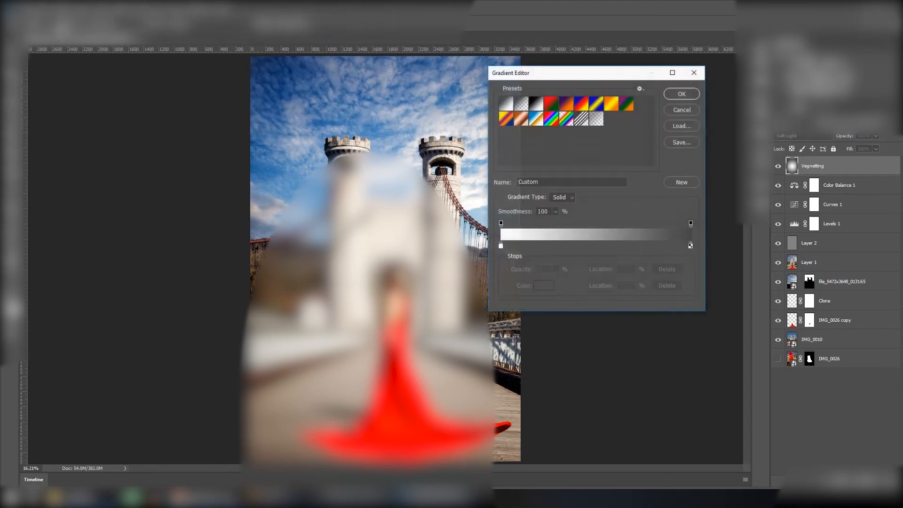
click(501, 245)
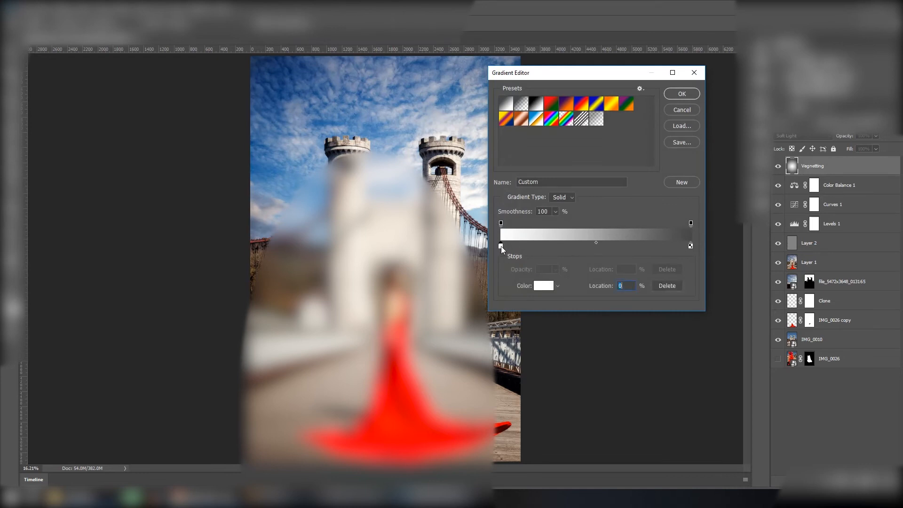
click(540, 287)
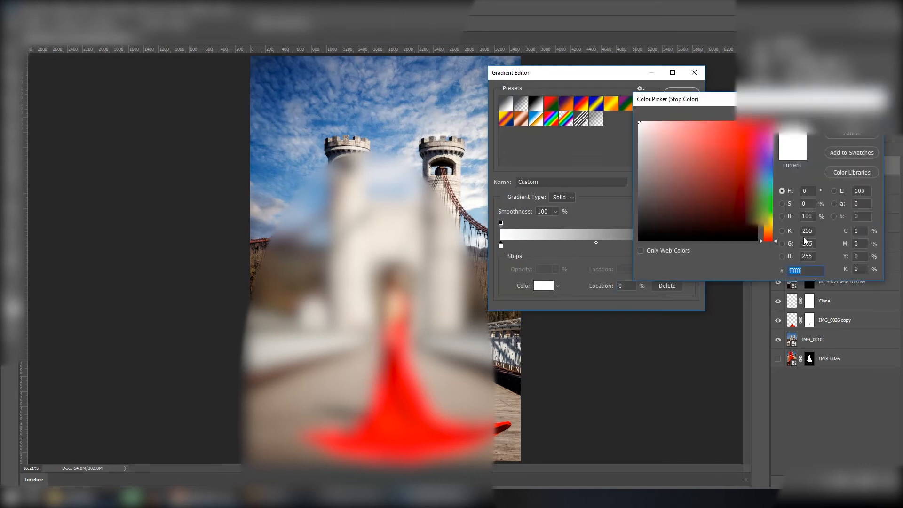
click(814, 215)
text(50)
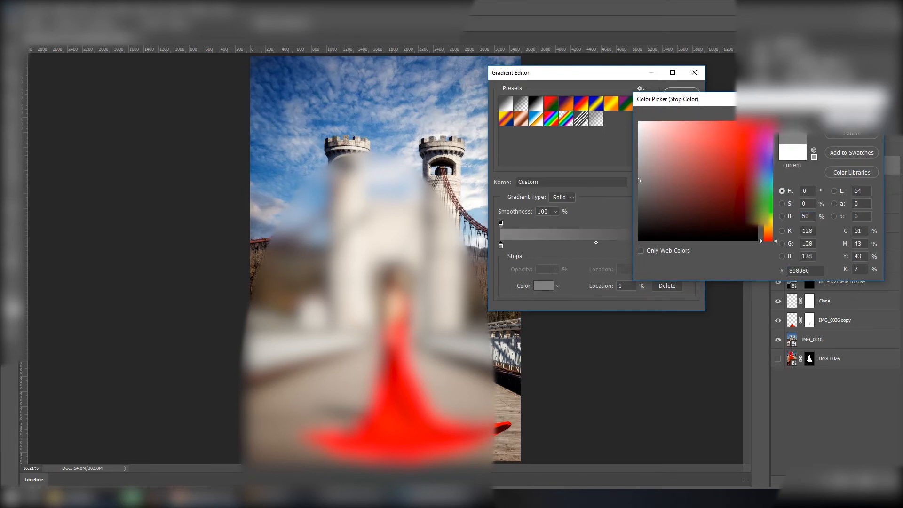
key(Return)
- Set the gradient's end colour stop to black (000000) and accept the edited gradient
click(691, 244)
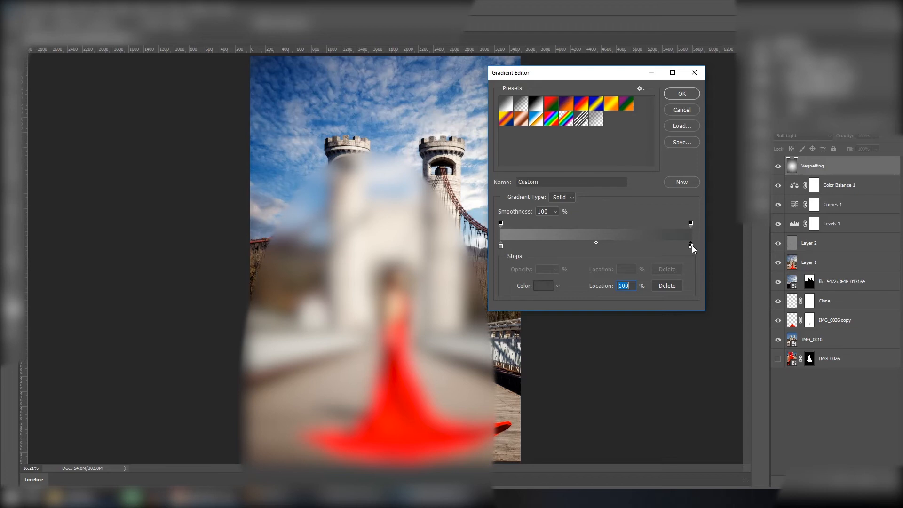
click(538, 288)
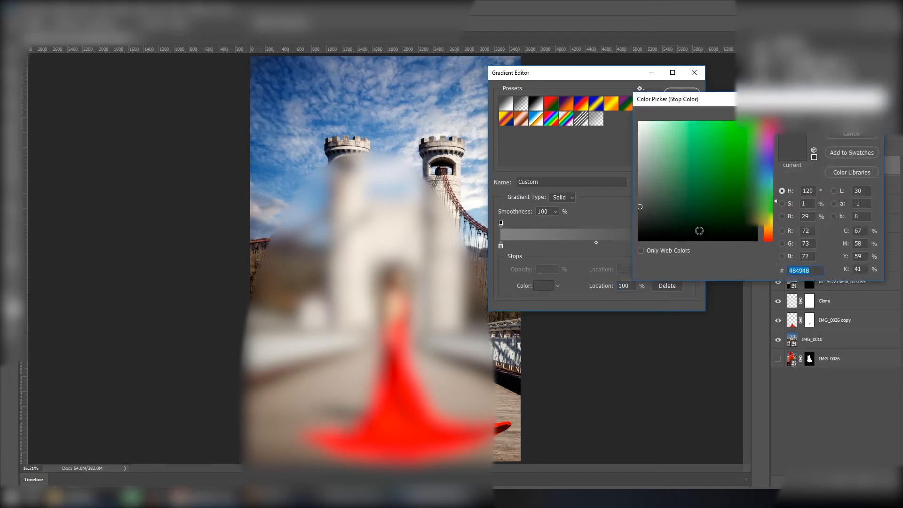
click(640, 236)
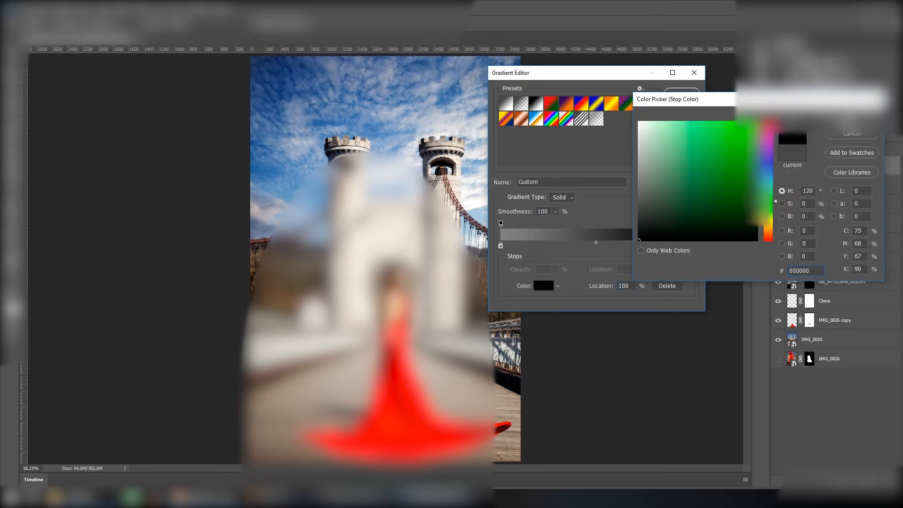
click(846, 118)
click(690, 95)
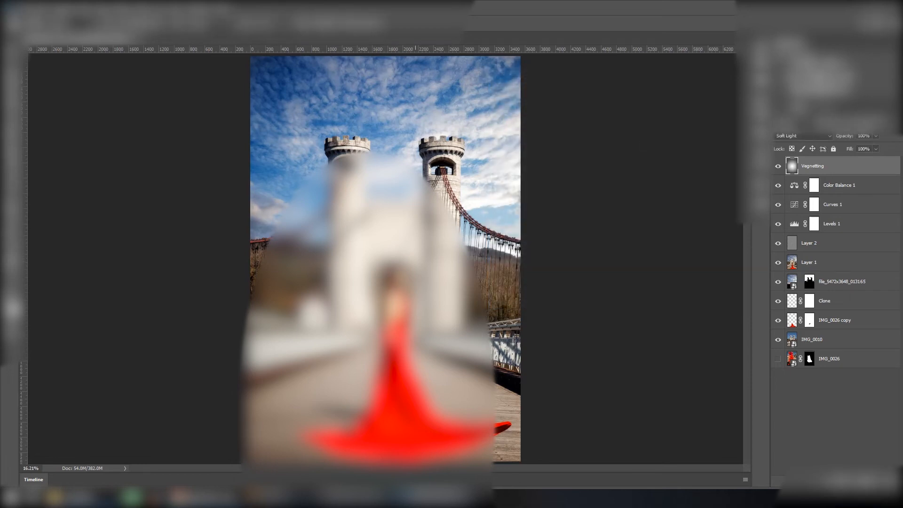
- Draw the grey-to-black radial gradient from the woman toward the image corner and reduce the Vegnetting layer's opacity to 60%
drag(388, 268, 506, 428)
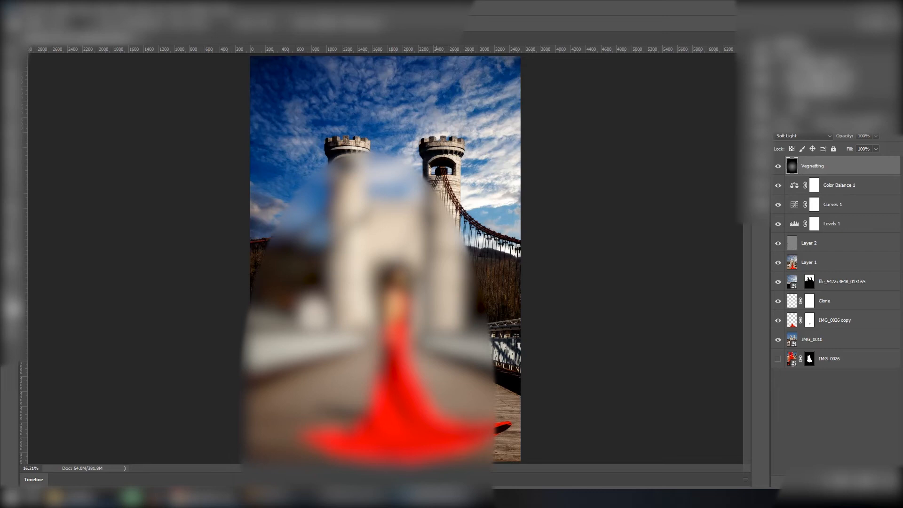
click(875, 136)
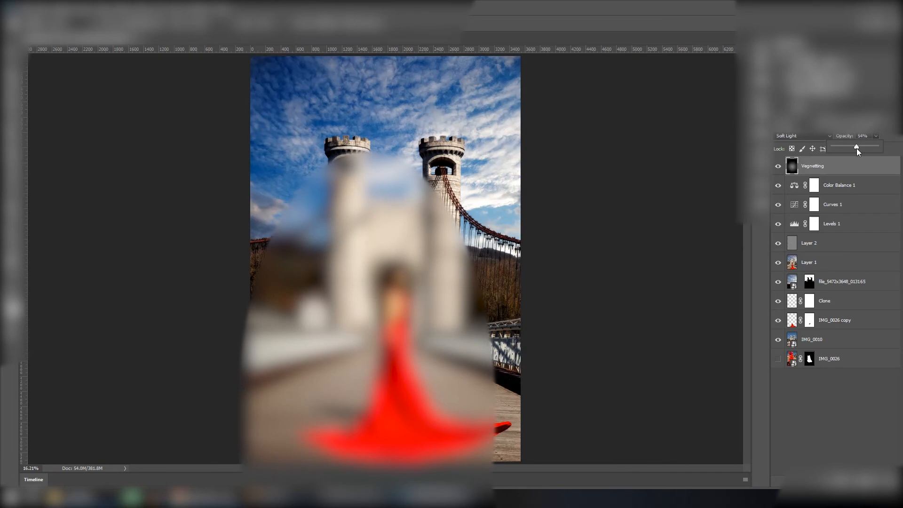
- Lower the Red channel midtones in the Curves 1 layer with a point at input 116, output 107
click(795, 206)
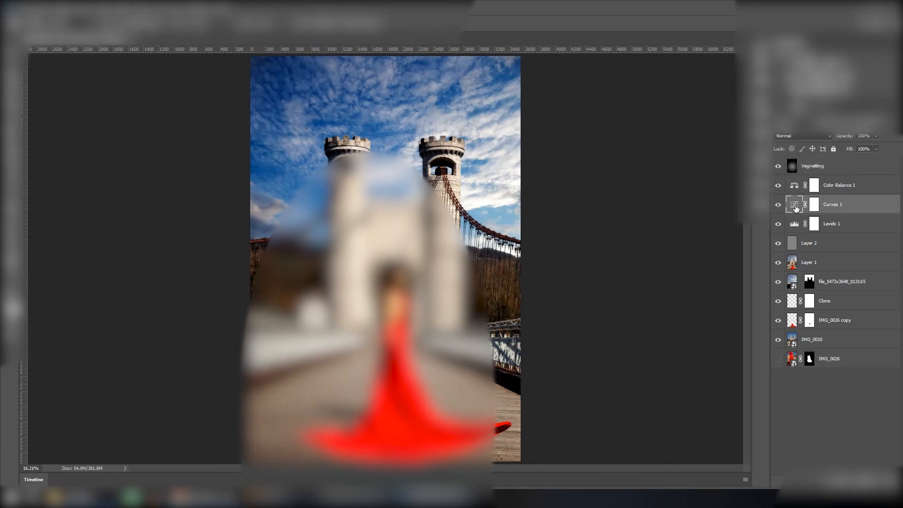
click(763, 67)
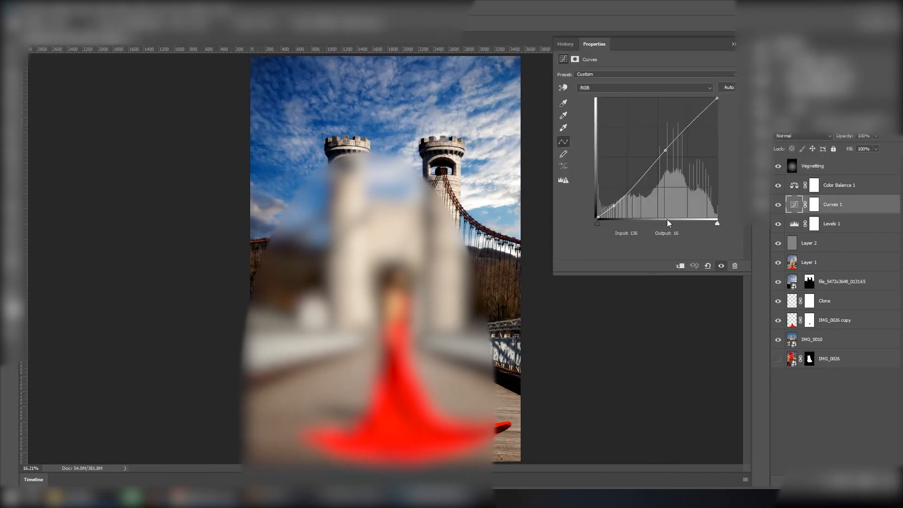
click(611, 88)
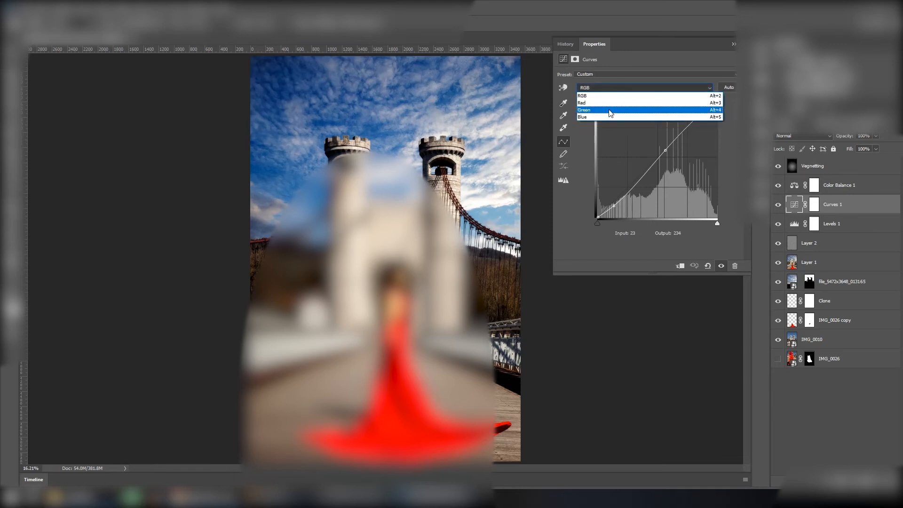
click(608, 103)
mouse_move(650, 165)
mouse_down()
mouse_move(653, 175)
mouse_move(653, 168)
mouse_up()
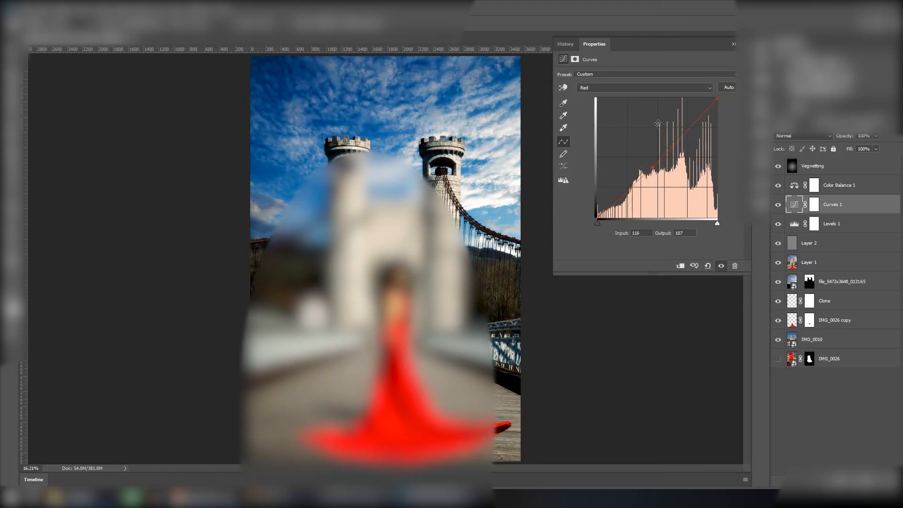
- Try lifting the shadows in the Curves 1 Blue channel, and place a midtone point at input 133, output 133
click(630, 89)
click(626, 118)
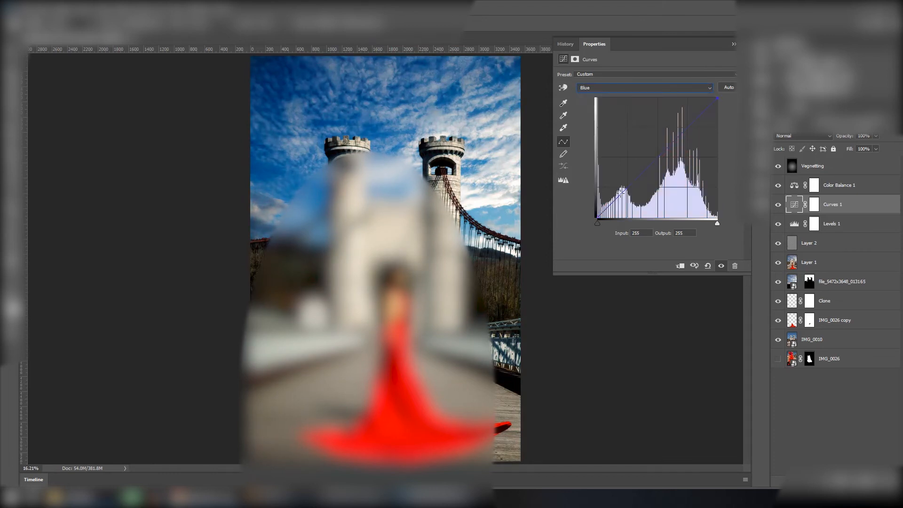
drag(615, 199, 612, 196)
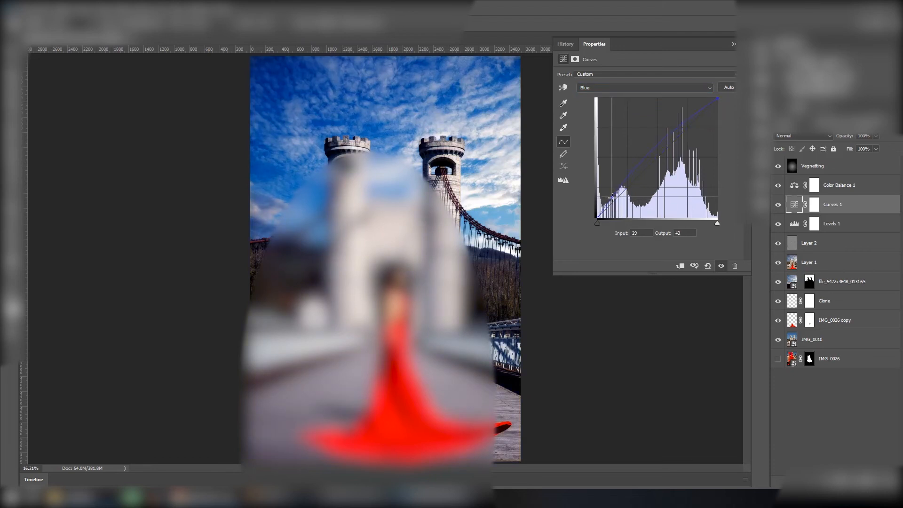
click(660, 156)
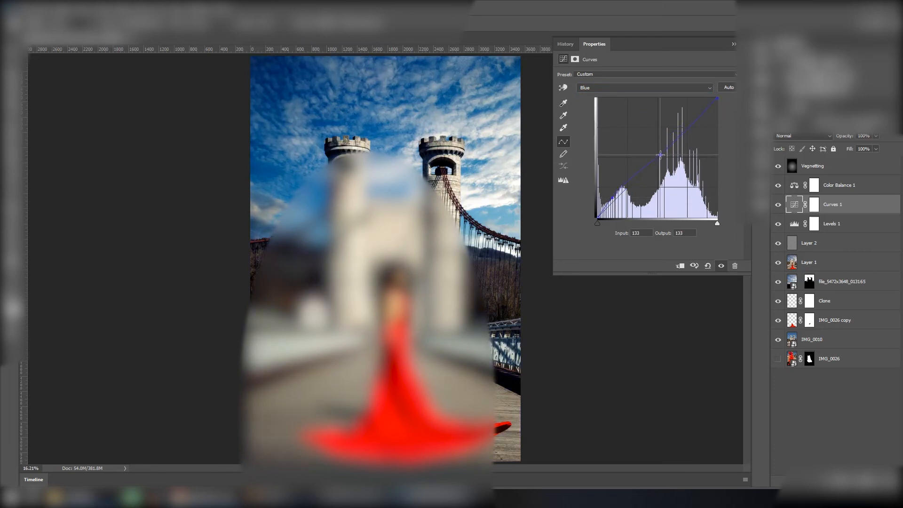
click(763, 67)
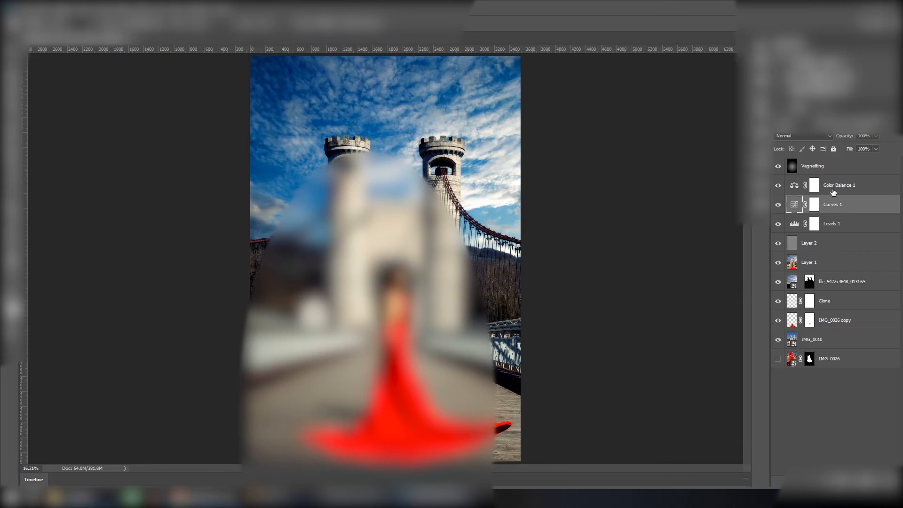
- Create a new Normal-mode layer named Fog directly above the Vegnetting layer
click(824, 172)
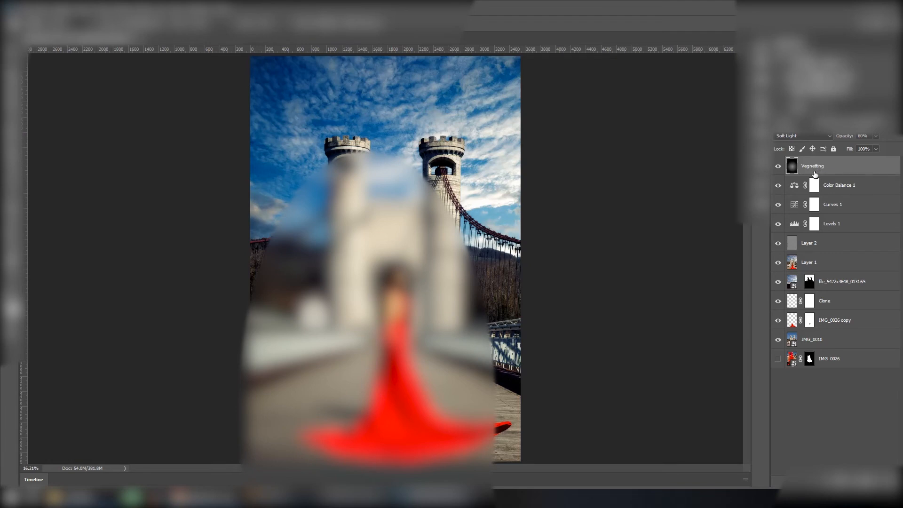
key(ctrl+shift+n)
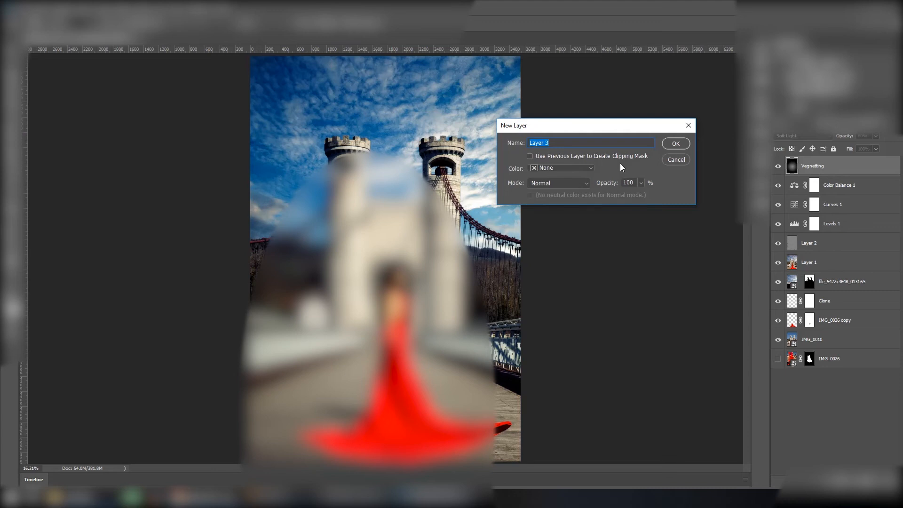
text(Fog)
click(669, 147)
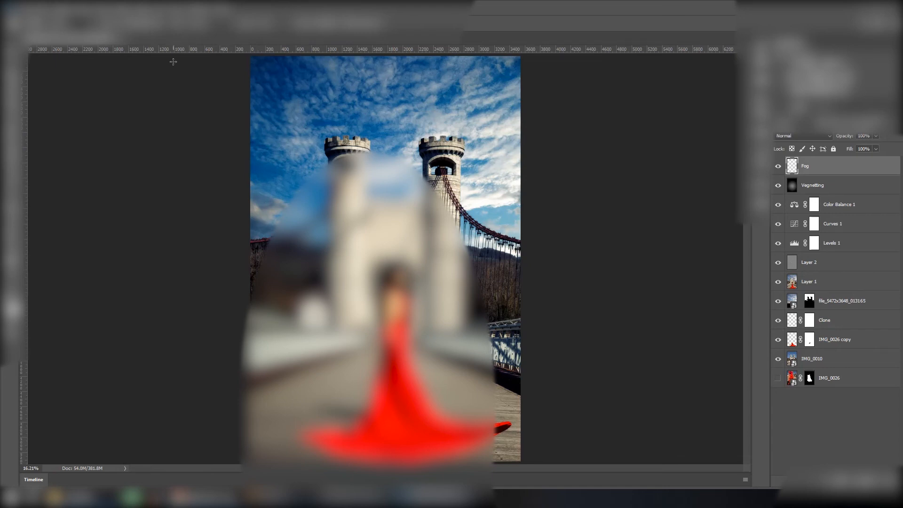
- Render Clouds on the Fog layer and convert the layer to a smart object
click(145, 14)
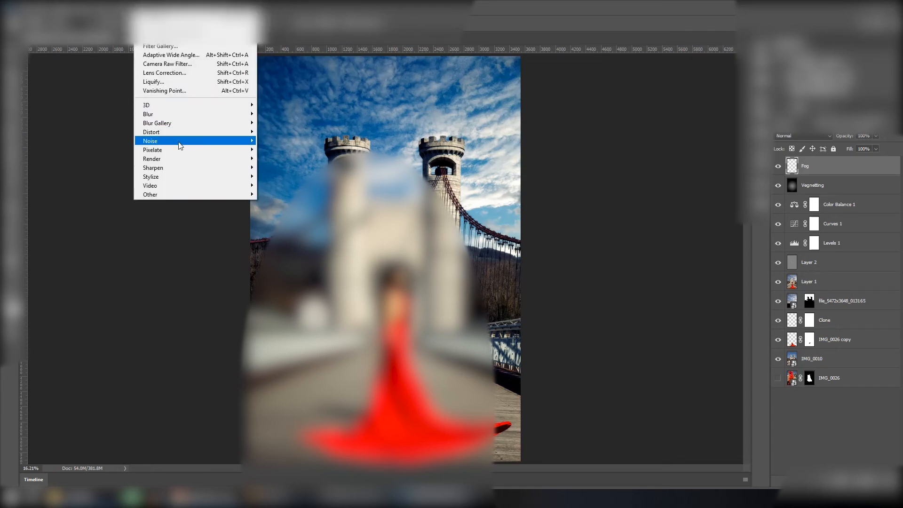
mouse_move(187, 163)
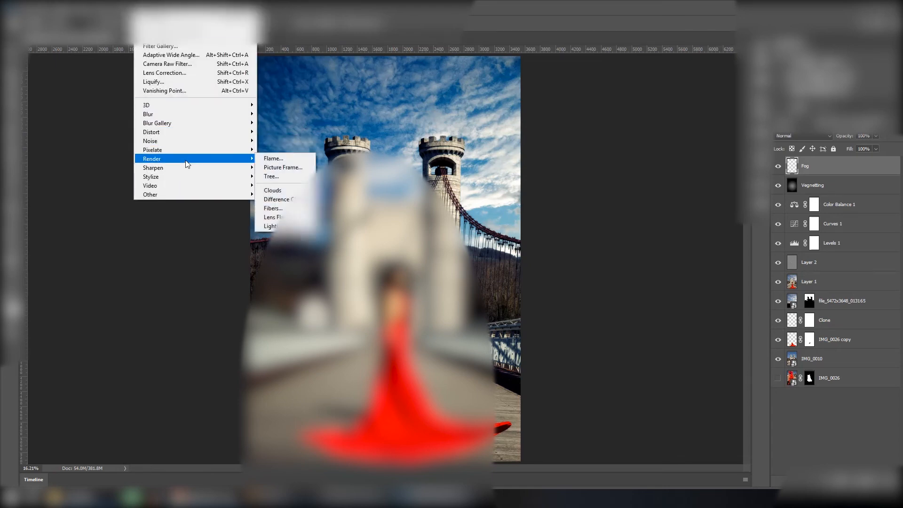
click(283, 190)
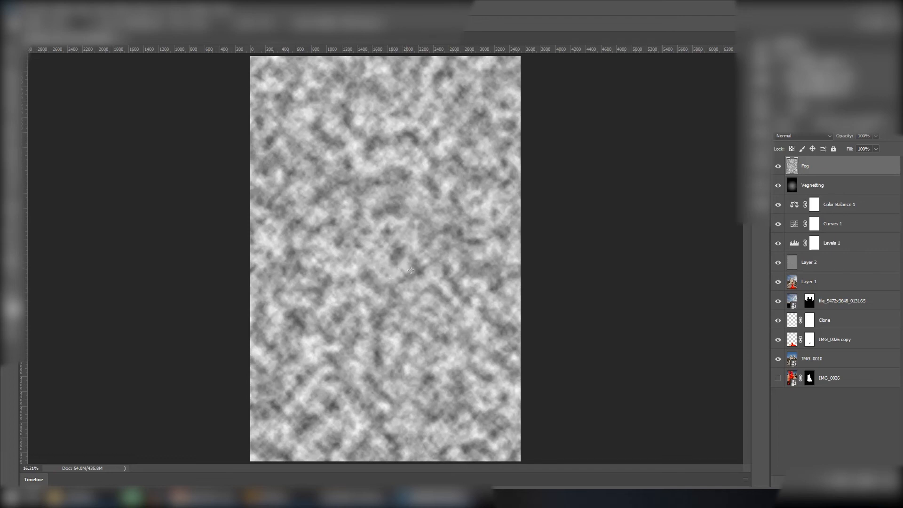
right_click(804, 167)
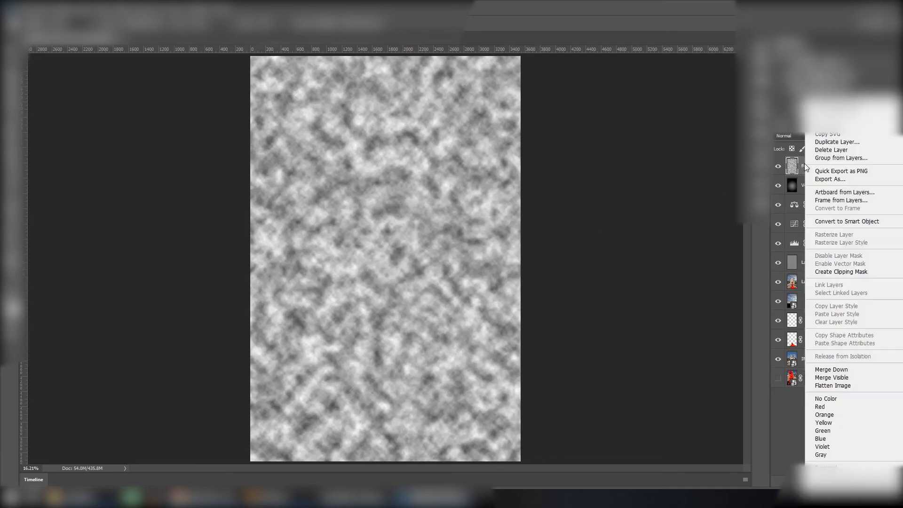
click(854, 221)
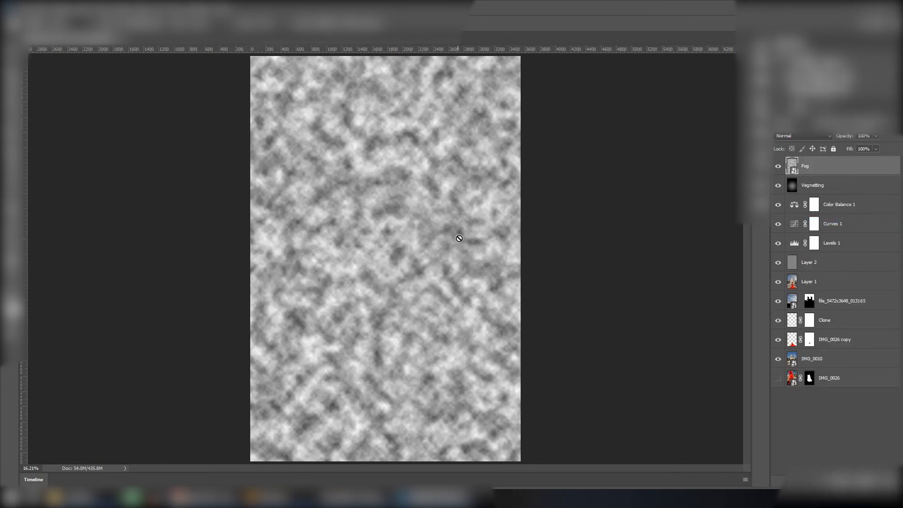
- Scale the Fog layer's clouds up far beyond the canvas and set the layer's blend mode to Hard Light
key(v)
key(ctrl+t)
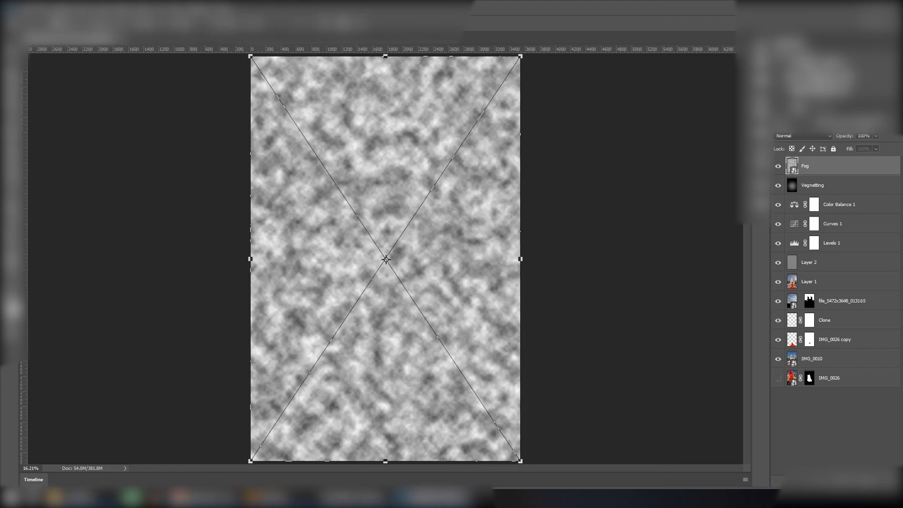
drag(184, 24, 464, 66)
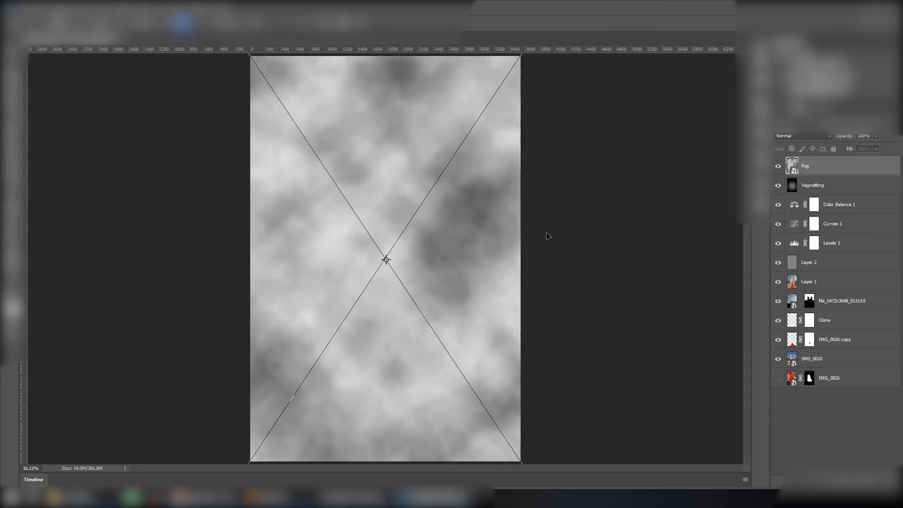
key(Return)
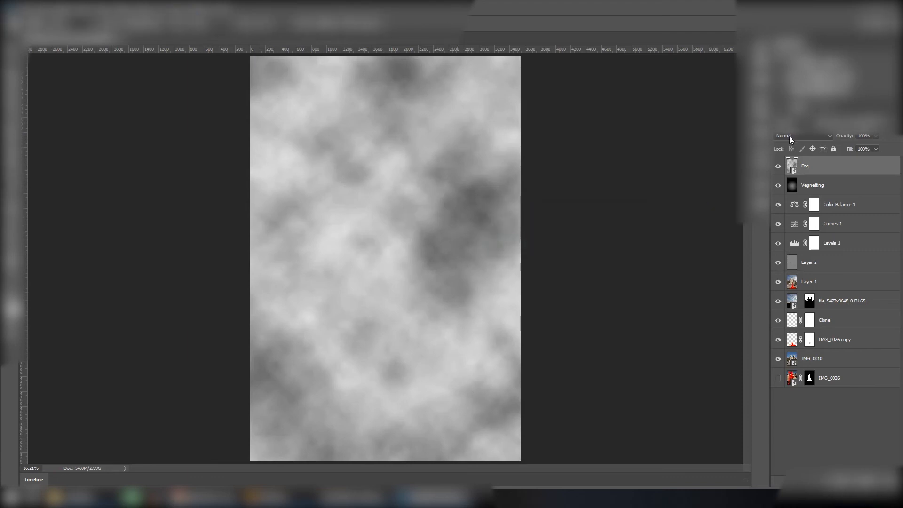
click(790, 136)
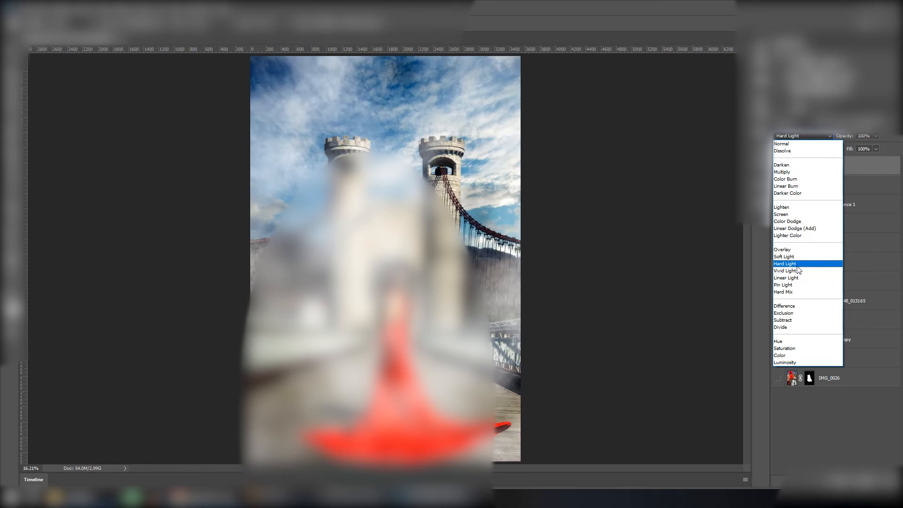
click(797, 265)
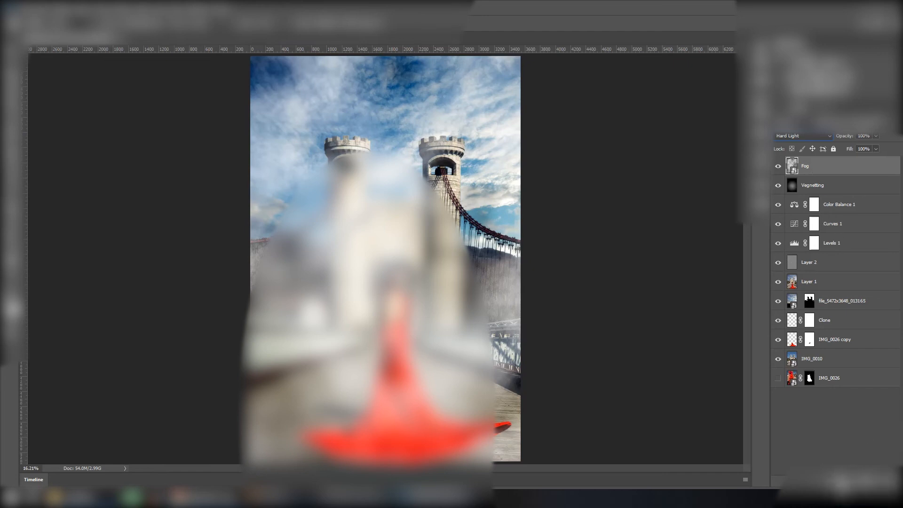
- Add a black mask to the Fog layer and paint fog back in around the arch behind the woman
alt+click(841, 484)
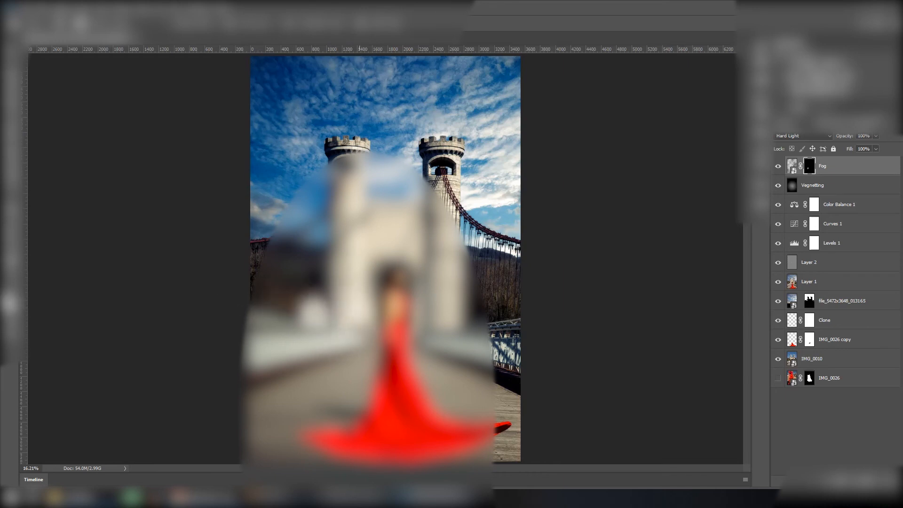
mouse_move(350, 291)
mouse_down()
mouse_move(446, 338)
mouse_move(440, 369)
mouse_move(471, 338)
mouse_move(466, 297)
mouse_up()
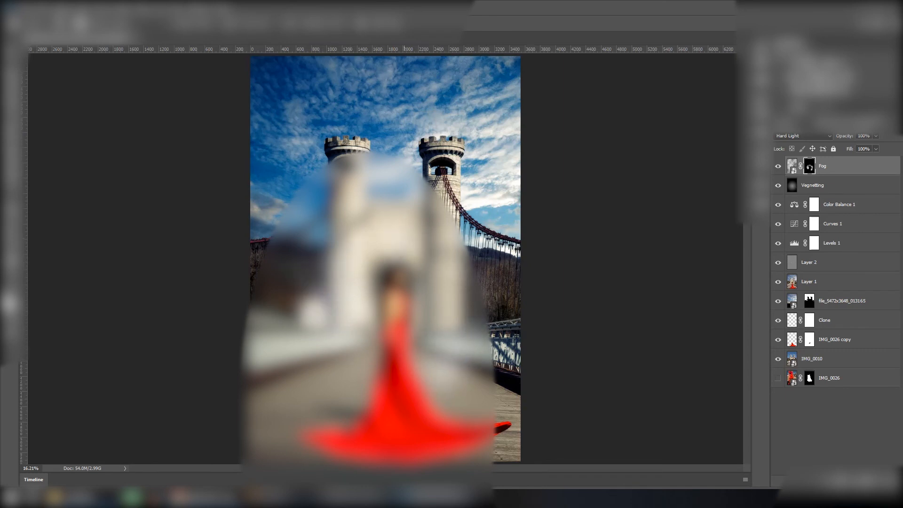
drag(309, 277, 333, 246)
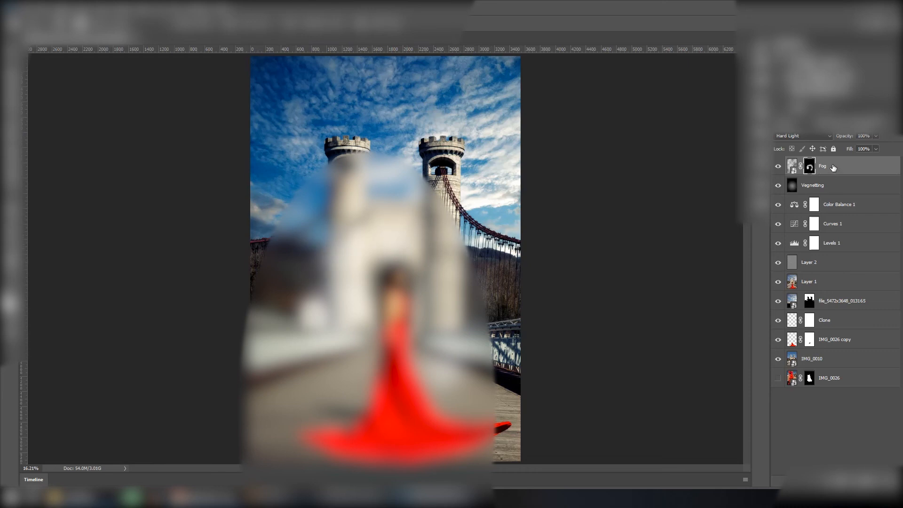
- Move the Fog layer directly below Layer 1 and paint more fog into its mask around the towers, bridge sides and sky
drag(832, 165, 840, 287)
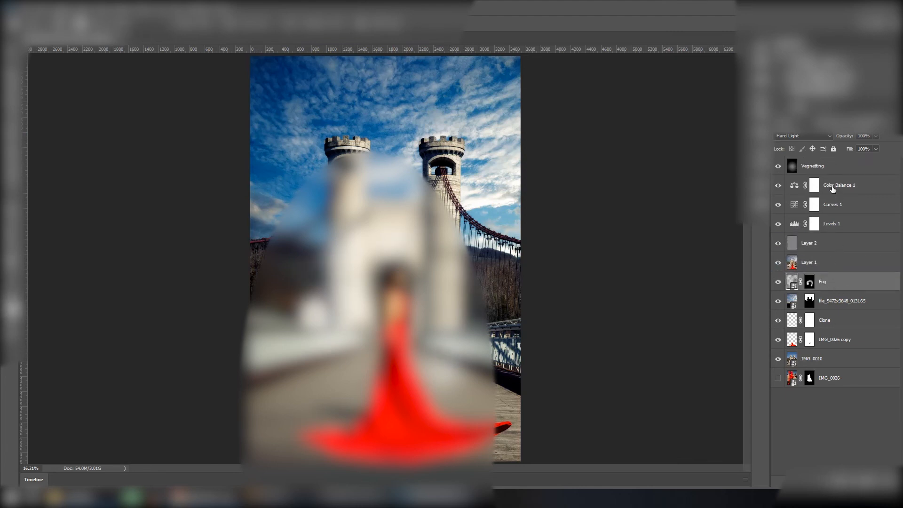
click(809, 283)
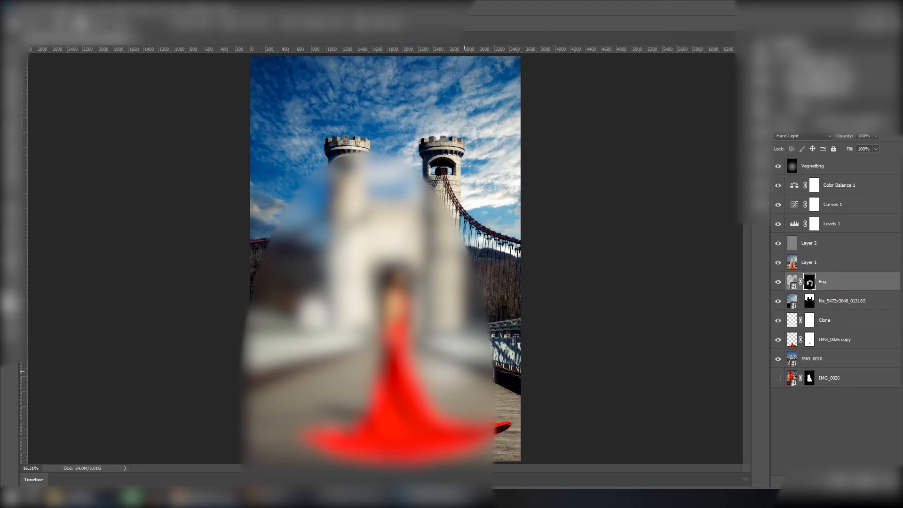
mouse_move(338, 235)
mouse_down()
mouse_move(342, 174)
mouse_move(324, 158)
mouse_move(321, 176)
mouse_up()
mouse_move(296, 275)
mouse_down()
mouse_move(256, 288)
mouse_move(318, 243)
mouse_move(302, 292)
mouse_up()
mouse_move(437, 244)
mouse_down()
mouse_move(473, 270)
mouse_move(498, 258)
mouse_move(480, 320)
mouse_up()
mouse_move(523, 364)
mouse_down()
mouse_move(536, 349)
mouse_move(503, 324)
mouse_move(488, 379)
mouse_move(476, 387)
mouse_up()
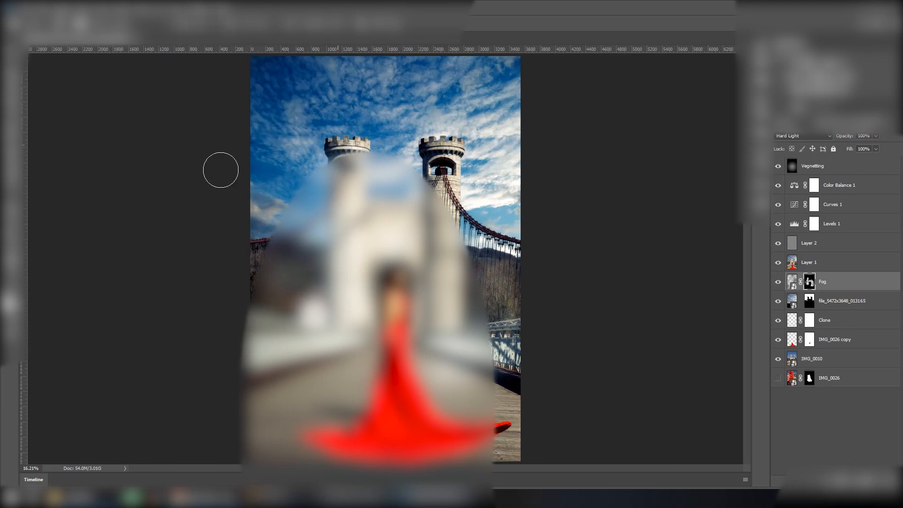
drag(289, 79, 480, 81)
drag(499, 299, 306, 259)
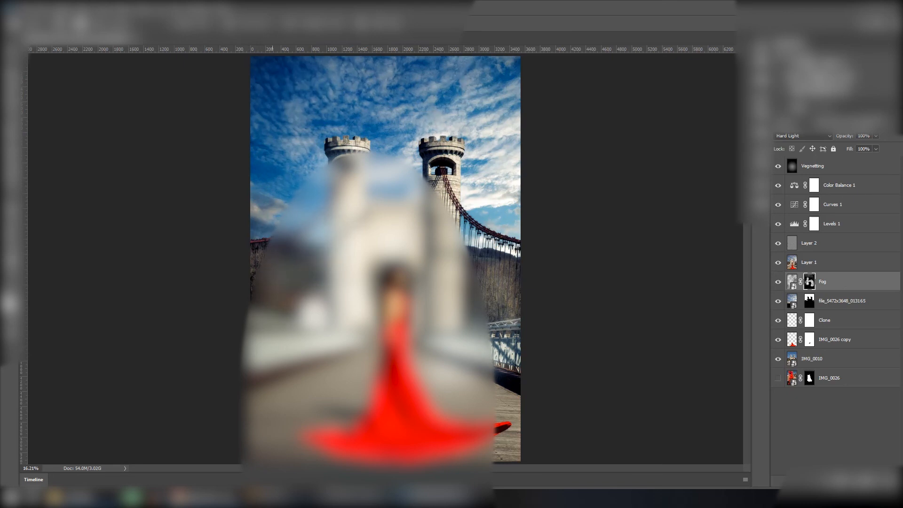